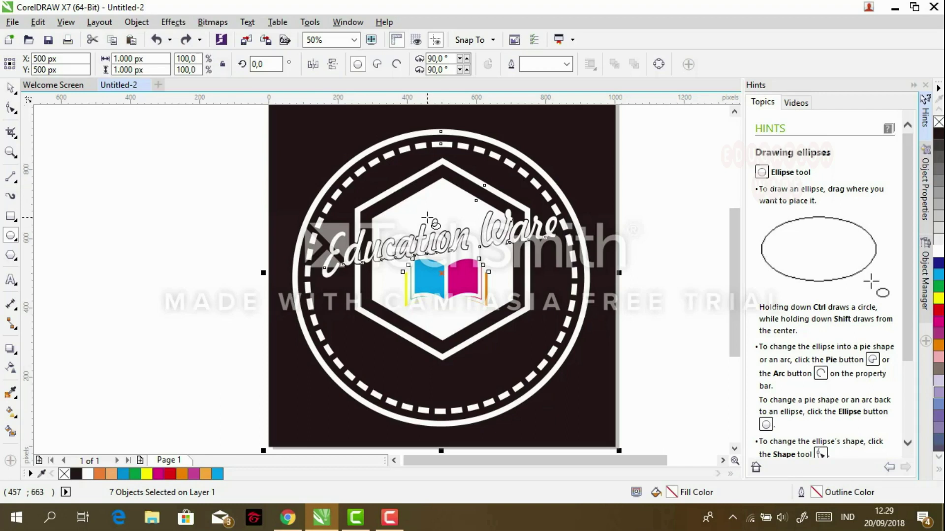
- Delete all the selected logo artwork and close the Untitled-2 document without saving the changes
key("Delete")
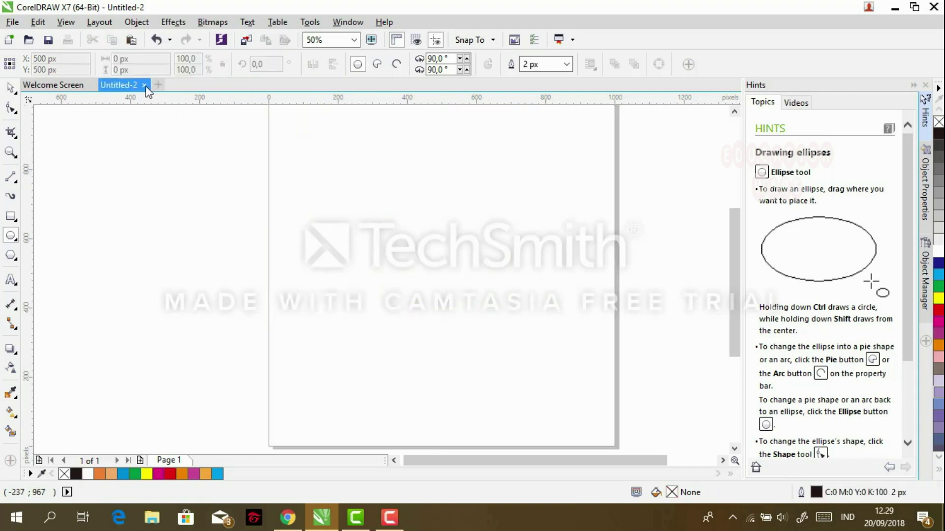
left_click(145, 85)
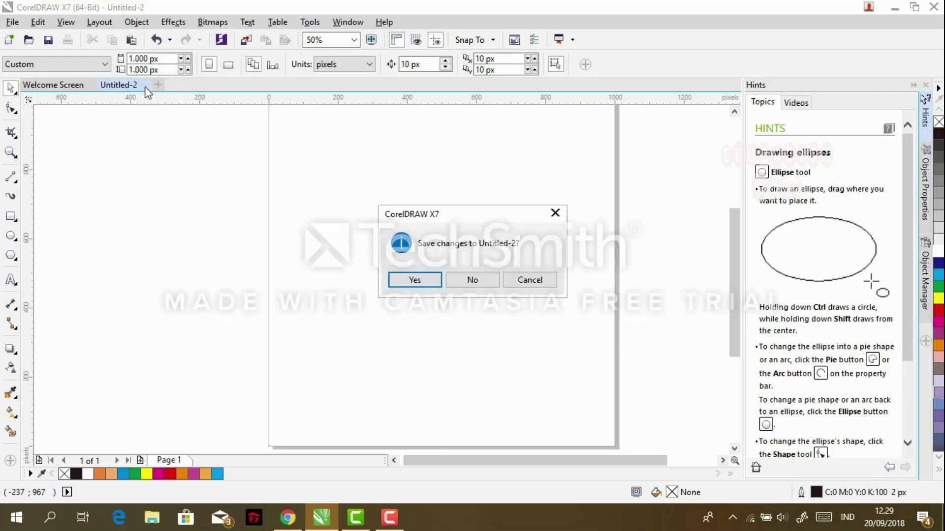
left_click(461, 283)
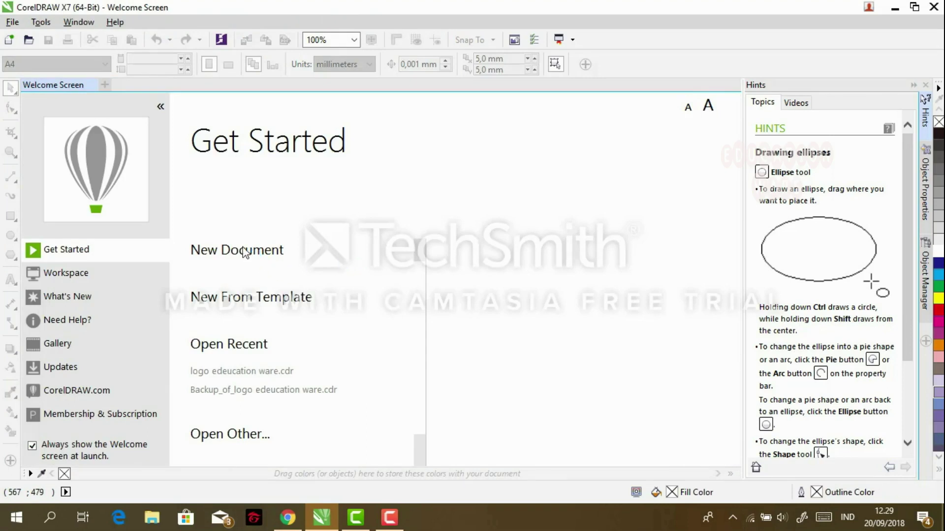
- Create a new 1000 by 1000 px document with CMYK colour mode and 300 dpi rendering resolution
left_click(265, 249)
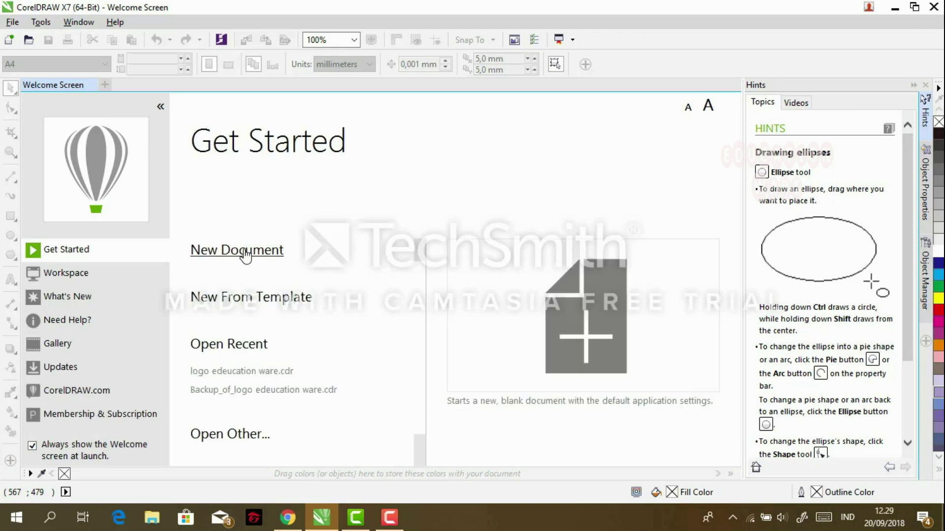
left_click(246, 254)
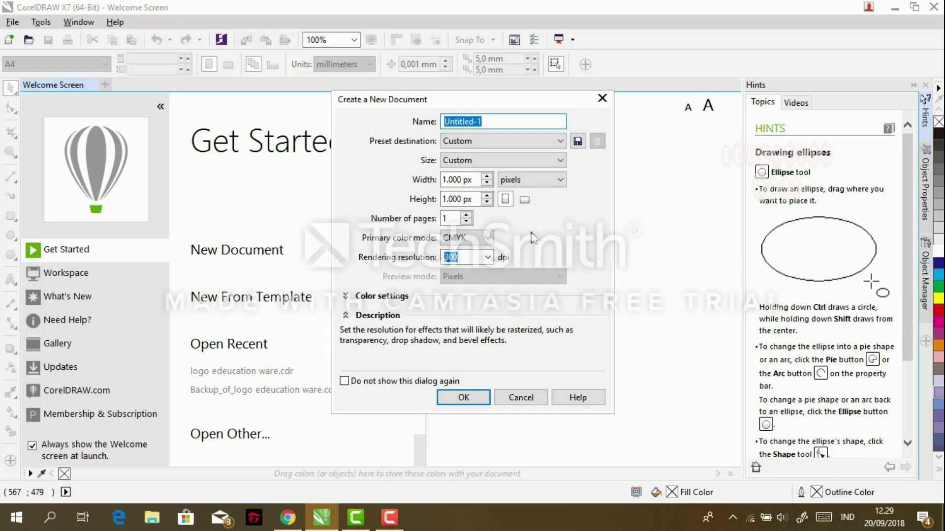
left_click(468, 397)
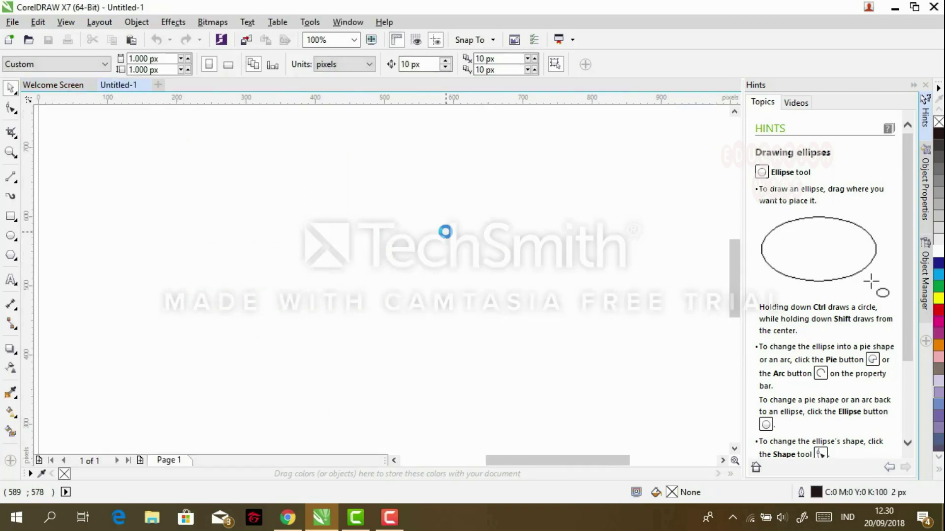
- Draw a circle about 916 px in diameter and move it to the centre of the page
left_click(734, 256)
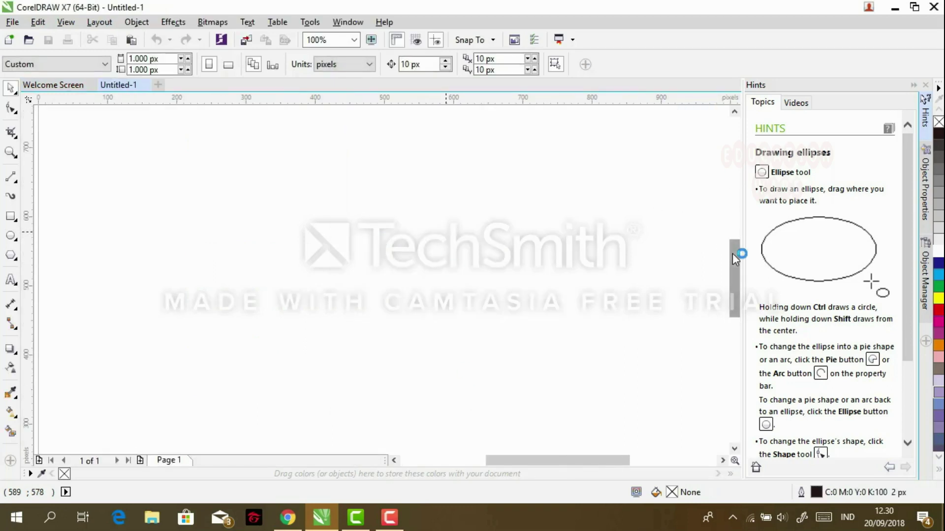
scroll(690, 253, "down", 2)
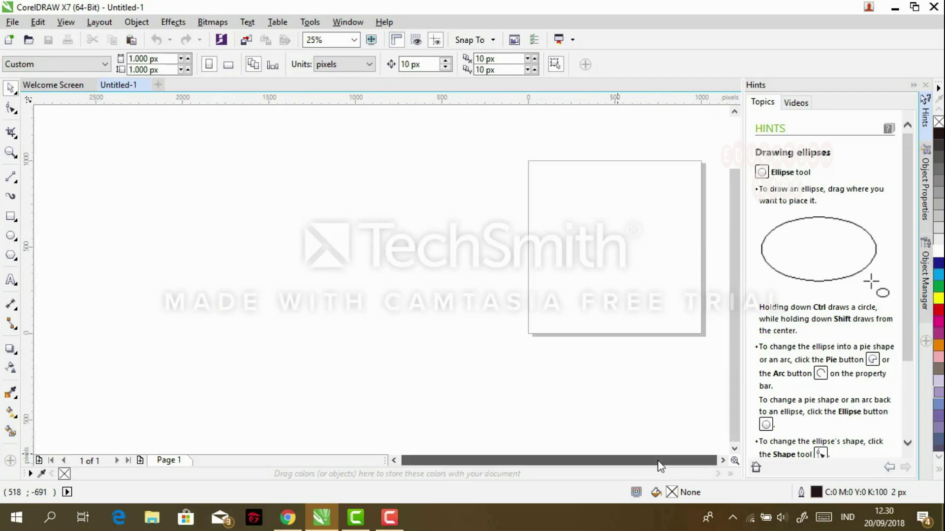
left_click_drag(735, 276, 736, 260)
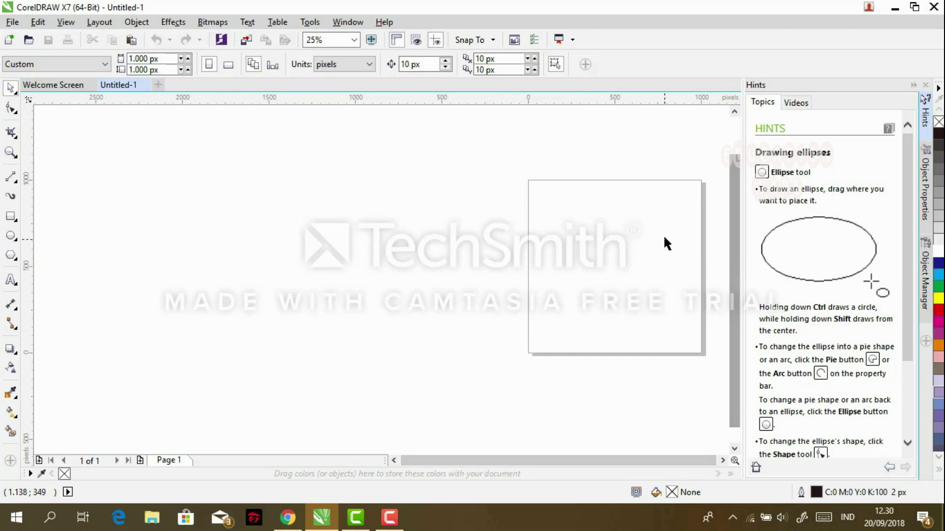
scroll(582, 338, "up", 1)
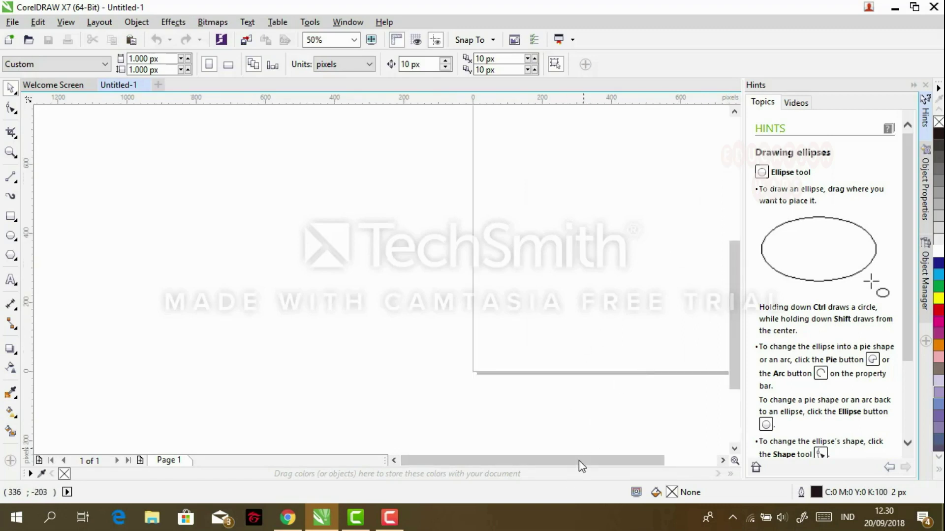
scroll(555, 325, "down", 1)
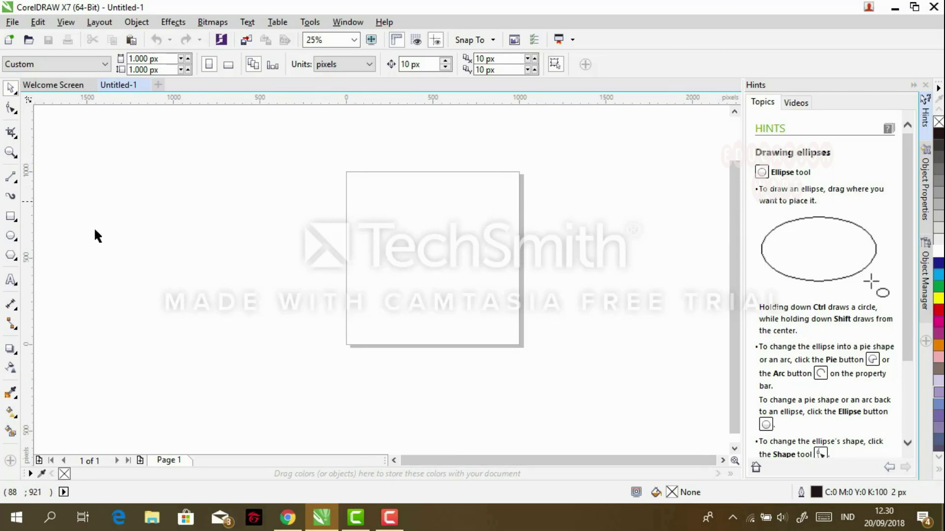
left_click(11, 236)
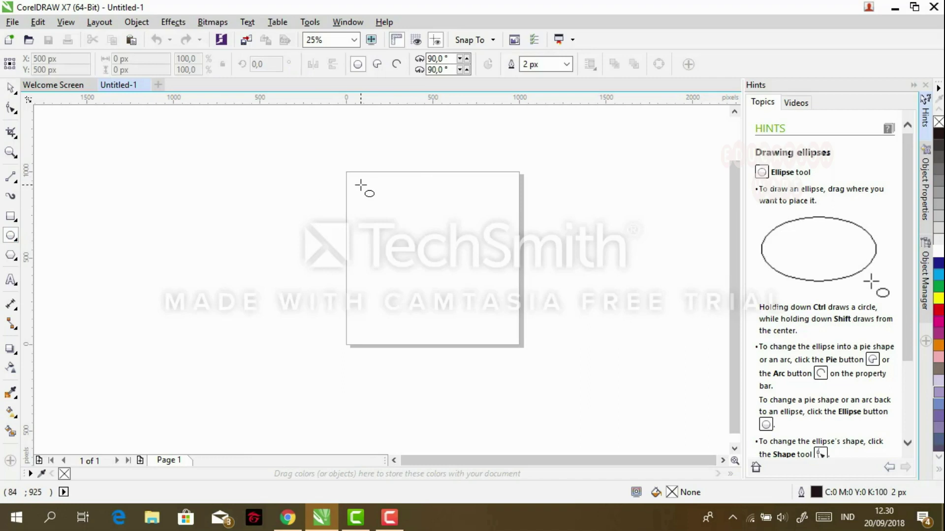
left_click_drag(357, 186, 513, 345)
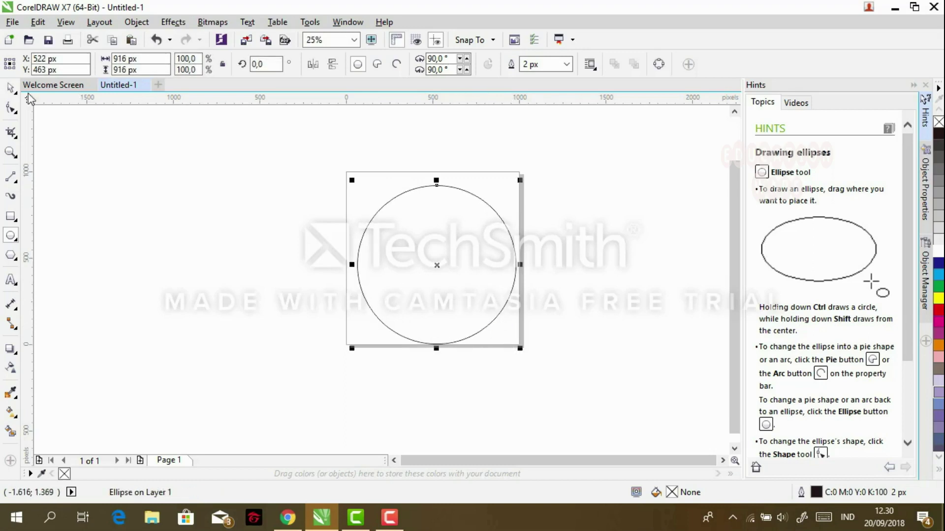
left_click(11, 88)
left_click_drag(437, 250, 446, 243)
left_click(587, 216)
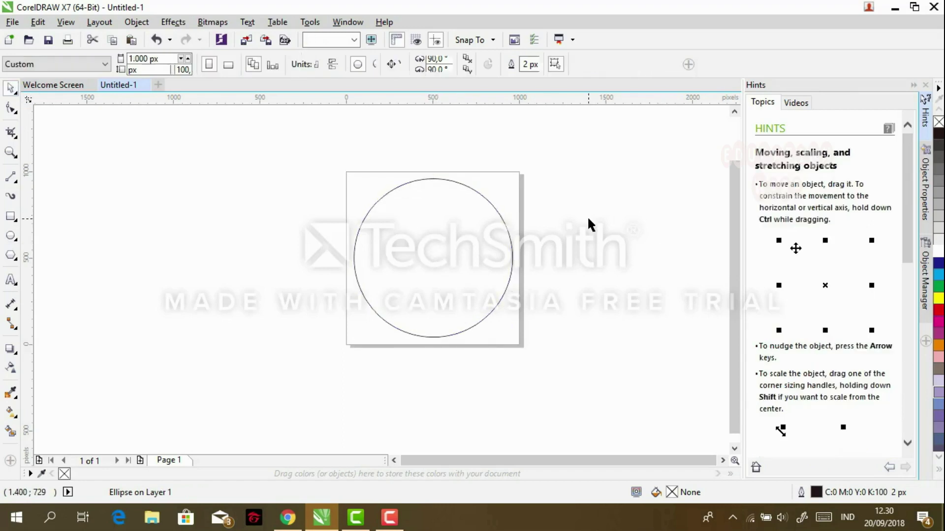
- Set the circle's outline width to 16 px
left_click(478, 240)
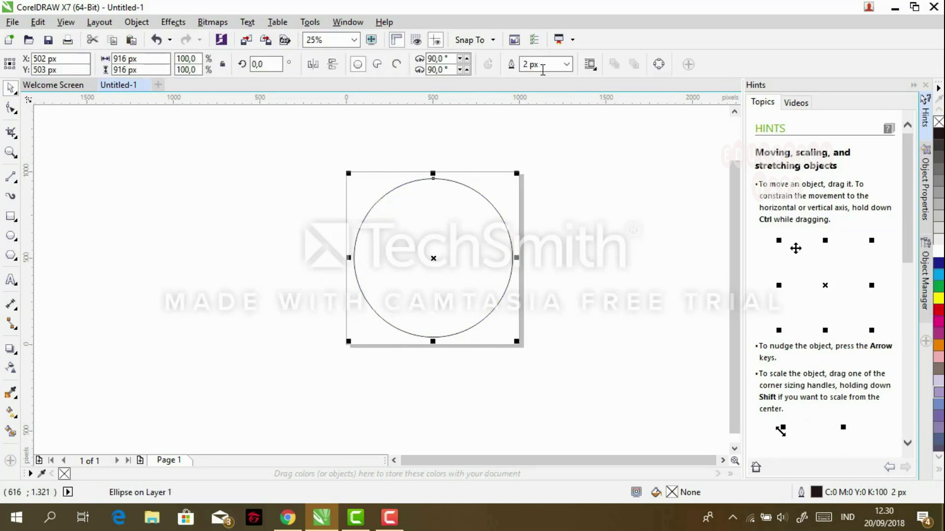
left_click(567, 65)
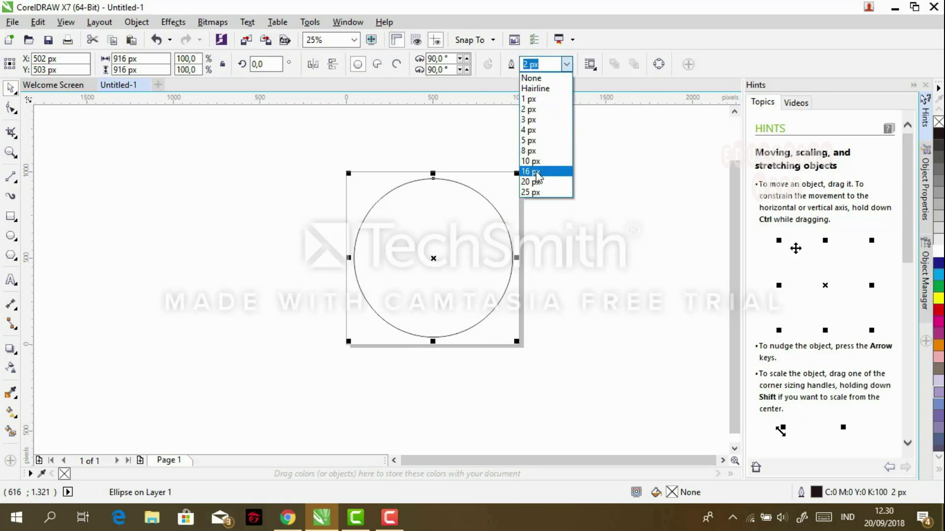
left_click(538, 176)
left_click(302, 194)
left_click(437, 228)
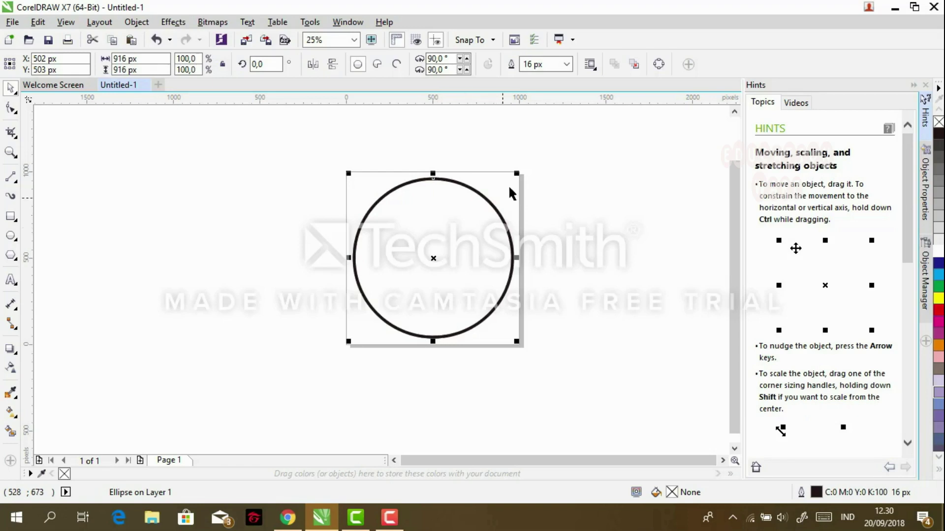
- Make a concentric copy of the circle inside the original, scaled down to about 836 px in diameter
left_click_drag(515, 175, 509, 180)
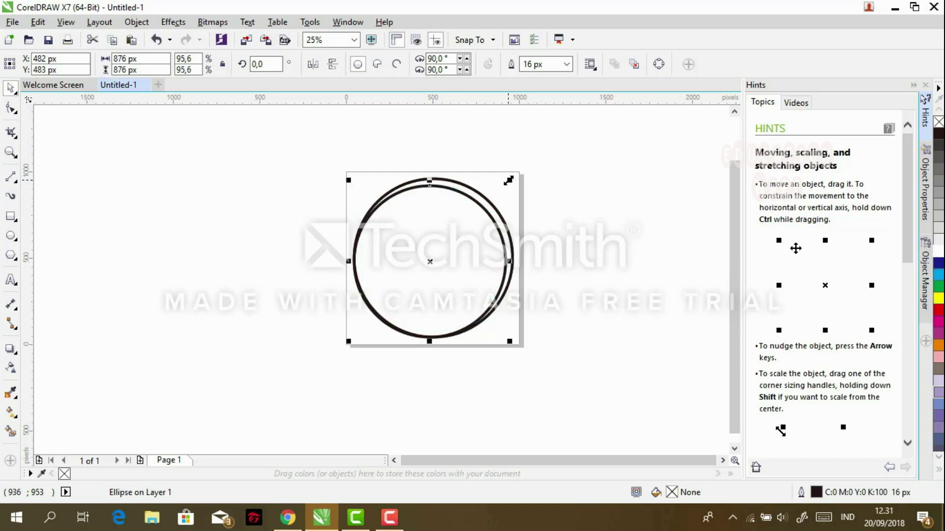
key("ctrl+z")
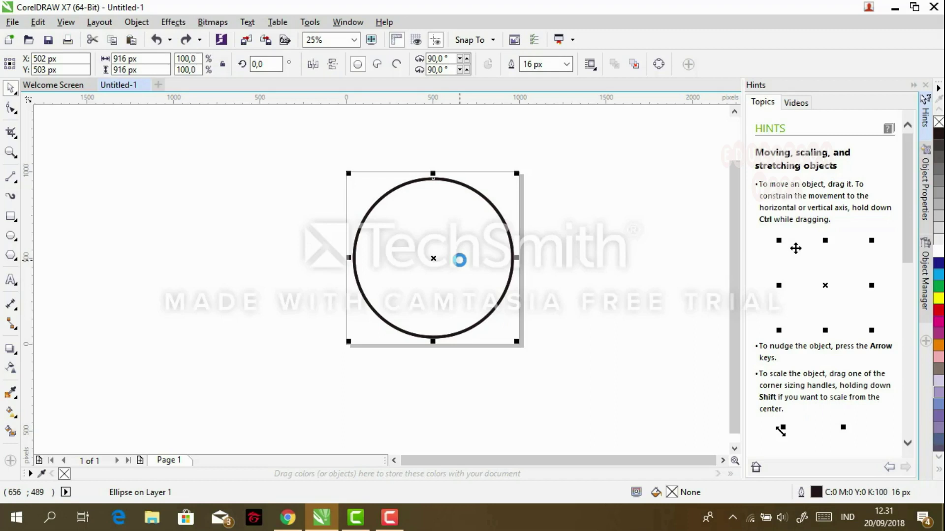
left_click_drag(515, 171, 510, 178)
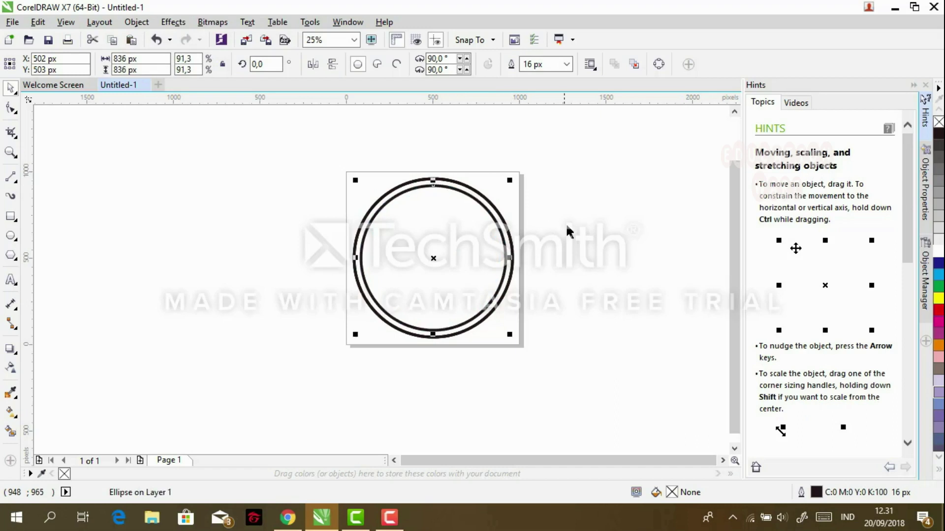
left_click(500, 210)
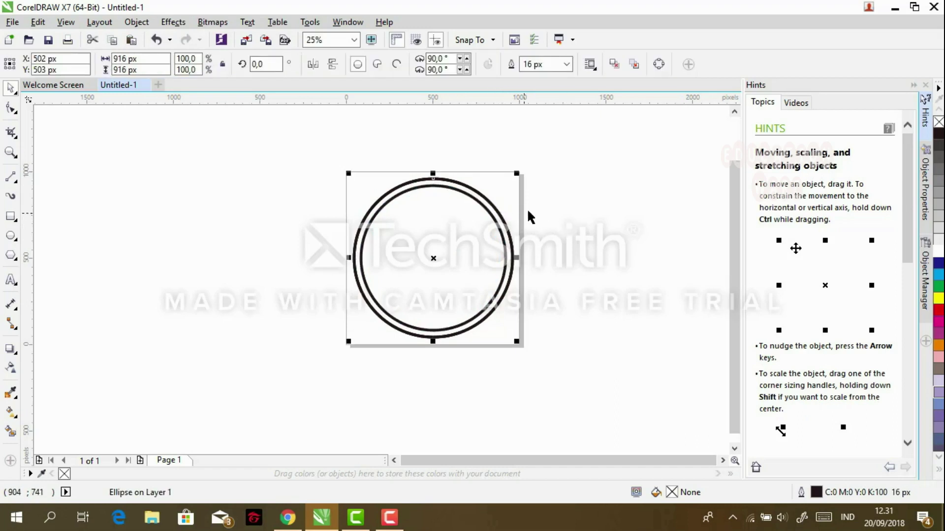
left_click(445, 263)
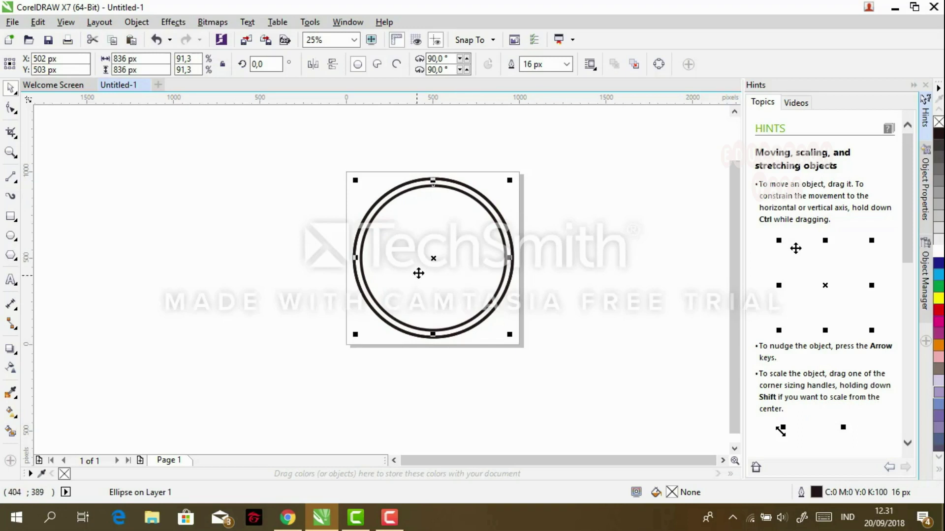
left_click(305, 268)
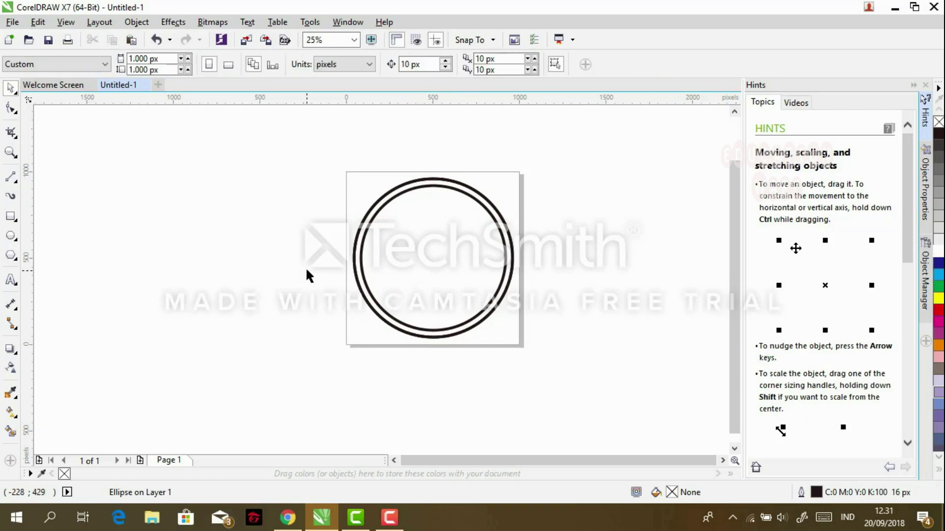
- Give the inner circle a short-dashed outline style with Behind fill and Scale with object enabled
left_click(426, 229)
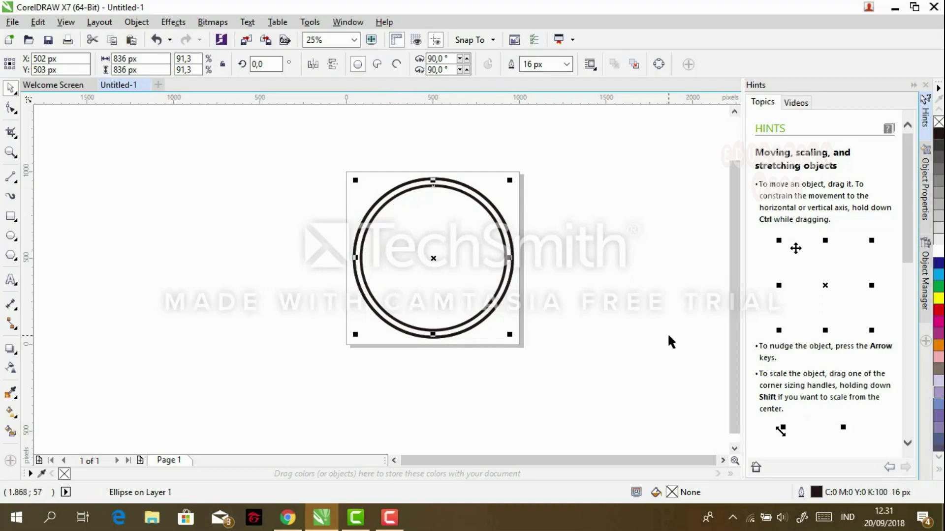
left_click(452, 264)
left_click(677, 282)
left_click(460, 227)
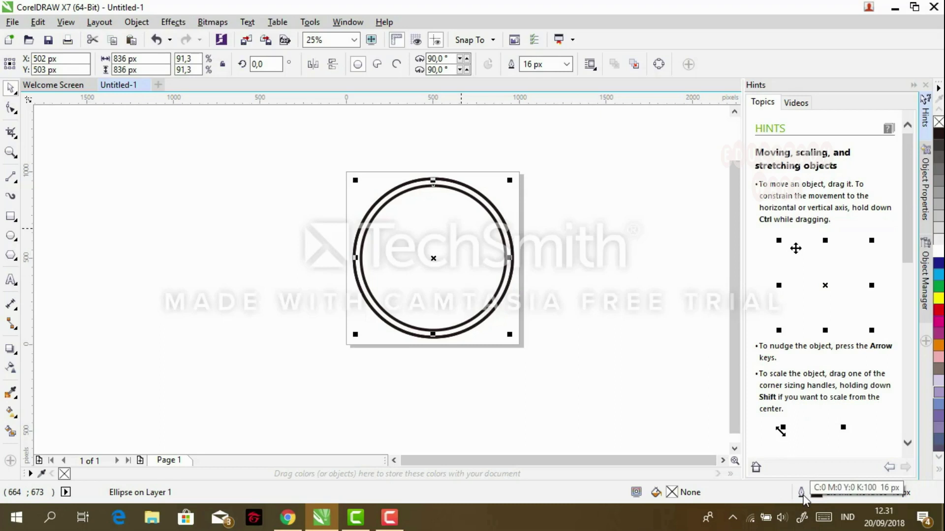
double_click(802, 493)
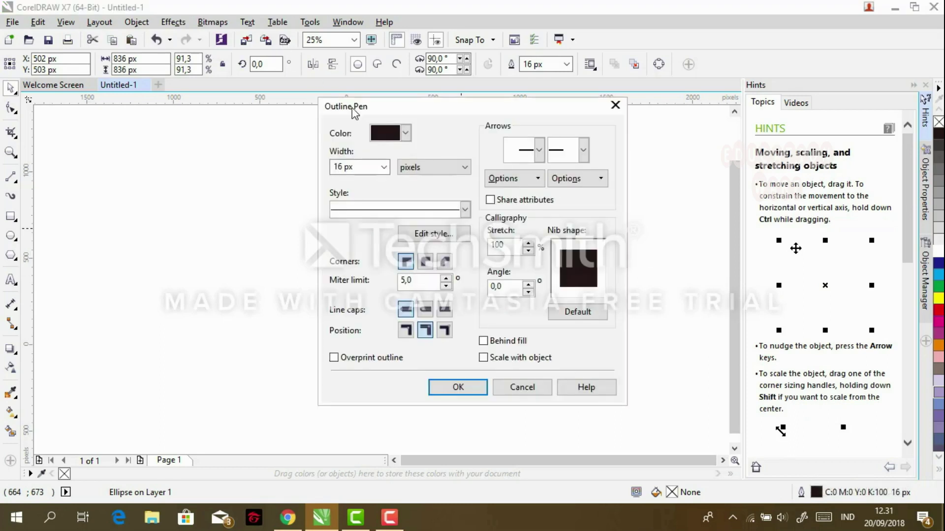
left_click(464, 210)
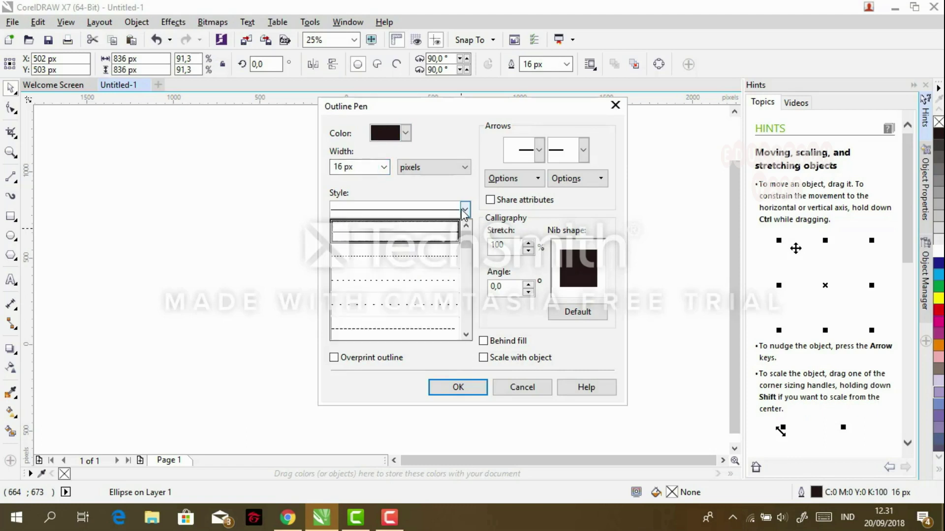
left_click(438, 330)
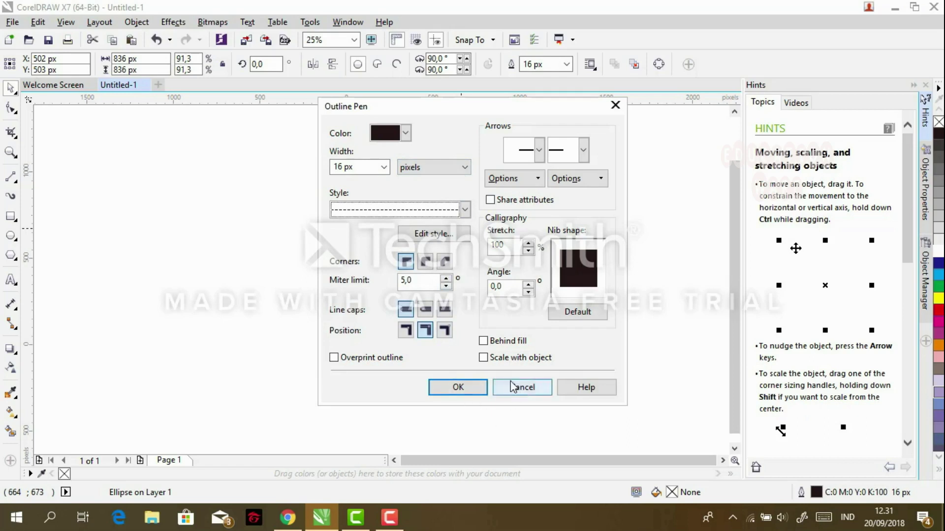
left_click(485, 359)
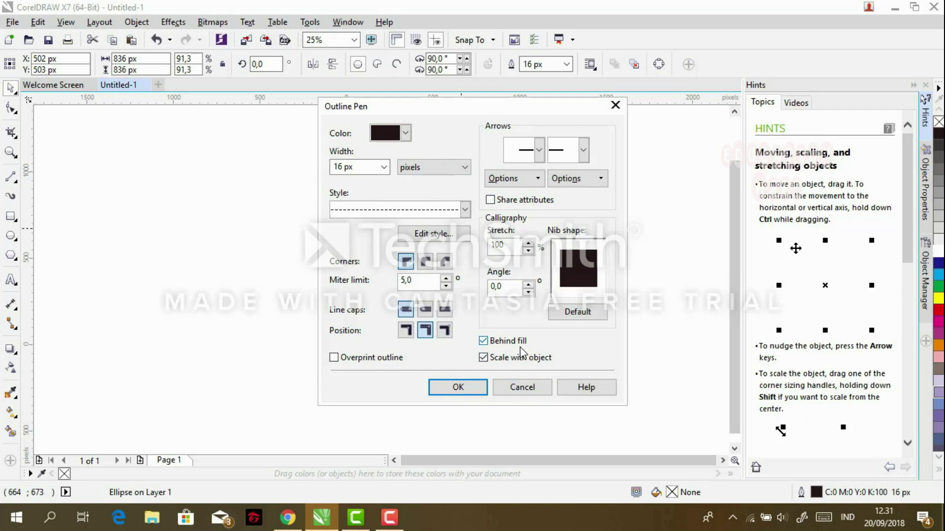
left_click(458, 387)
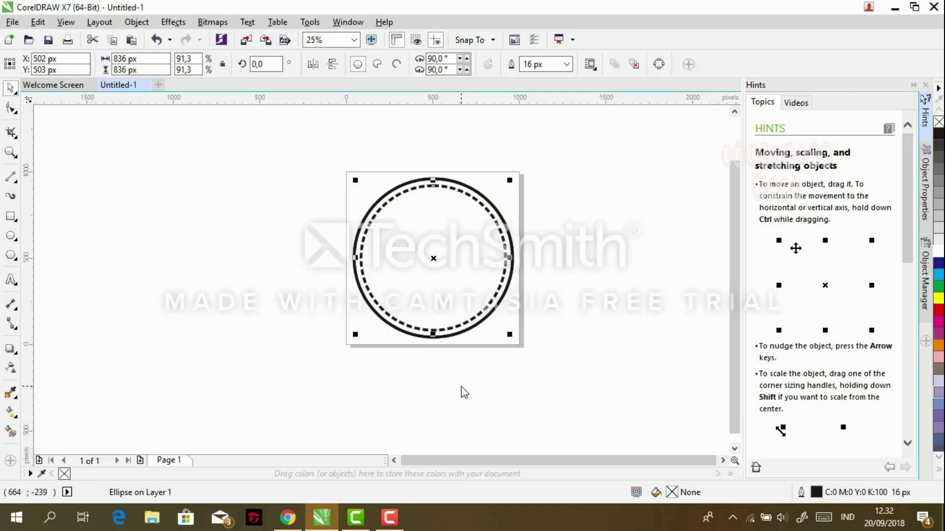
left_click(571, 280)
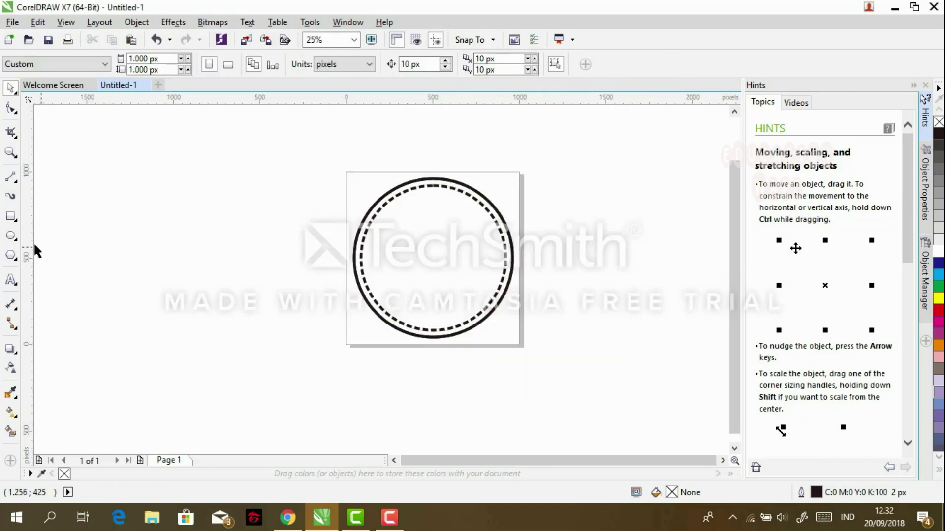
- Draw a six-sided polygon about 477 by 551 px inside the dashed circle and move it to about X 508, Y 561 px
left_click(11, 255)
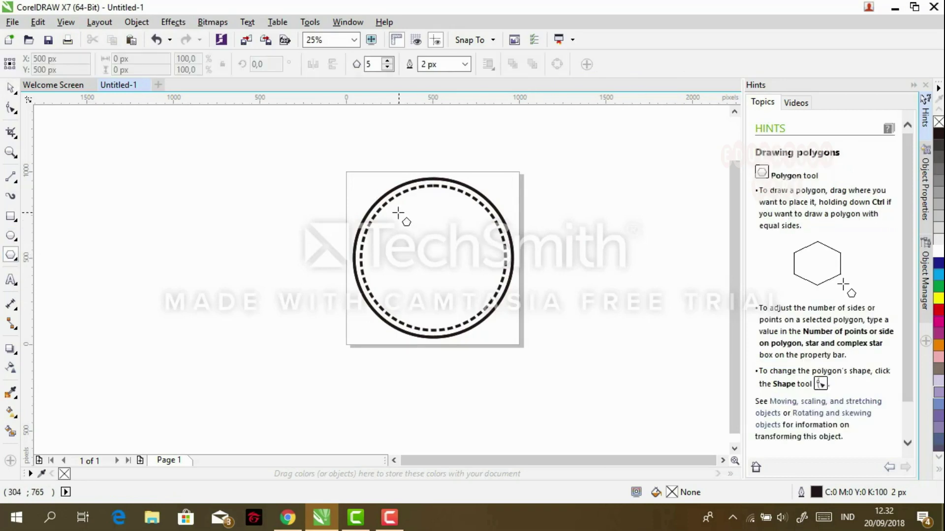
left_click_drag(394, 211, 491, 302)
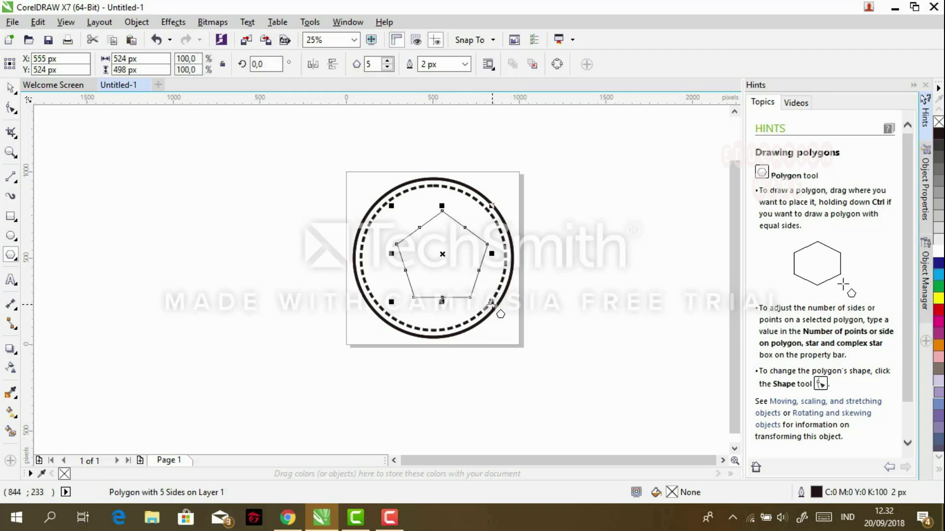
left_click(388, 61)
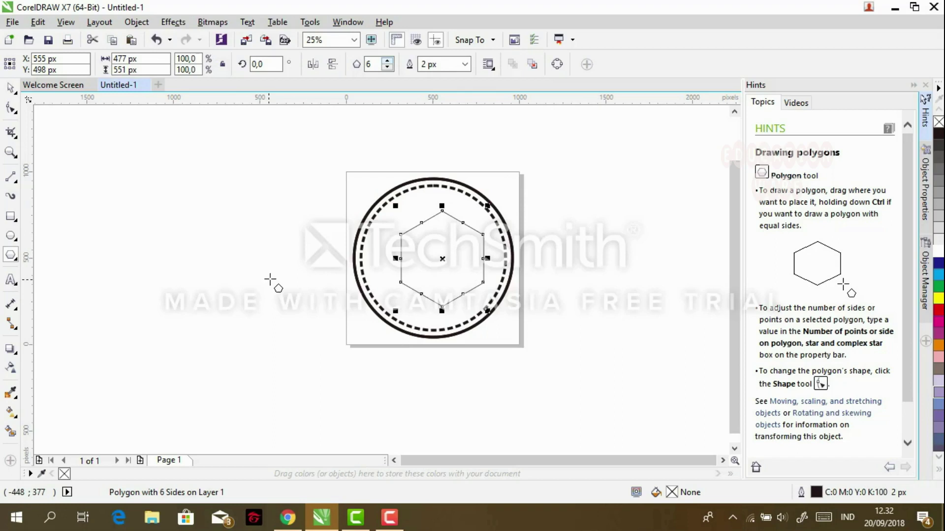
left_click(10, 88)
left_click_drag(442, 259, 434, 248)
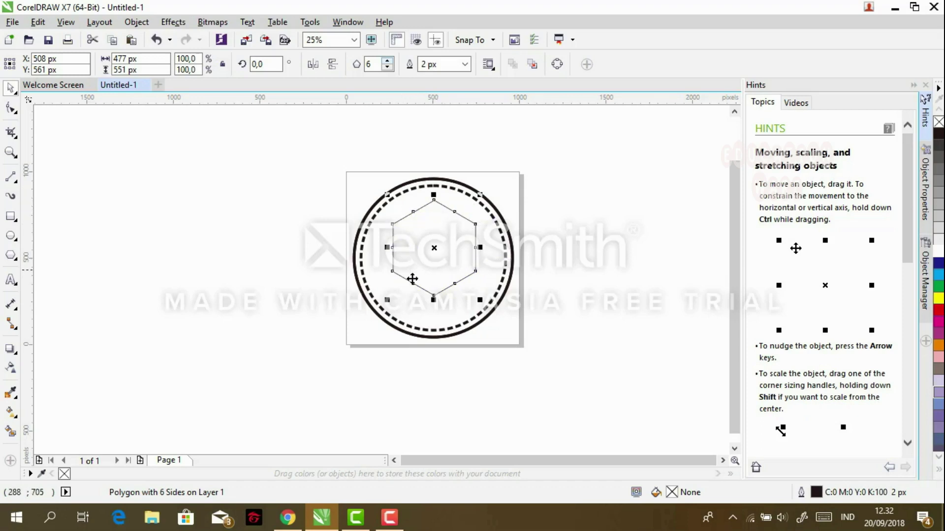
- Set the hexagon's outline width to 16 px
left_click(465, 64)
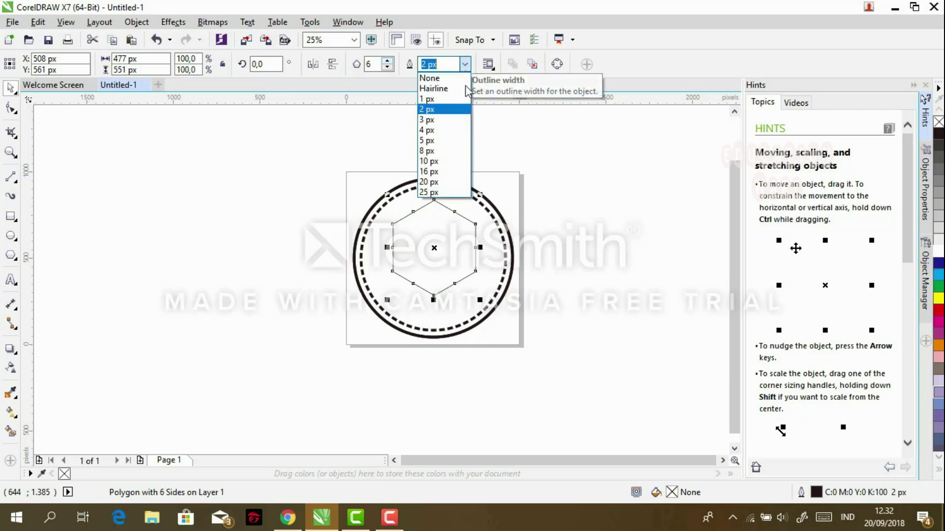
left_click(429, 171)
left_click(334, 259)
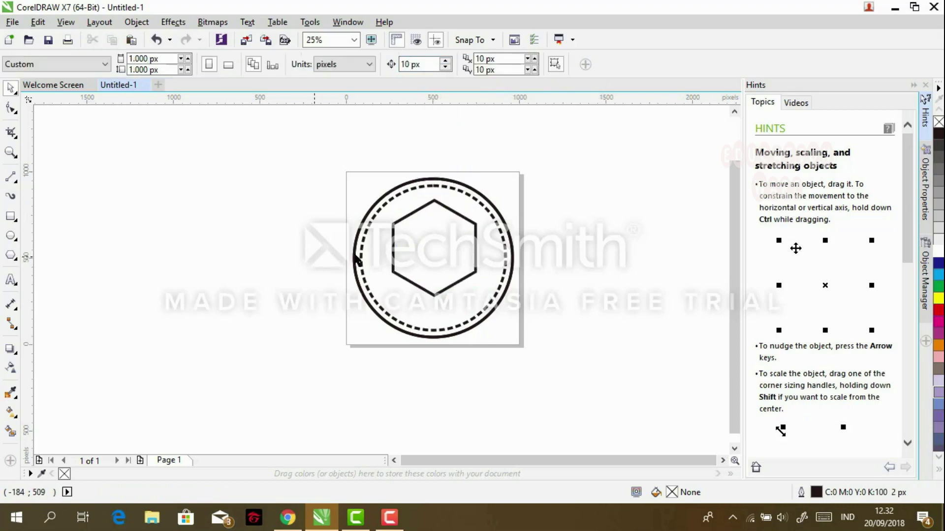
- Make a concentric copy of the hexagon inside the original, scaled down to about 368 by 425 px
left_click(436, 242)
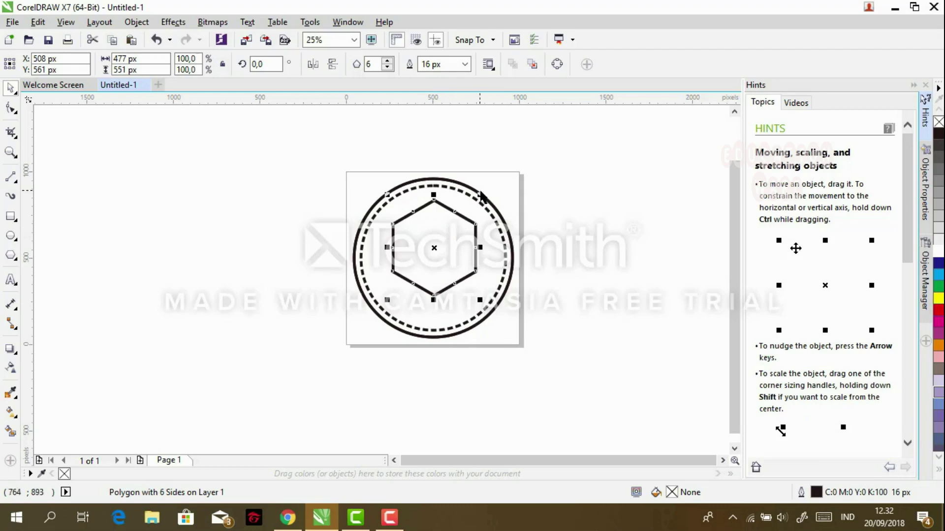
left_click_drag(480, 196, 471, 204)
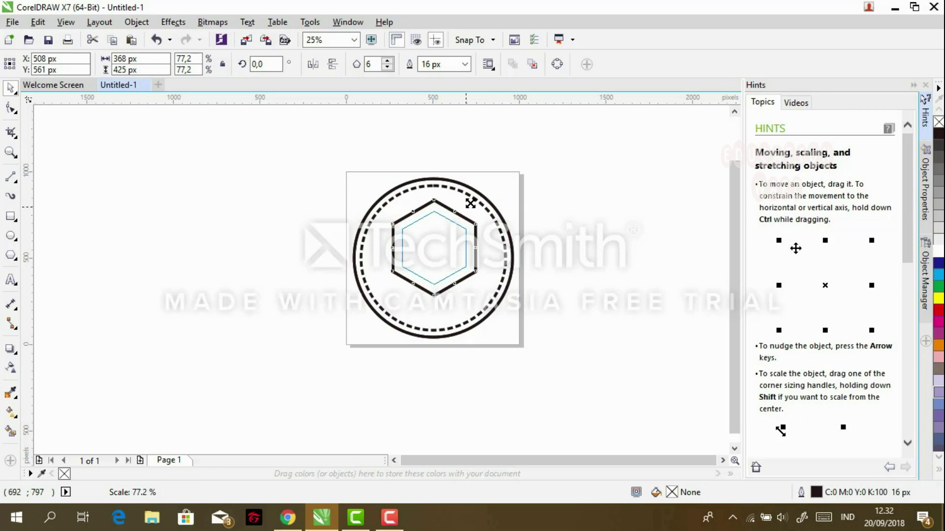
left_click_drag(470, 203, 470, 202)
left_click(549, 230)
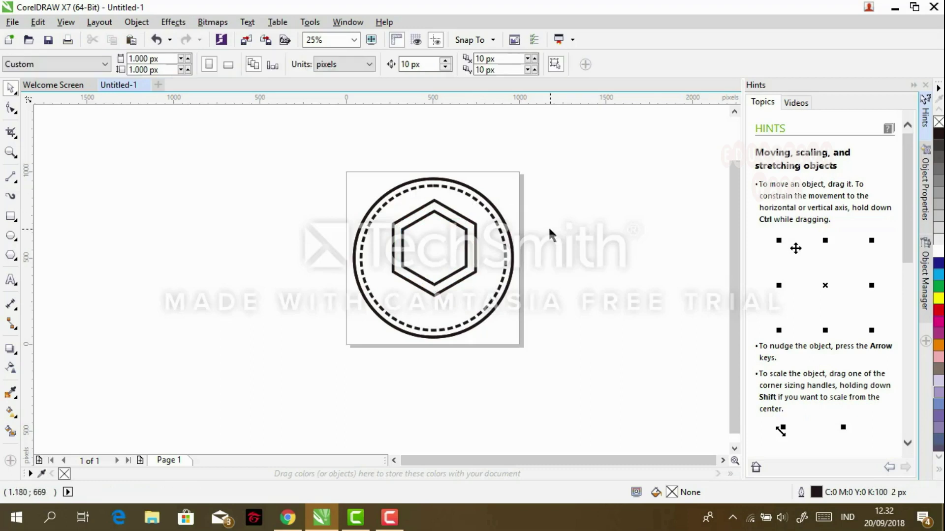
- Fill the inner hexagon with solid black
scroll(453, 245, "up", 1)
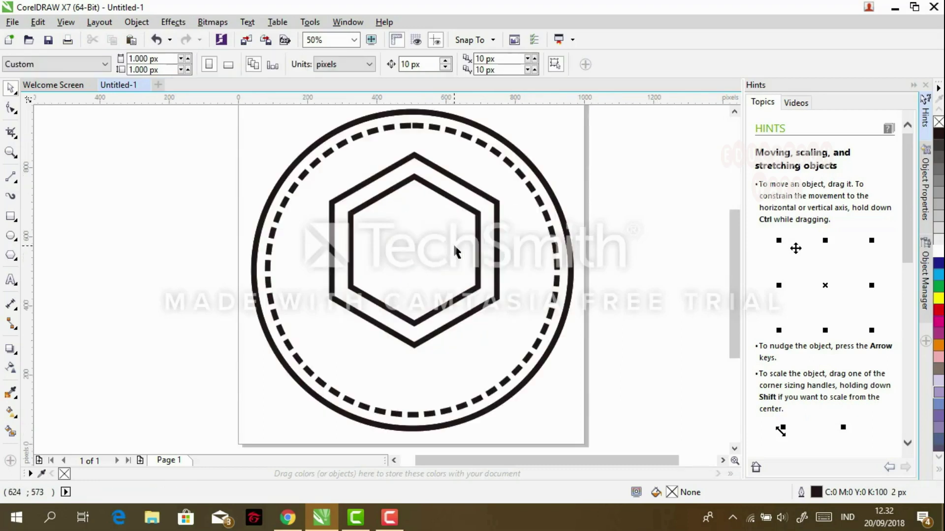
left_click(417, 187)
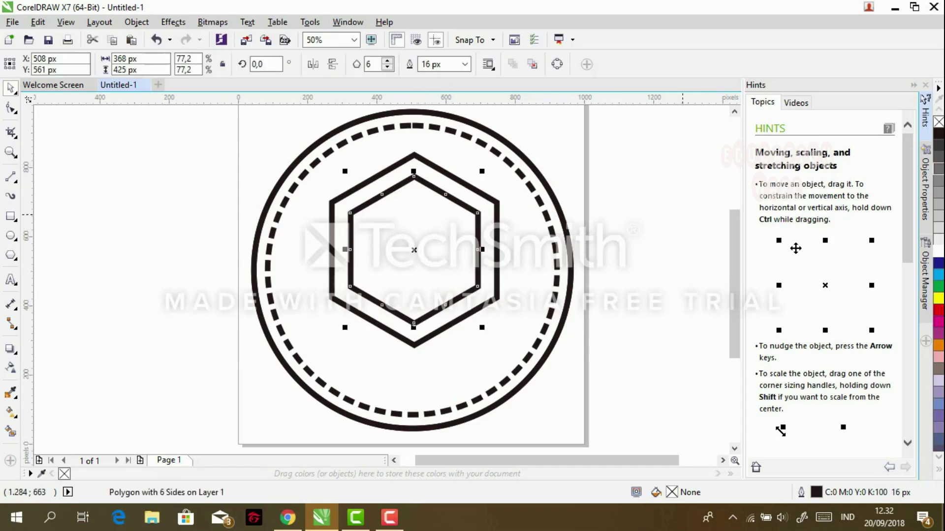
left_click(940, 140)
left_click(624, 202)
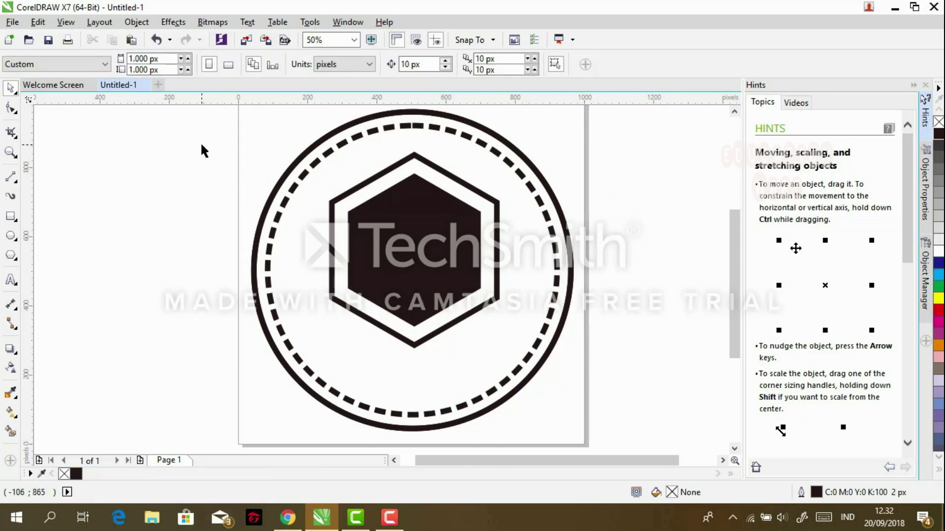
- Enlarge both hexagons together from their centre to about 572 by 660 px overall and nudge them down to Y 551 px
mouse_move(200, 142)
left_mouse_down()
mouse_move(315, 248)
mouse_move(595, 380)
left_mouse_up()
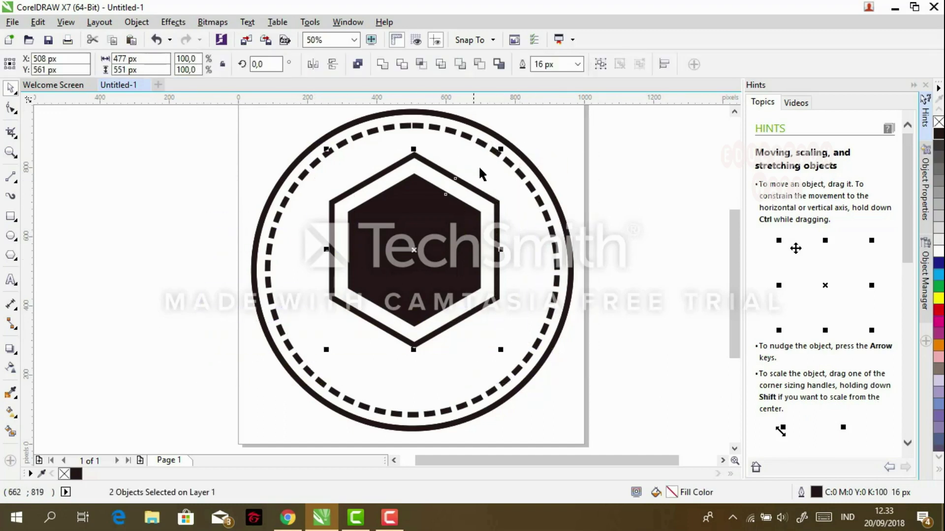
left_click_drag(501, 149, 521, 130)
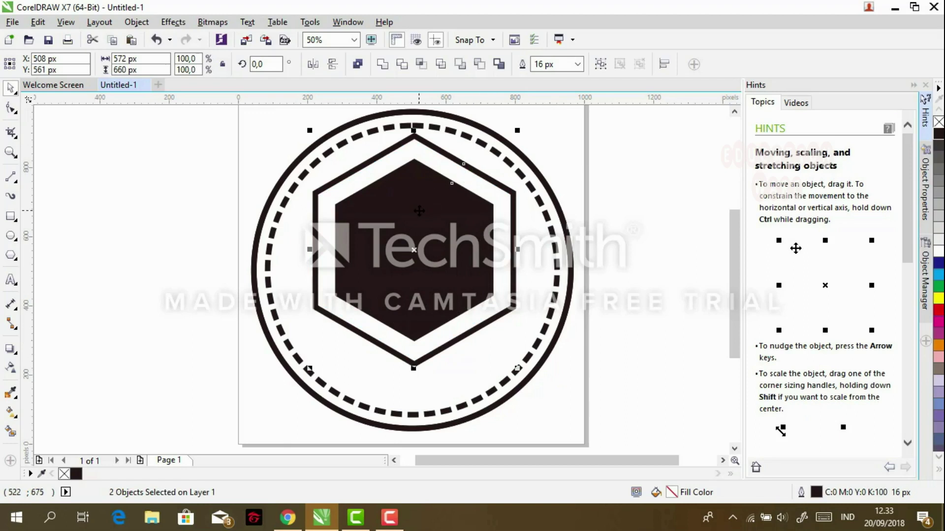
key("Down")
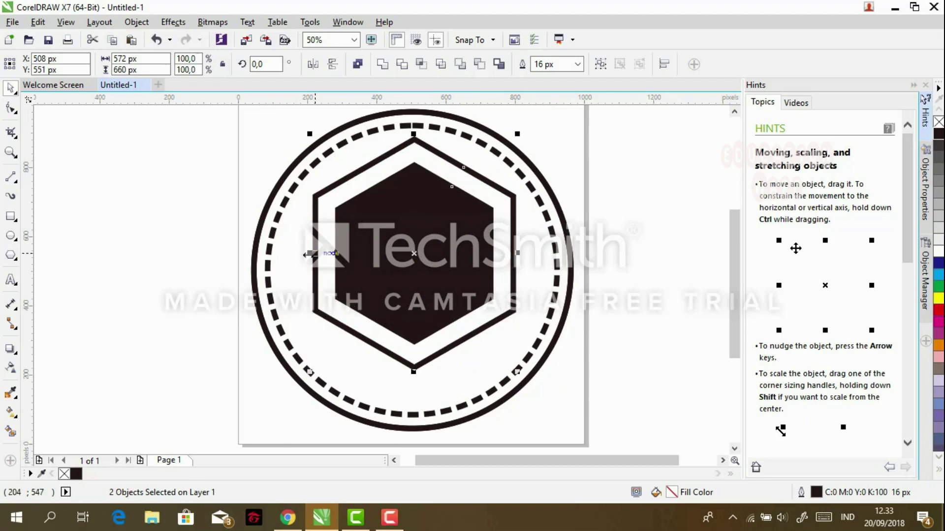
key("Escape")
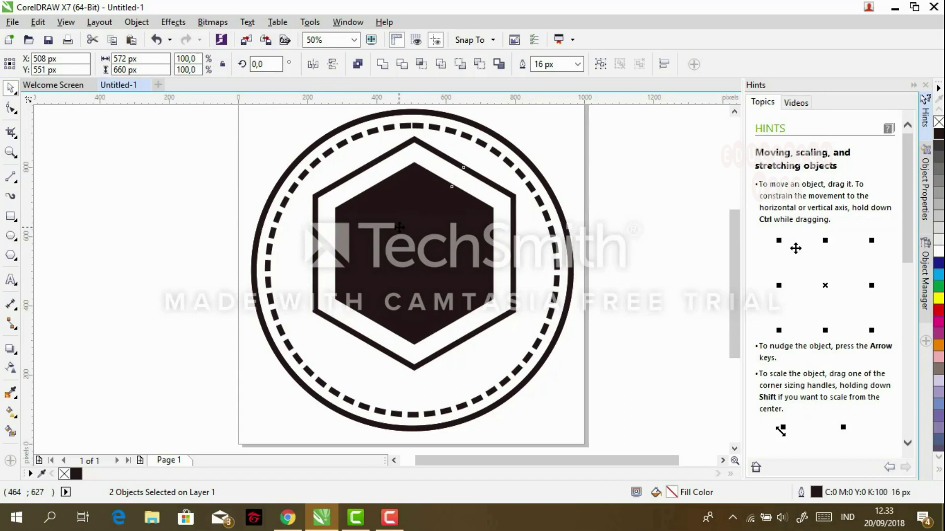
left_click(399, 227)
left_click(621, 216)
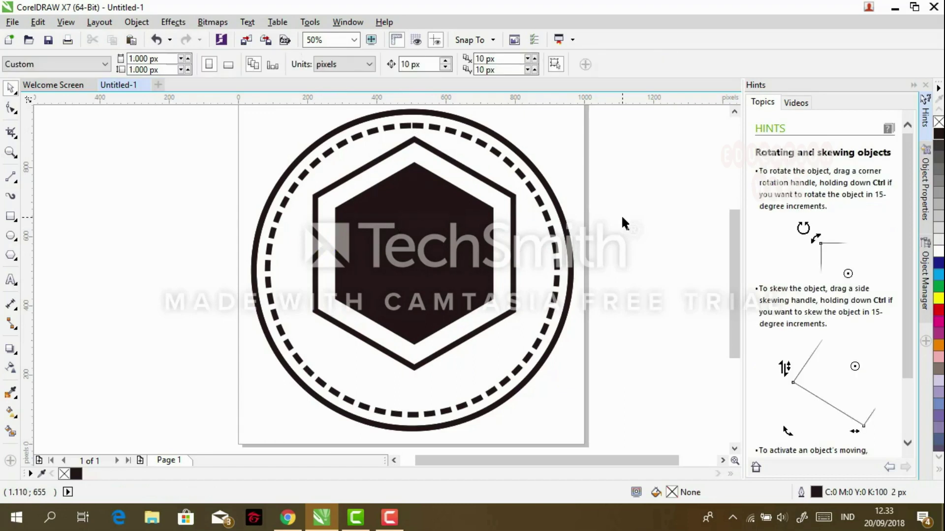
- Change the outline color of all the badge's circles and hexagons to white
scroll(636, 207, "down", 1)
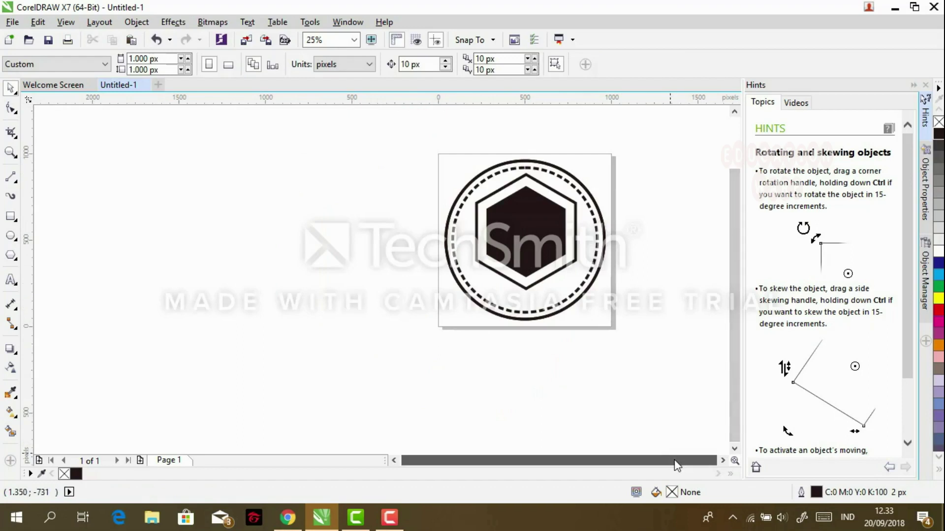
left_click_drag(392, 122, 670, 358)
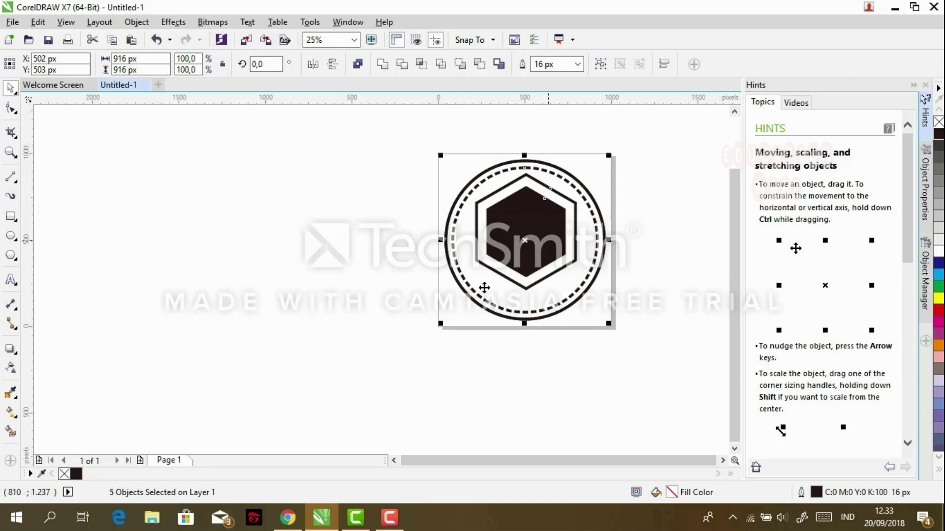
double_click(801, 493)
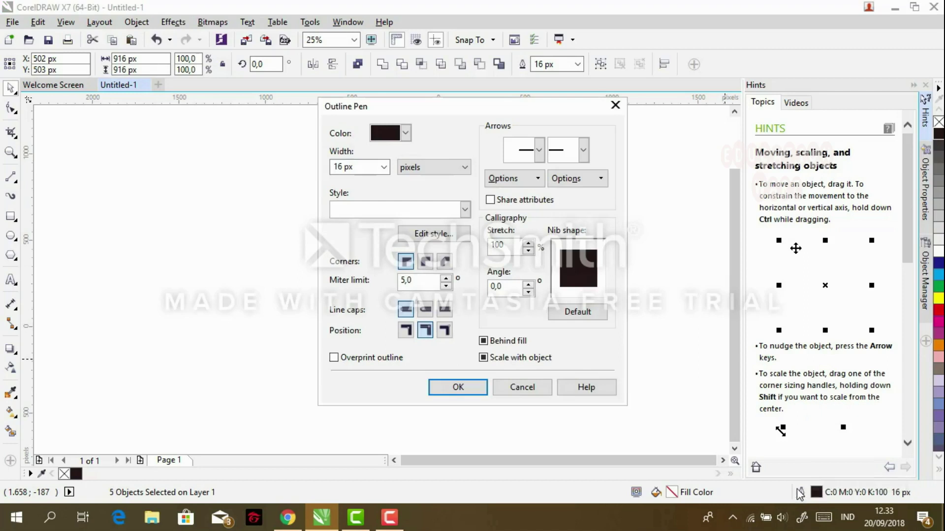
left_click(405, 133)
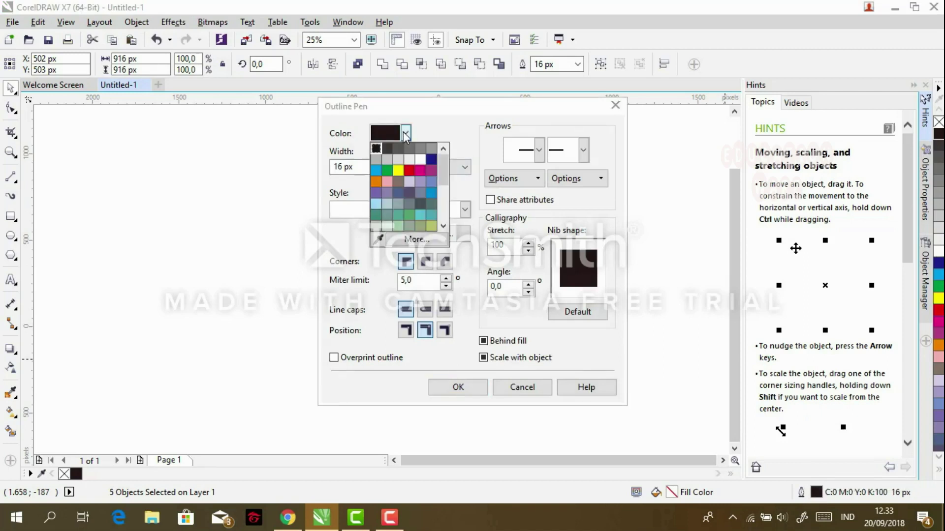
left_click(422, 162)
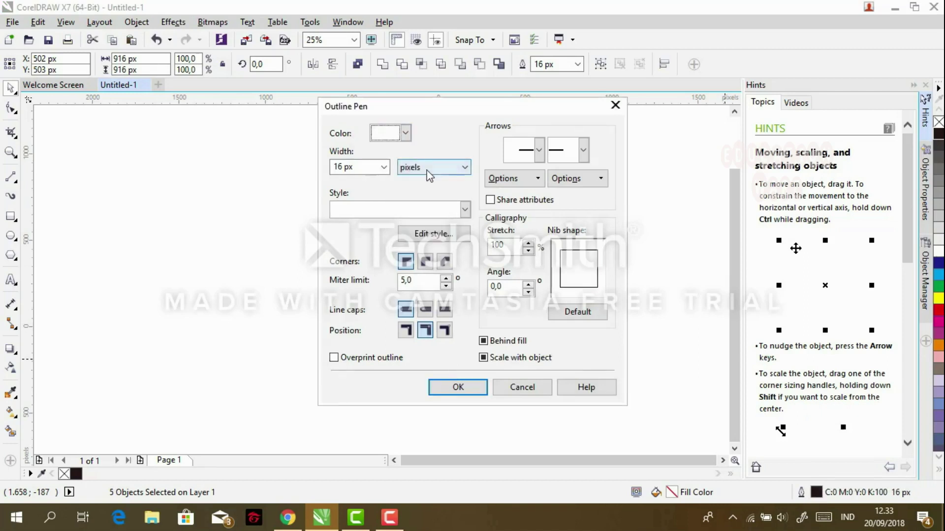
left_click(468, 387)
left_click(669, 211)
- Change the inner hexagon's fill to white
left_click(527, 224)
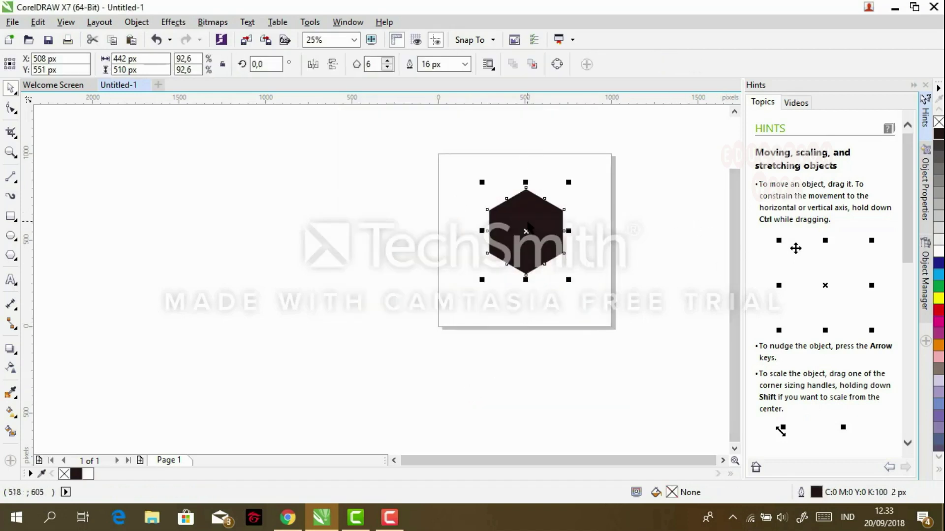
left_click(938, 253)
left_click(497, 354)
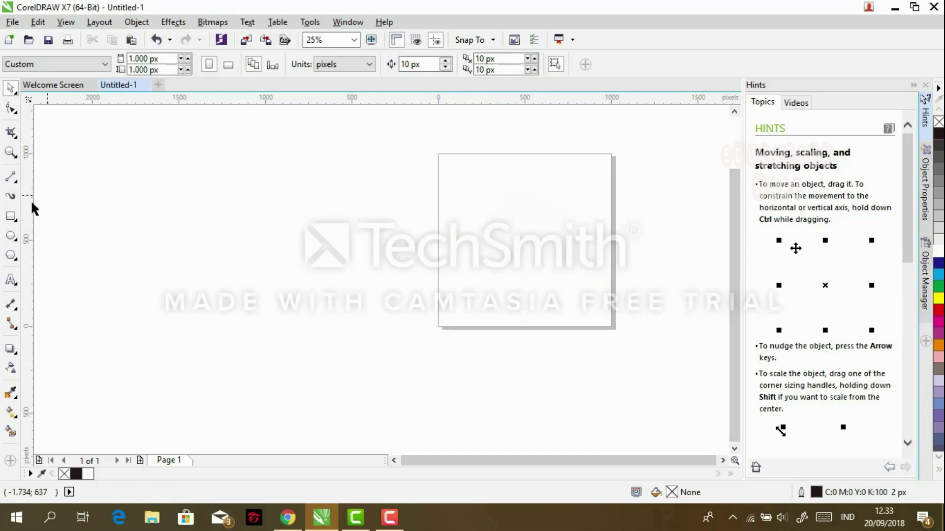
- Add a page-sized 1000 by 1000 px rectangle behind the badge and fill it black
double_click(11, 217)
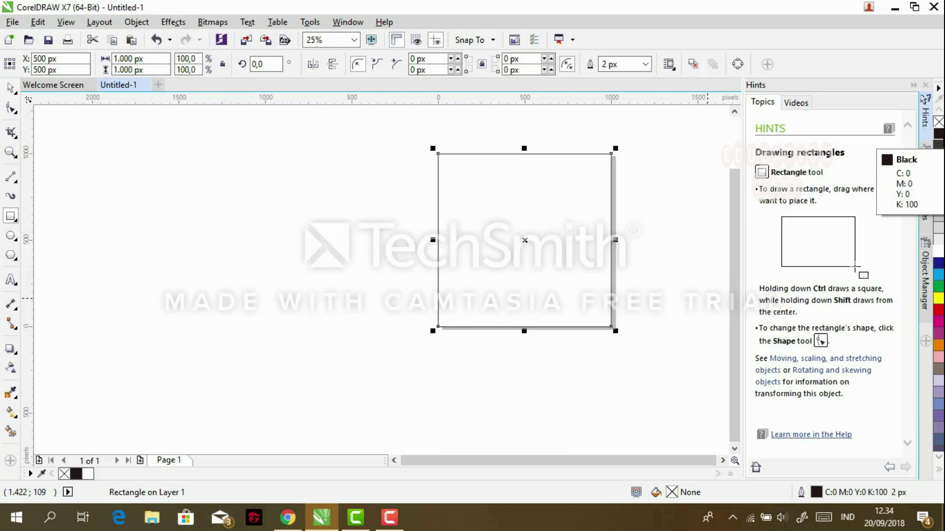
left_click(938, 133)
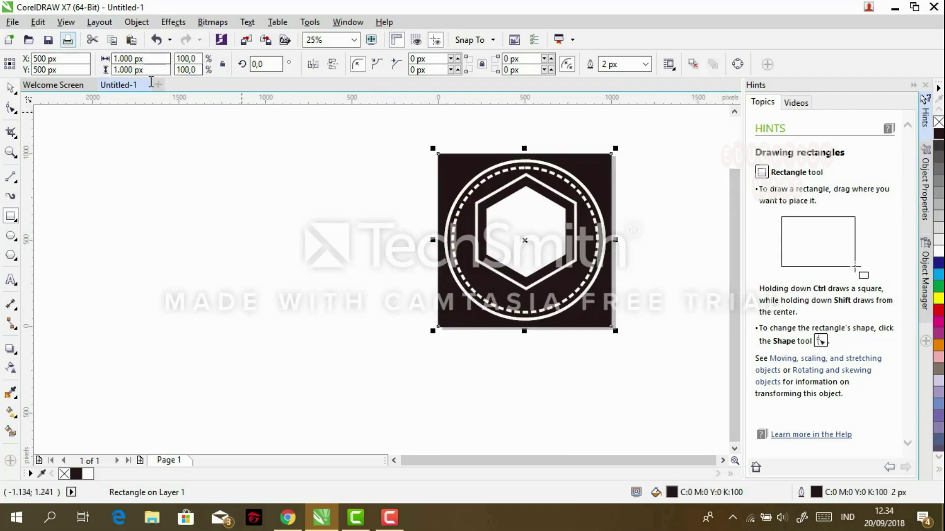
left_click(10, 88)
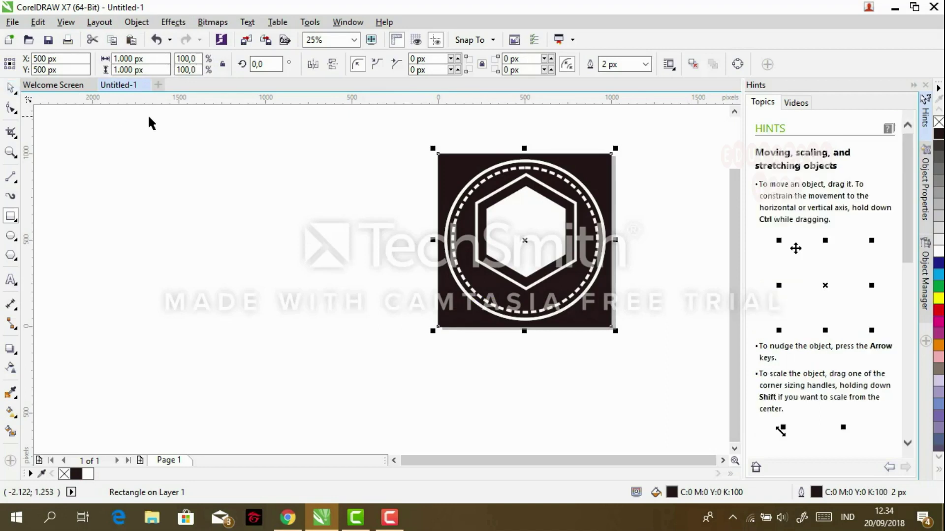
left_click(340, 255)
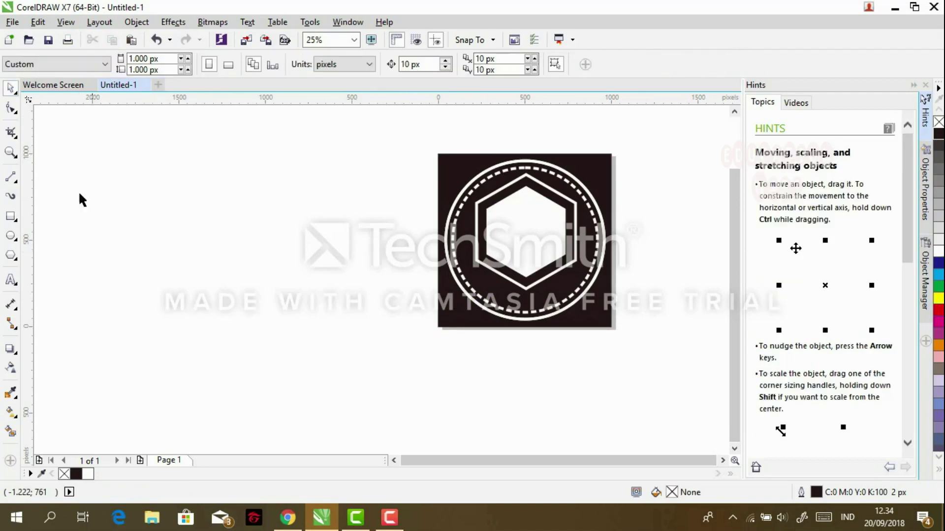
- Add the artistic text "Education Ware" in the empty area beside the page and fill it white
left_click(11, 280)
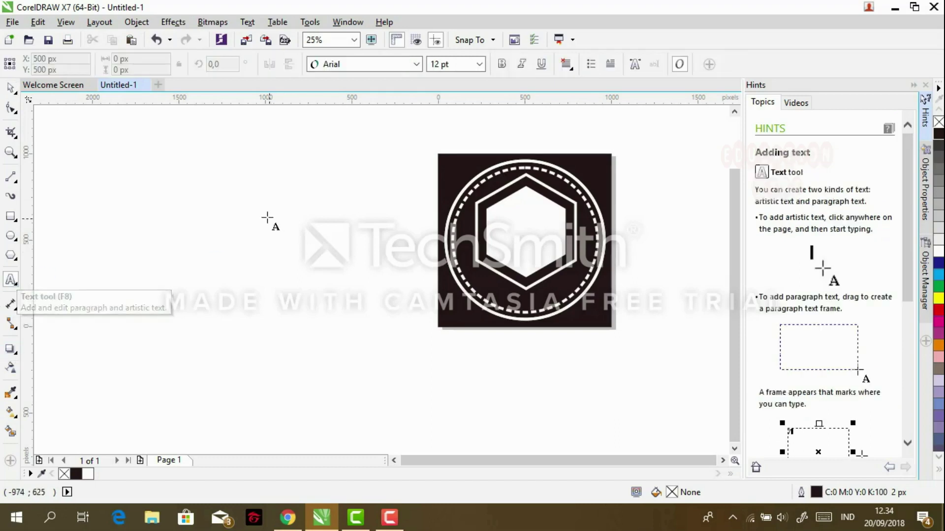
left_click(250, 224)
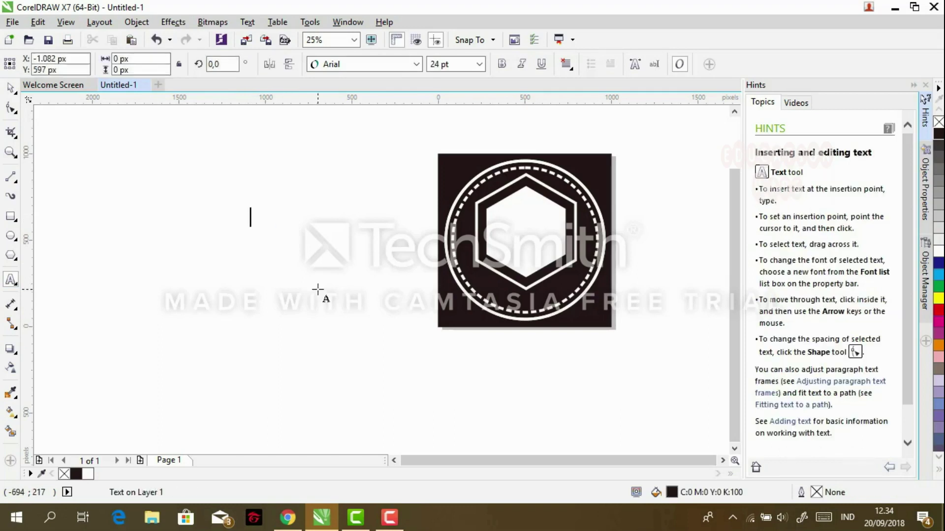
type("ED")
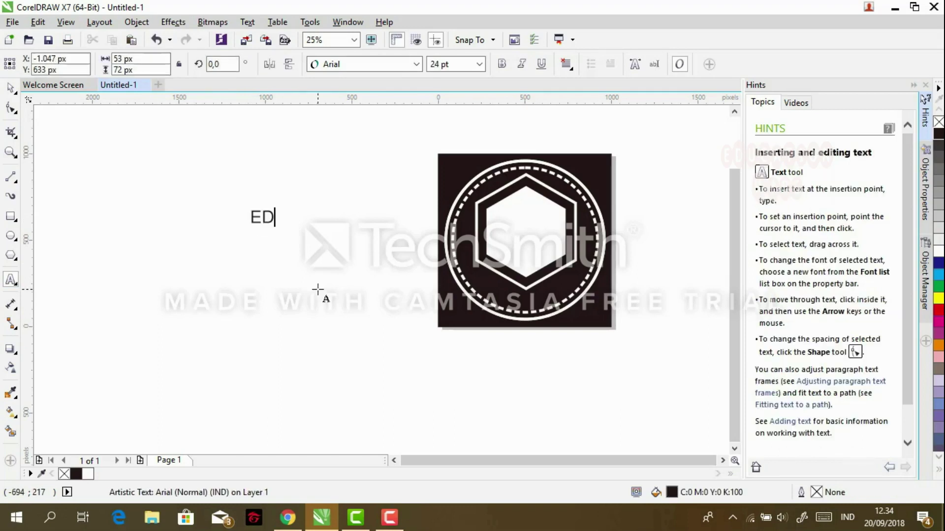
key("BackSpace")
type("ducation")
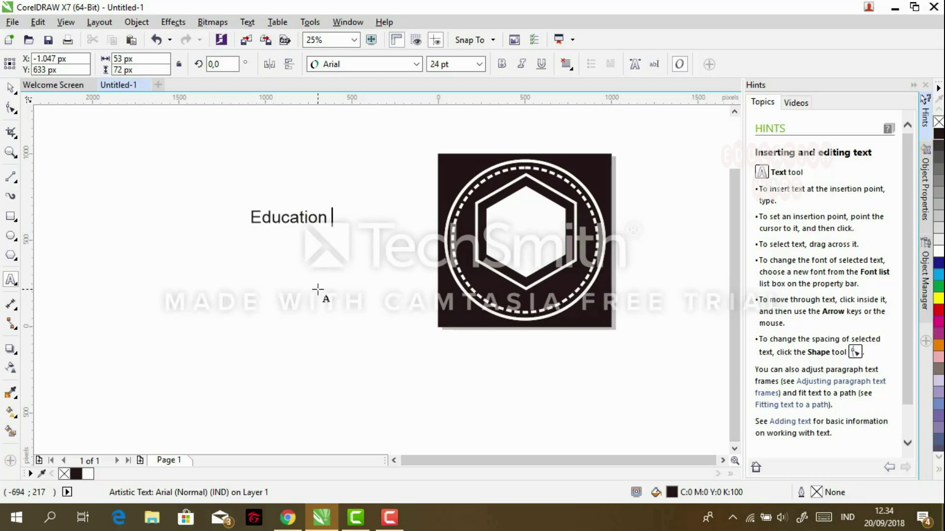
type(" Ware")
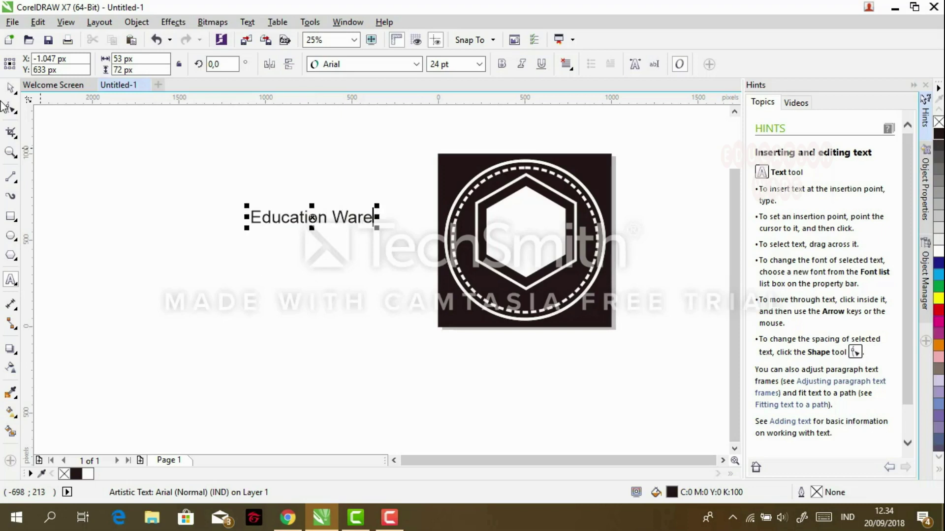
key("ctrl+space")
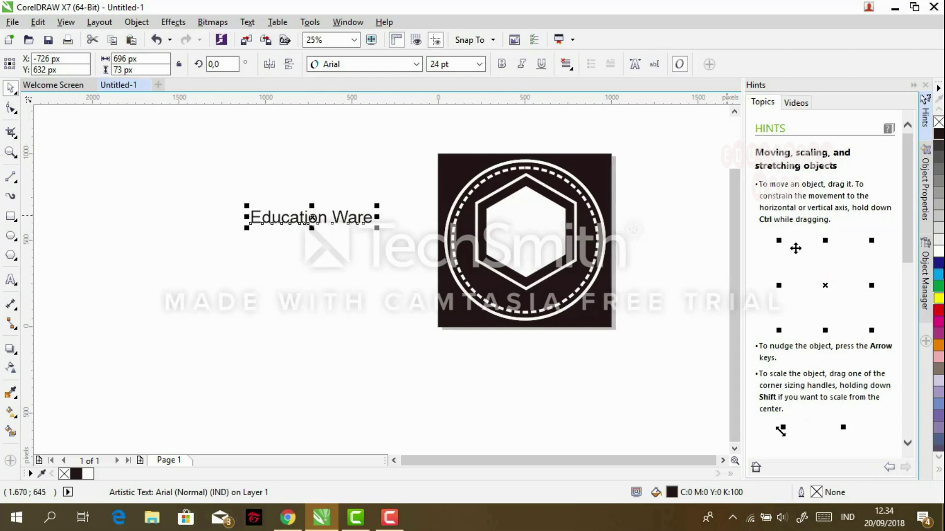
left_click(936, 255)
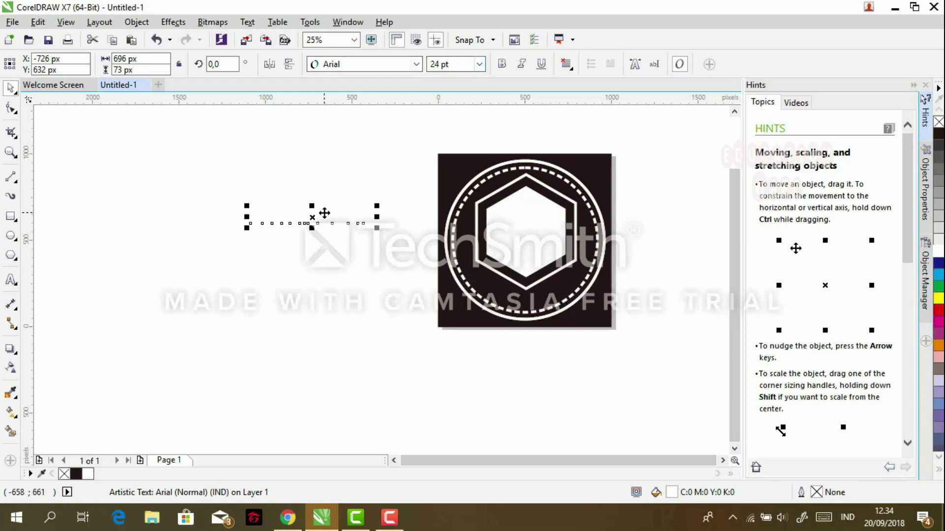
key("Escape")
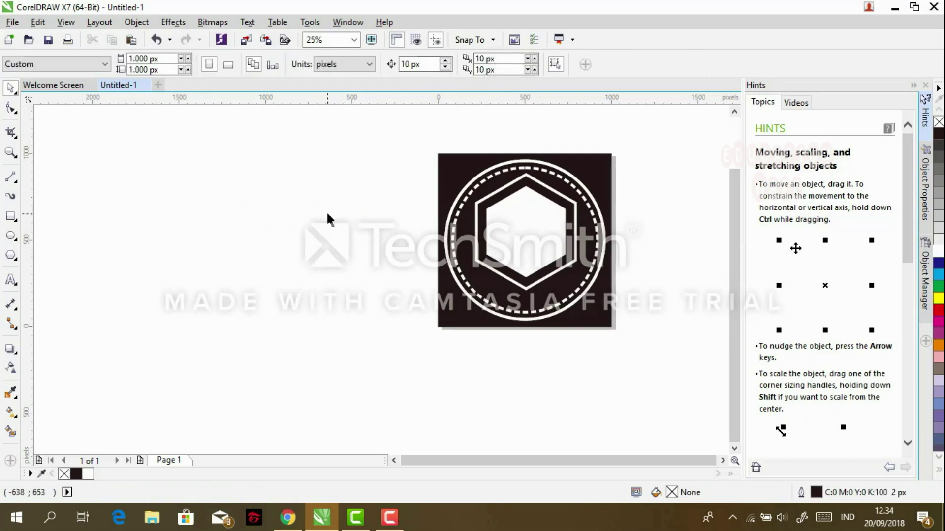
- Give the "Education Ware" text a 4 px black outline placed behind the fill and scaled with the object
left_click(310, 222)
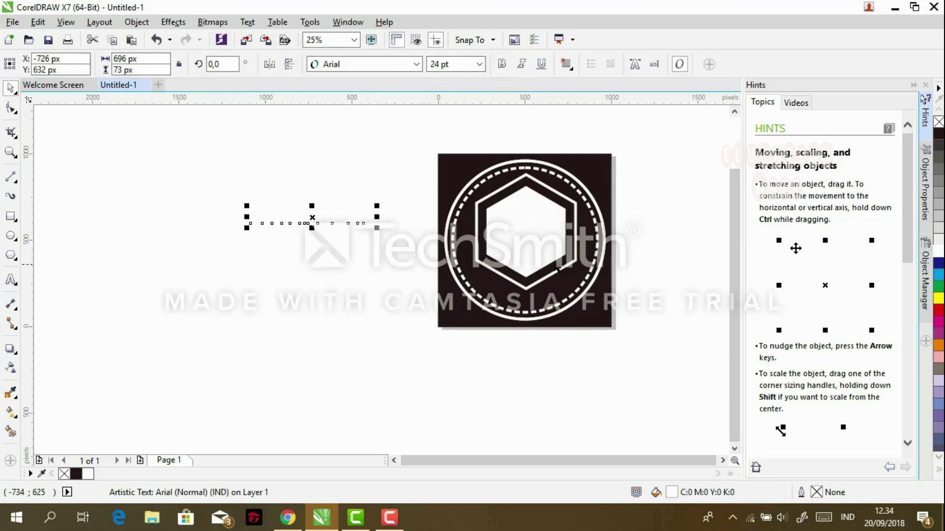
double_click(801, 493)
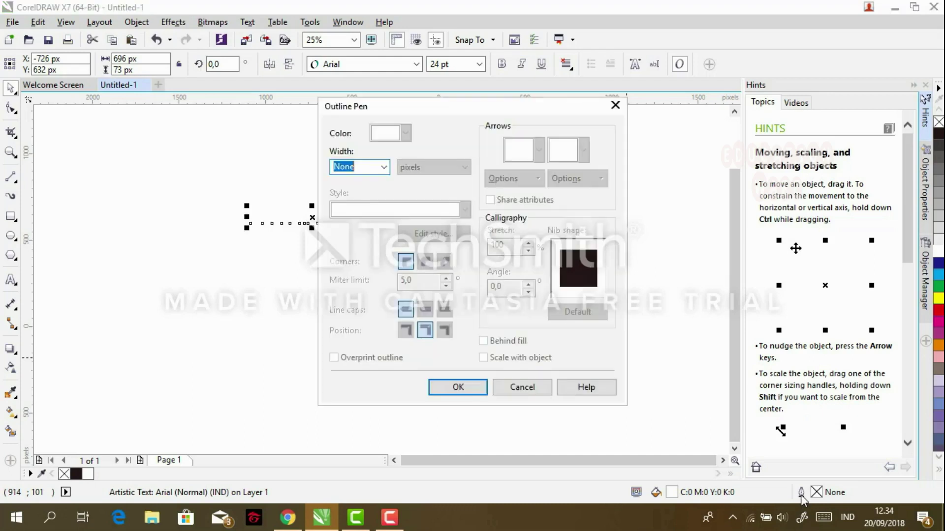
left_click(384, 168)
left_click(351, 240)
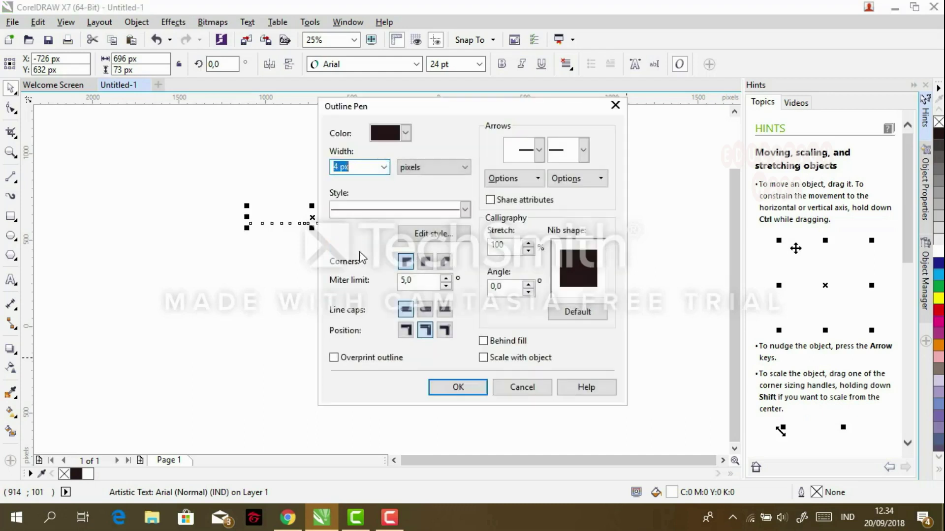
left_click(483, 342)
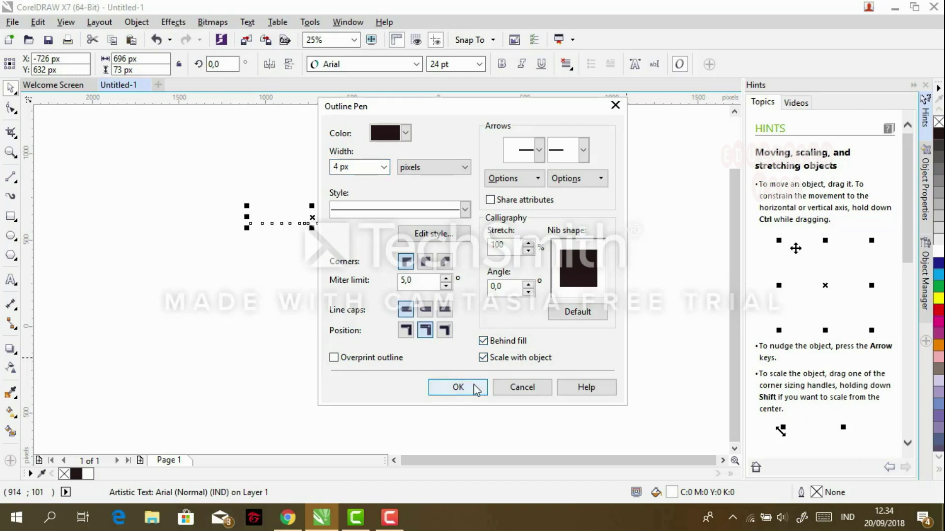
left_click(458, 387)
left_click(379, 317)
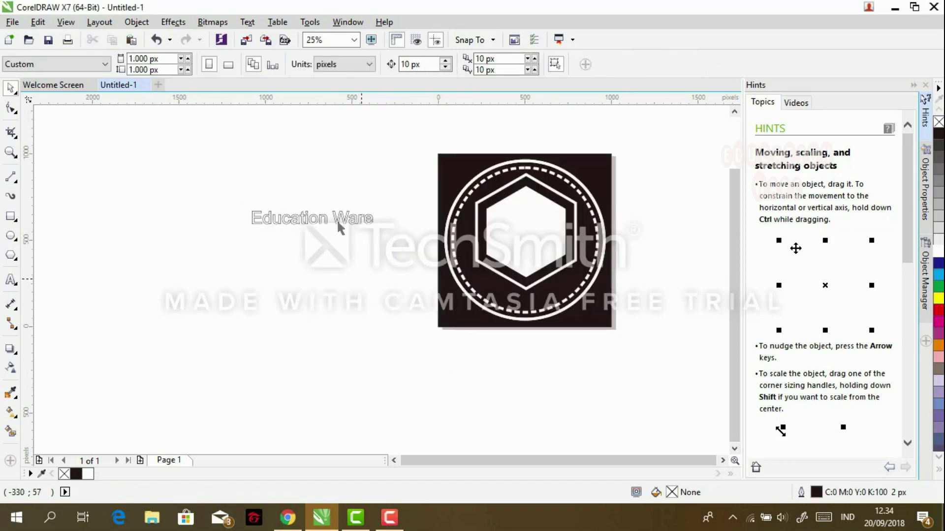
- Change the "Education Ware" text's font to Freehand521 BT
left_click(305, 218)
left_click(303, 252)
left_click(301, 216)
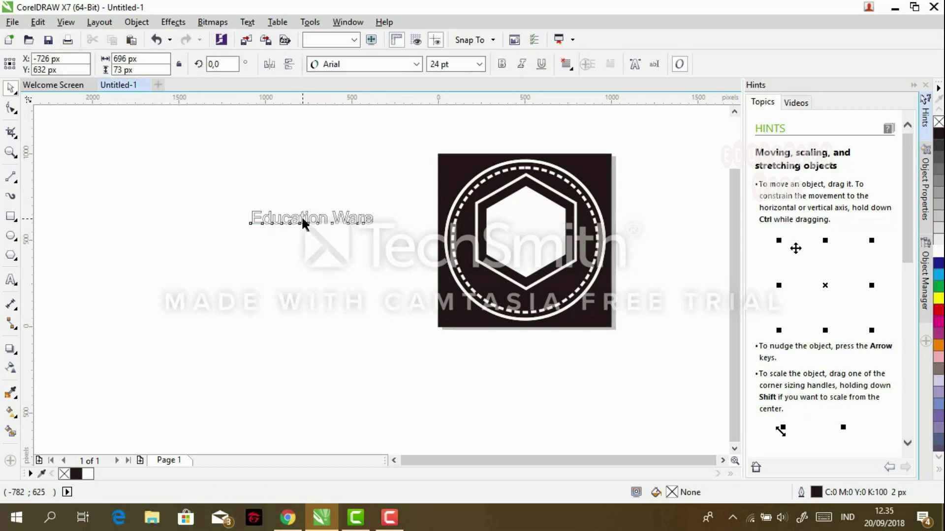
left_click(417, 65)
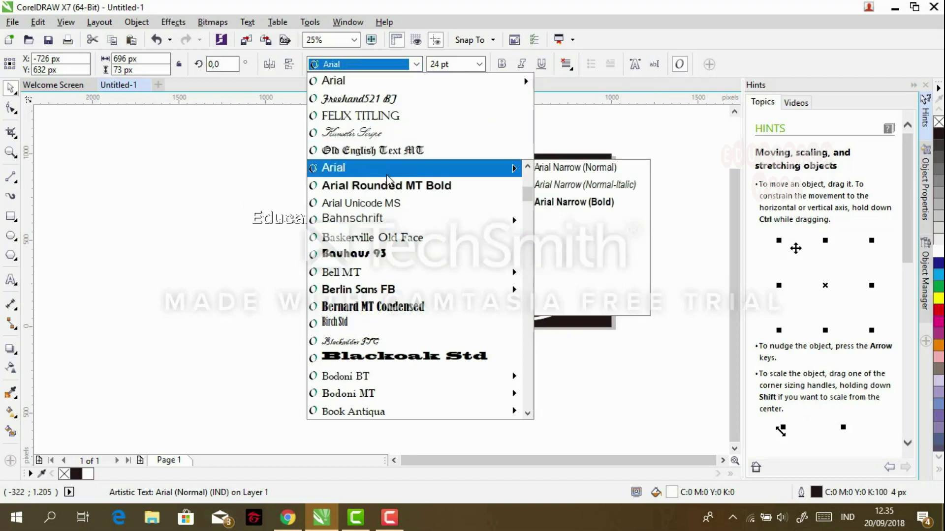
left_click(377, 100)
left_click(329, 162)
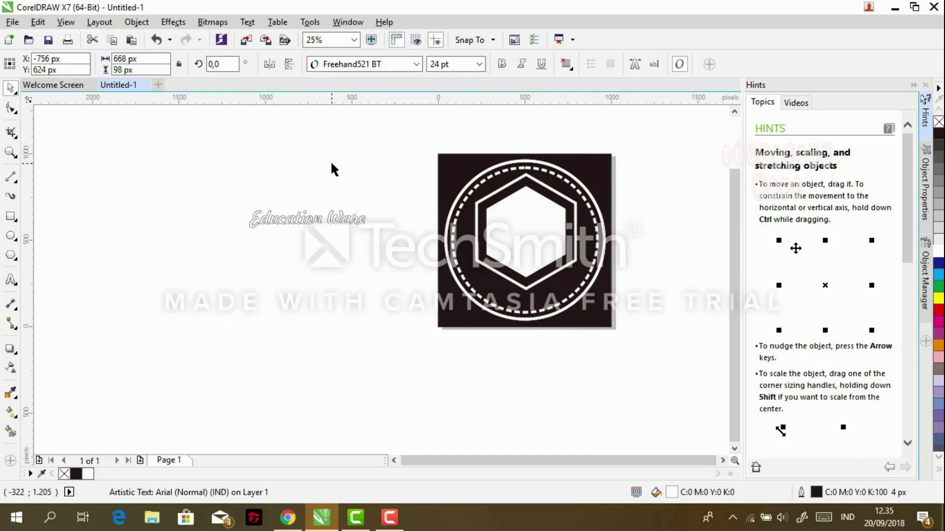
- Move the "Education Ware" text onto the badge, across the upper half of the hexagons
left_click_drag(323, 217, 544, 219)
scroll(544, 220, "up", 1)
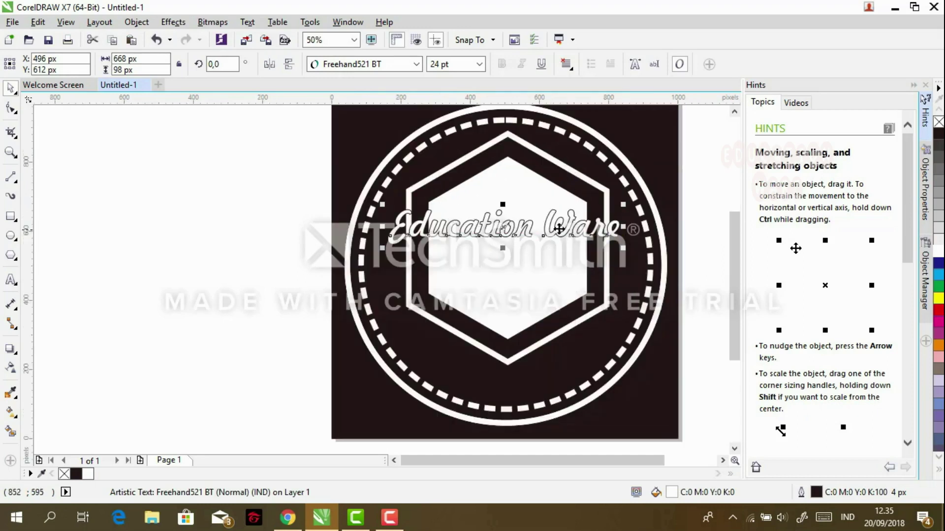
left_click(521, 276)
left_click(526, 220)
key("F8")
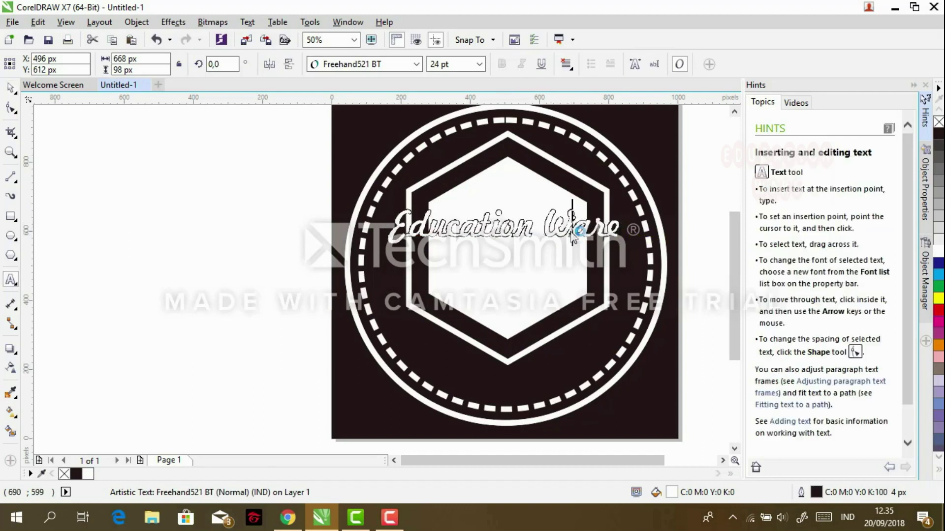
left_click(10, 87)
- Skew the "Education Ware" text vertically so its baseline rises toward the right by about 5.6°
left_click(493, 223)
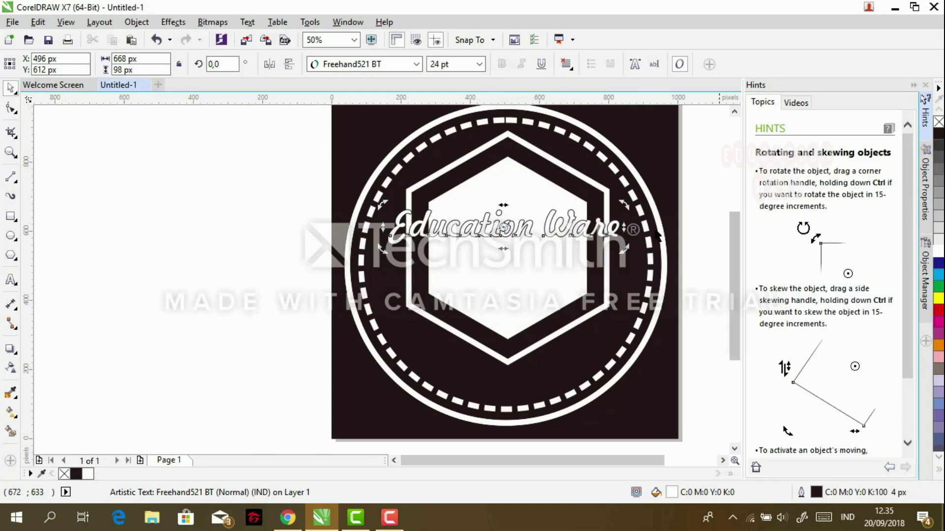
left_click_drag(623, 226, 624, 206)
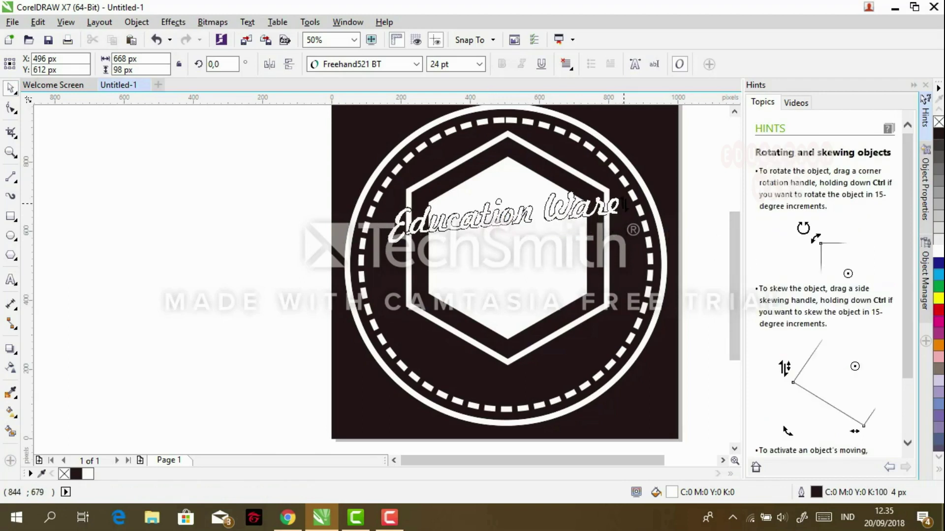
left_click(116, 154)
left_click(509, 218)
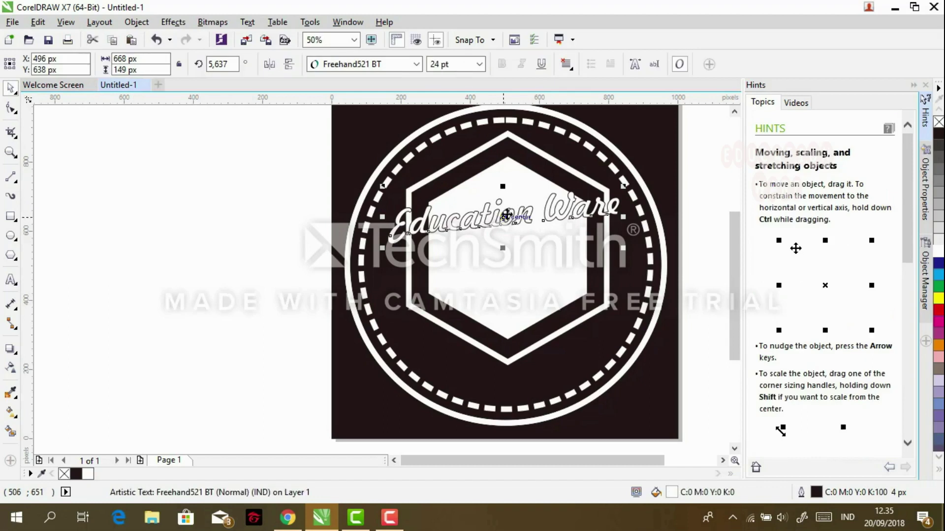
- Stretch the slanted "Education Ware" text to about 242 px high and widen it slightly toward the dashed ring's left side
left_click_drag(505, 248, 505, 265)
left_click_drag(499, 214, 503, 175)
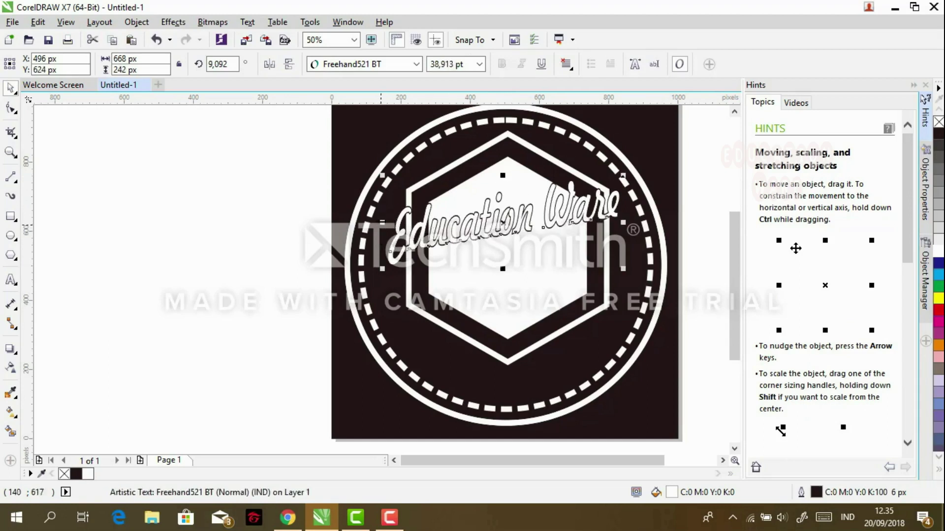
left_click_drag(383, 222, 371, 222)
left_click(284, 238)
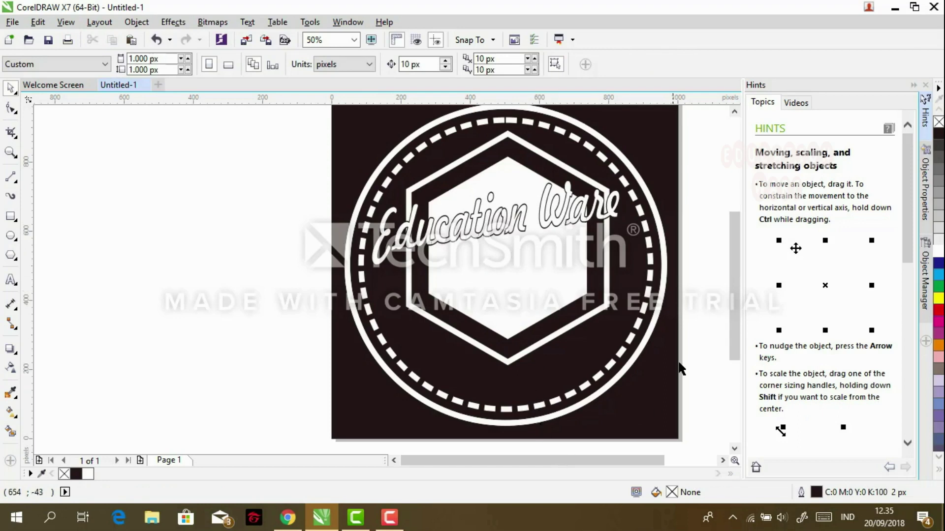
- Draw a rectangle about 92 px wide and 120 px high in the empty area to the right of the page
scroll(680, 368, "down", 2)
left_click_drag(737, 355, 736, 378)
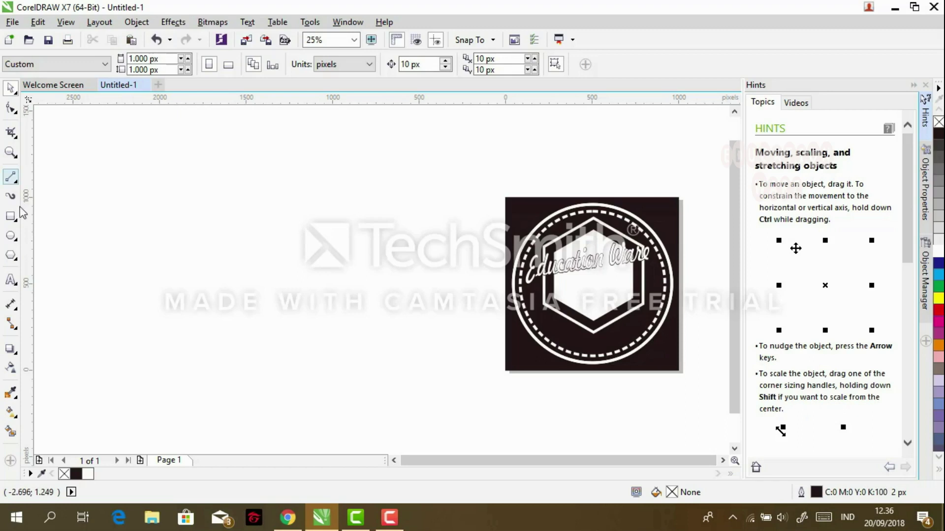
left_click(13, 219)
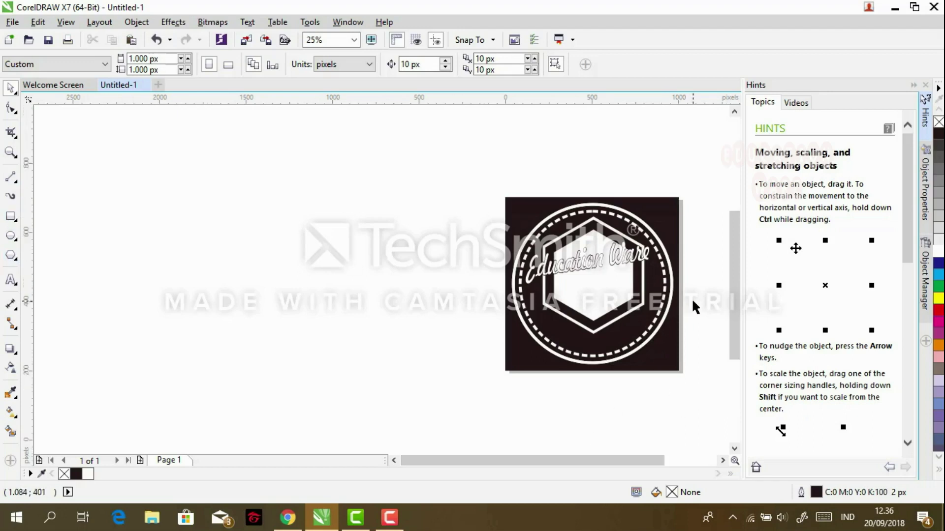
scroll(692, 299, "up", 1)
scroll(682, 331, "right", 4)
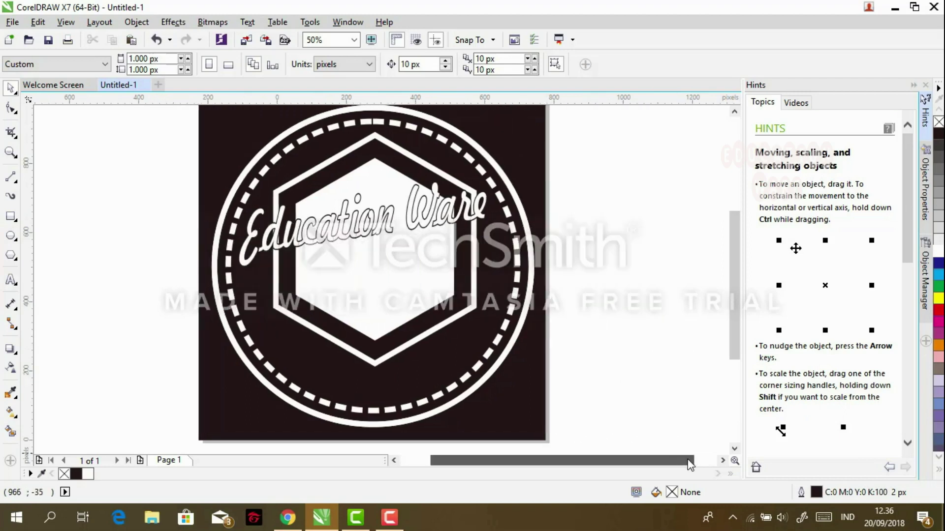
scroll(622, 339, "up", 1)
left_click_drag(733, 286, 738, 257)
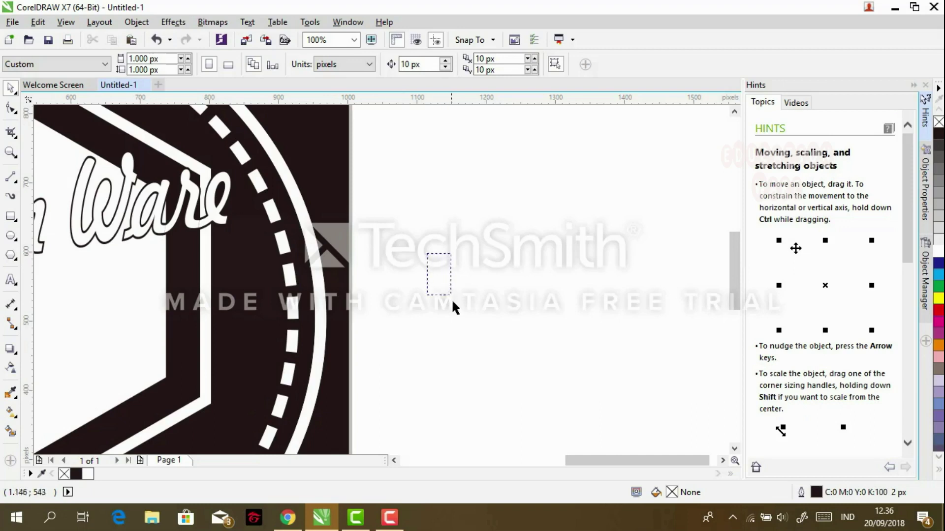
left_click_drag(467, 337, 494, 349)
left_click(10, 216)
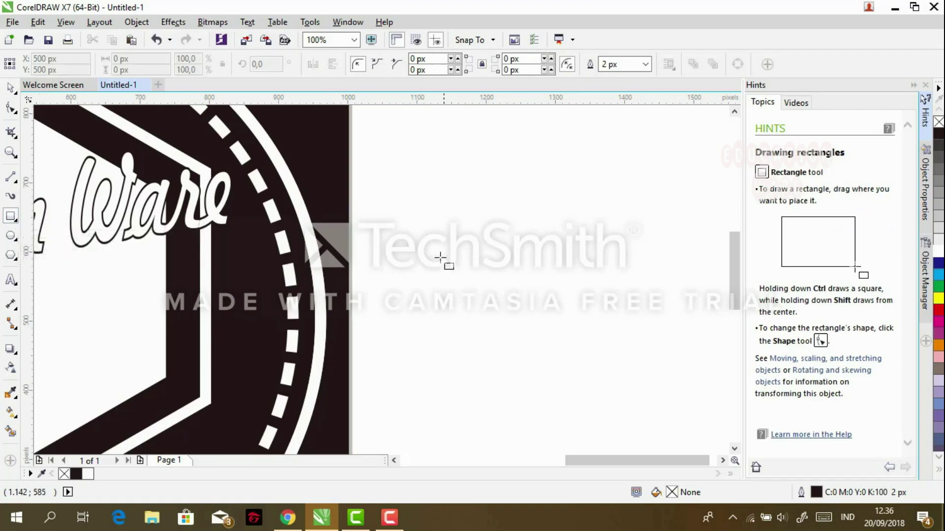
left_click_drag(430, 242, 495, 326)
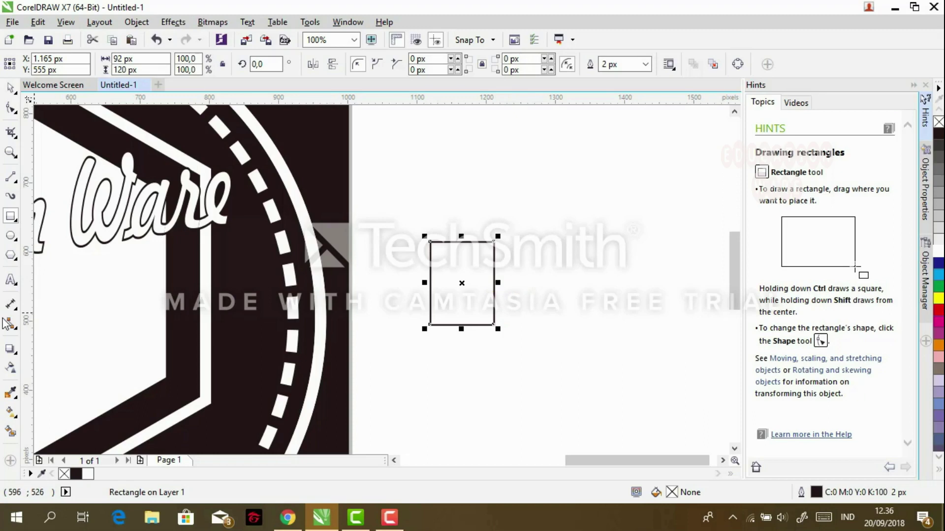
- Draw a vertical 2-point line through the middle of the small rectangle, from its top edge to its bottom edge
left_click_drag(654, 462, 606, 462)
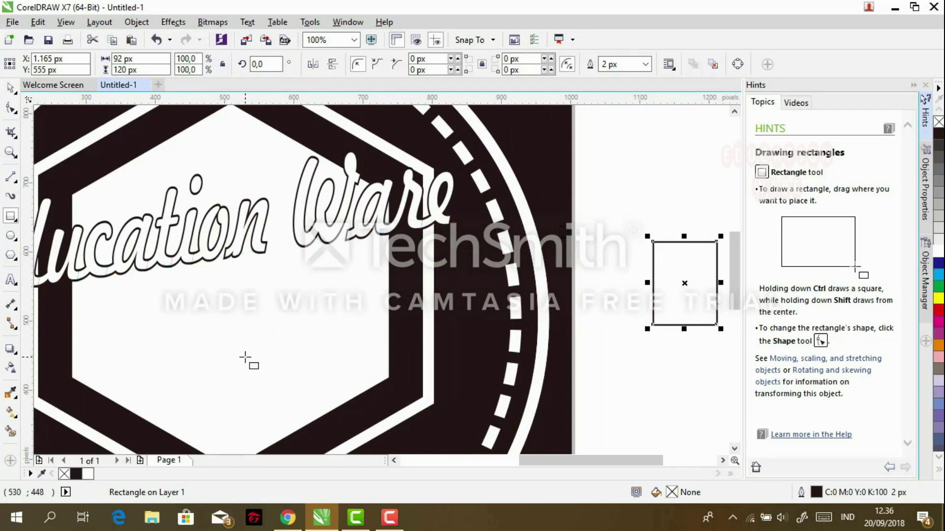
left_click_drag(583, 460, 632, 462)
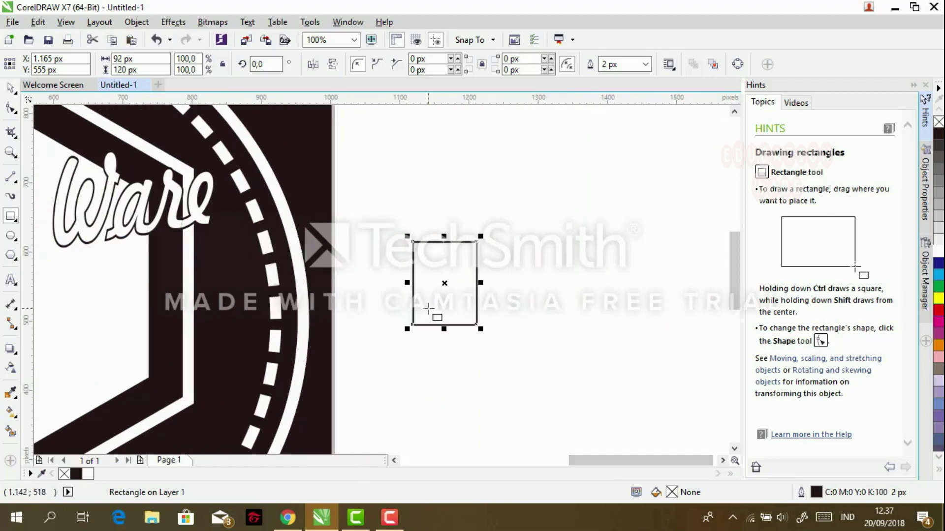
left_click(10, 178)
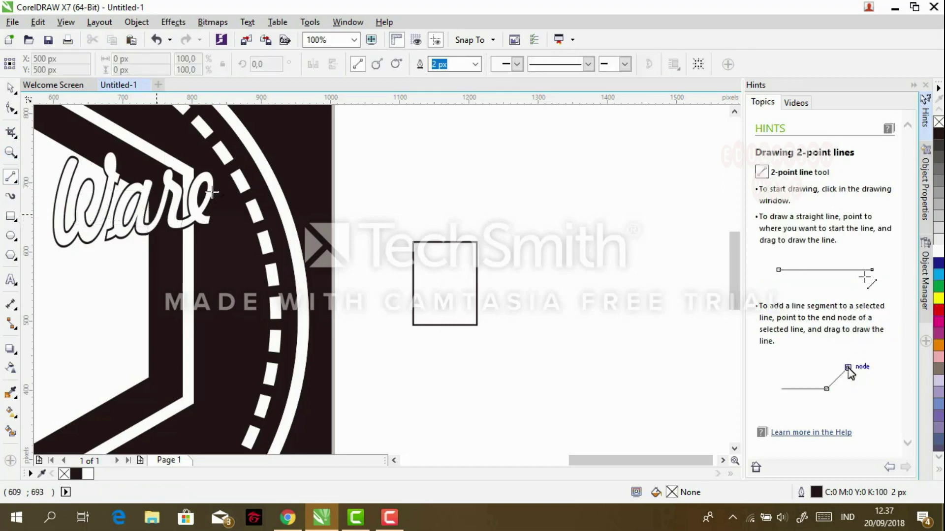
left_click_drag(445, 242, 445, 325)
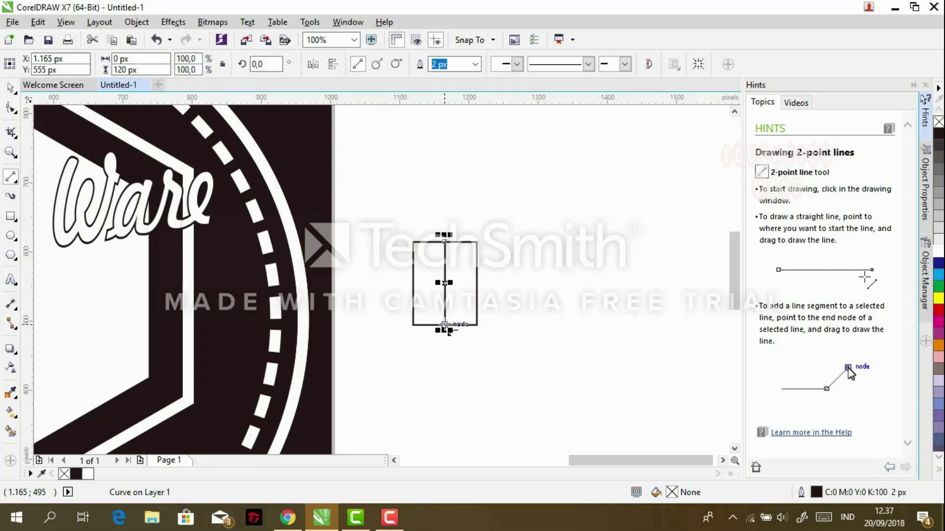
left_click(9, 89)
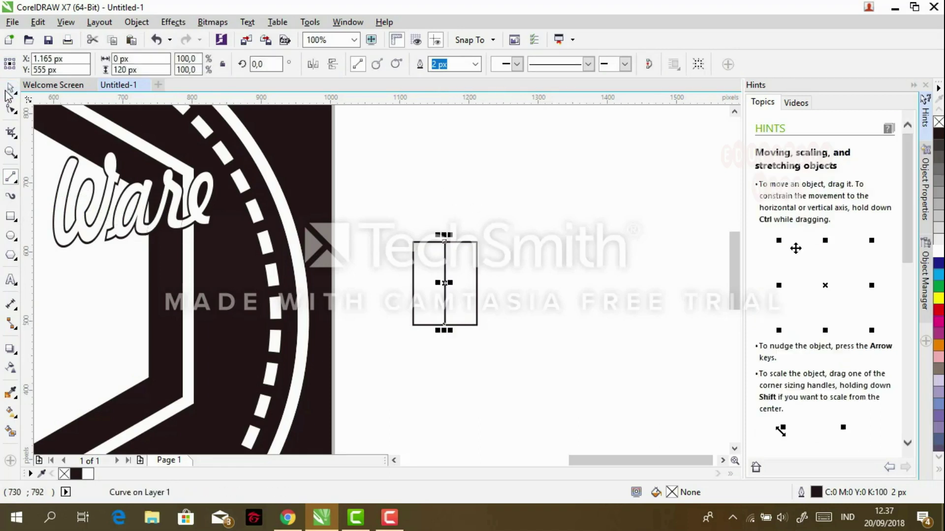
left_click(470, 243)
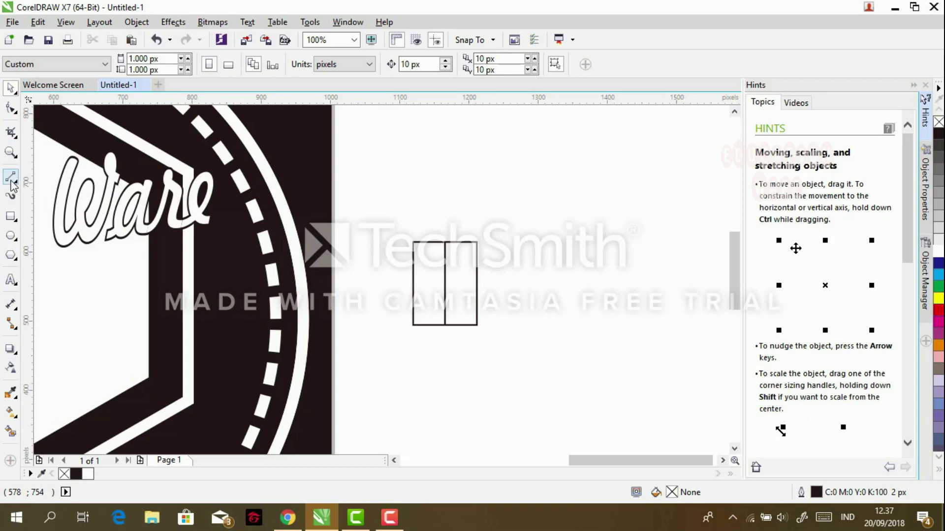
- Convert the small rectangle and its center line to curves
left_click_drag(385, 214, 518, 352)
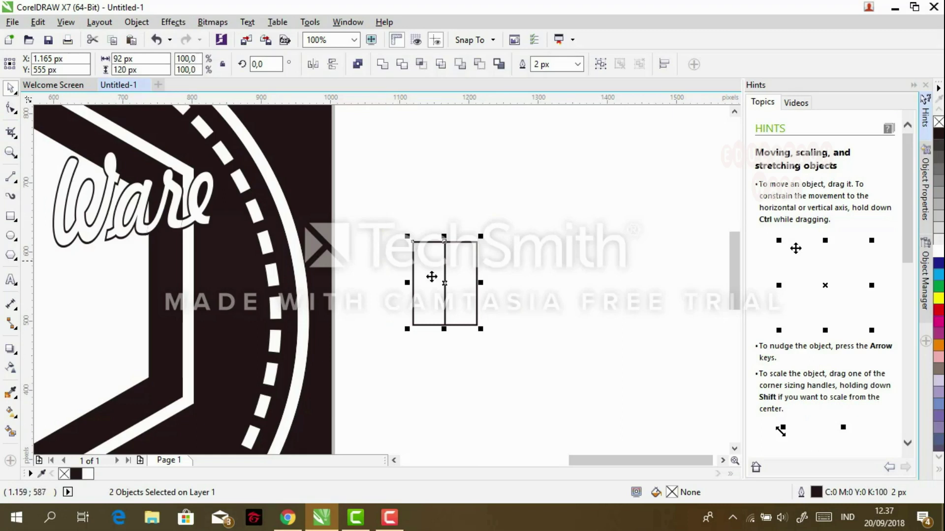
left_click(137, 22)
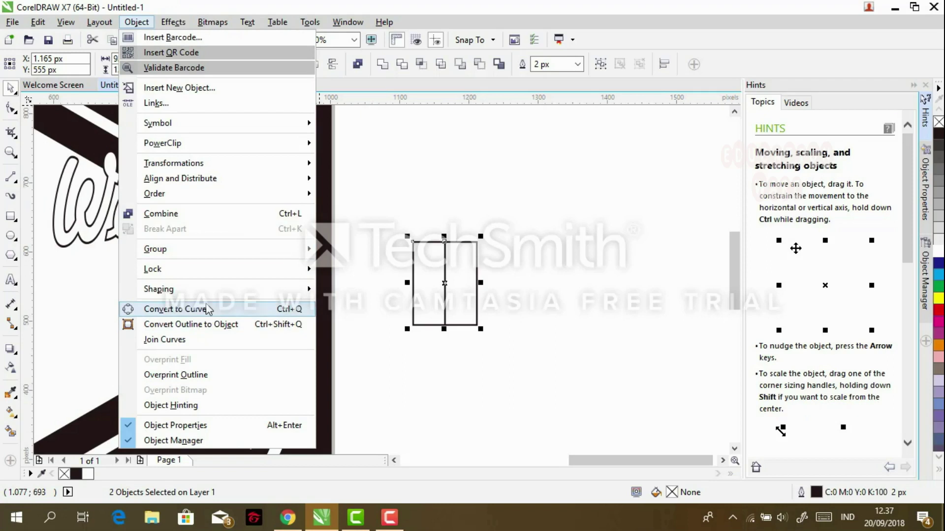
left_click(184, 310)
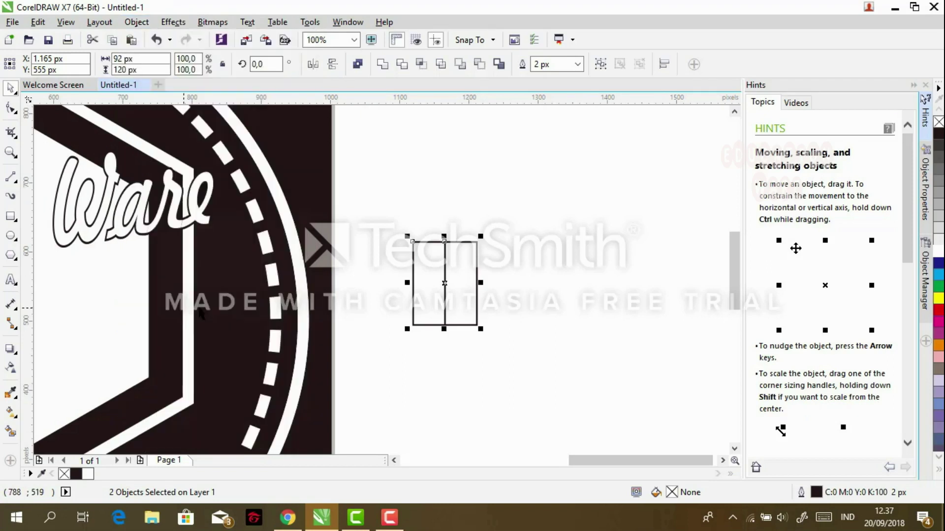
left_click(394, 361)
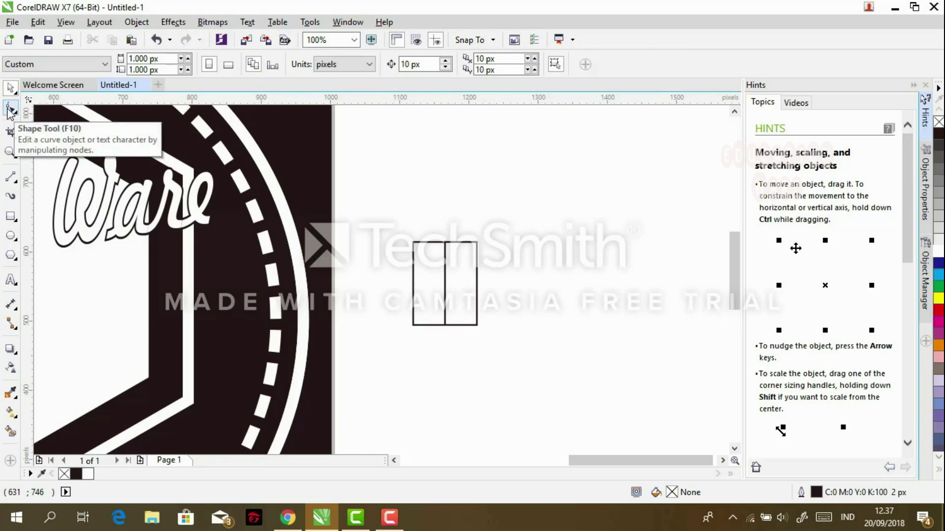
- Move the center line up about 13 px so it extends above the small rectangle's top edge
left_click(443, 269)
left_click_drag(443, 270, 445, 261)
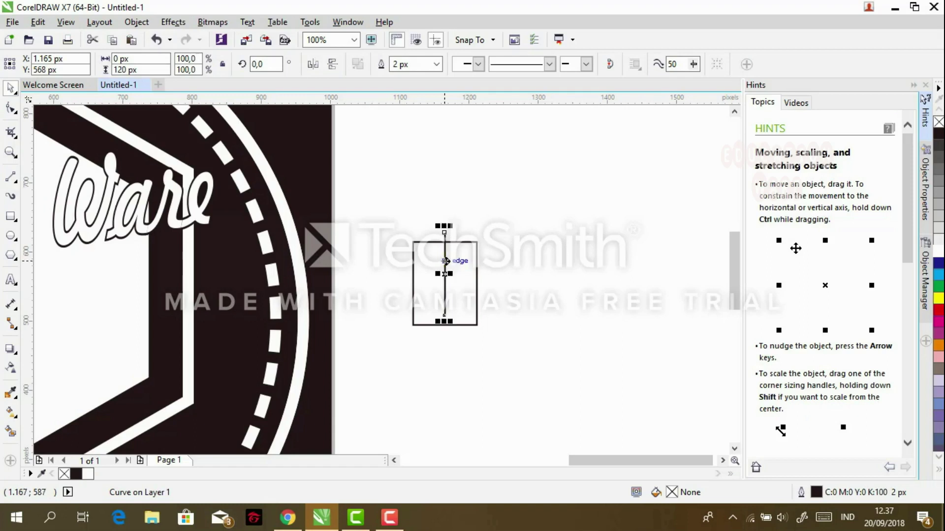
left_click(492, 284)
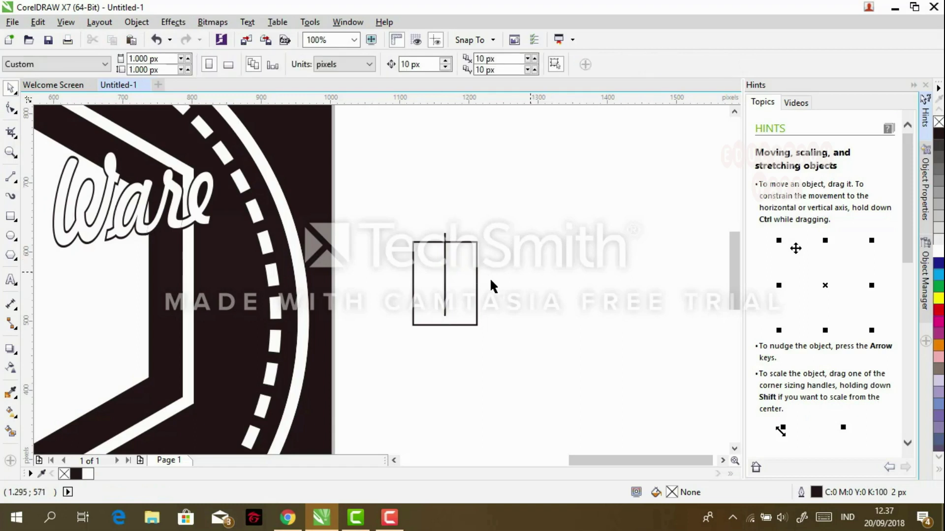
left_click(444, 274)
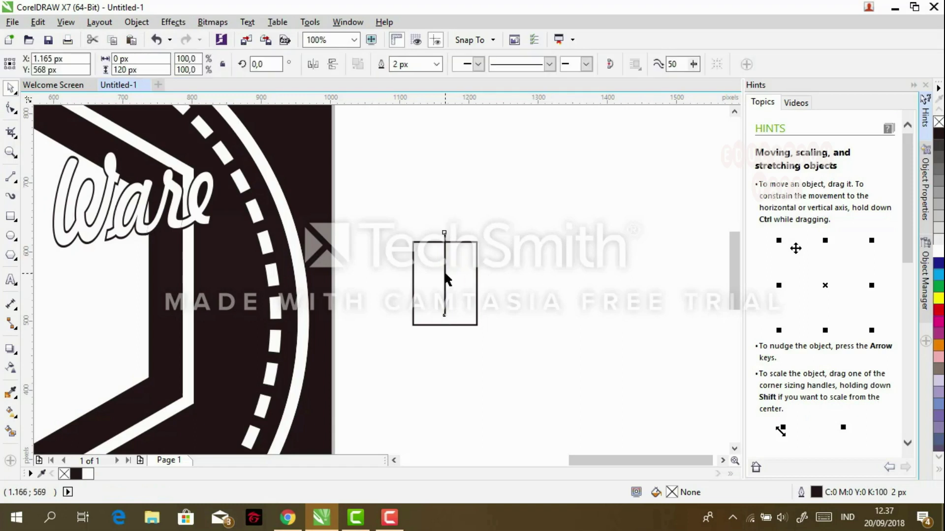
left_click(553, 282)
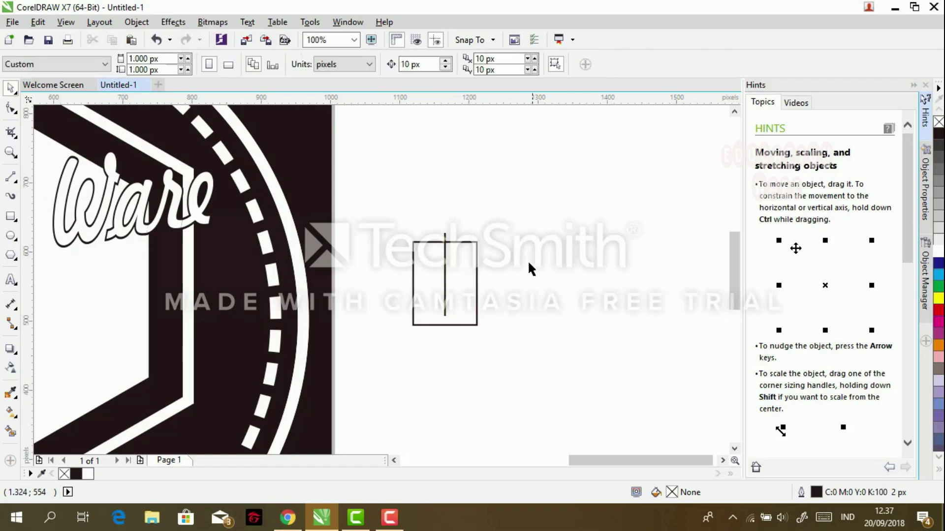
- Select all nodes of the small rectangle with the Shape tool and convert its straight segments to curves
left_click(11, 112)
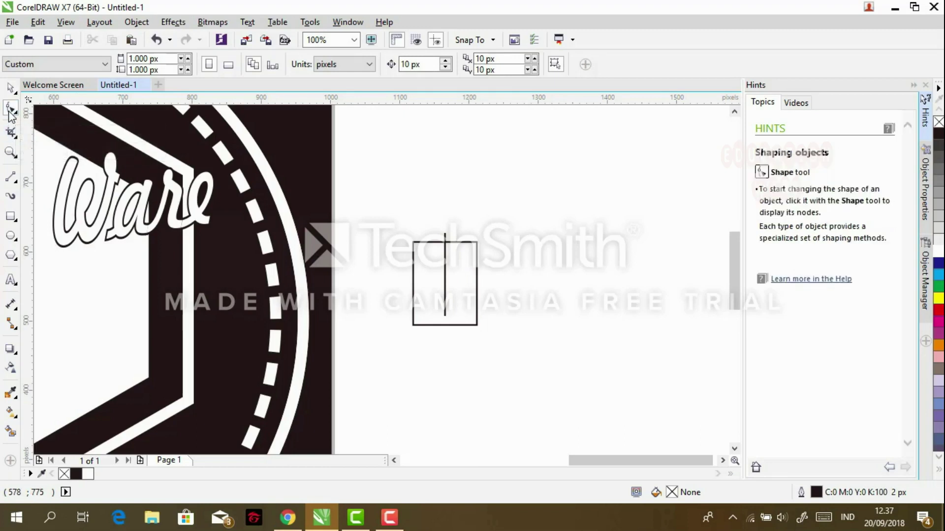
left_click(436, 266)
left_click_drag(372, 204, 516, 350)
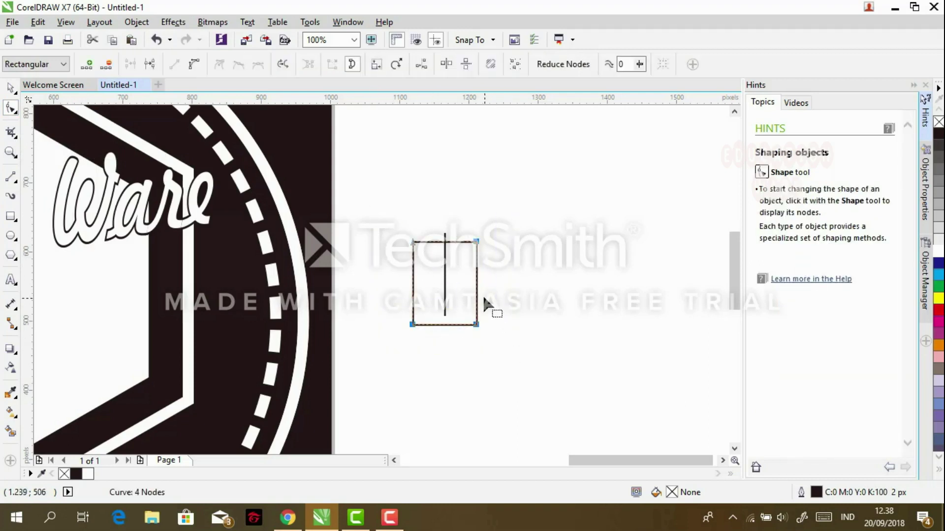
left_click(193, 65)
scroll(491, 243, "up", 1)
scroll(490, 243, "up", 1)
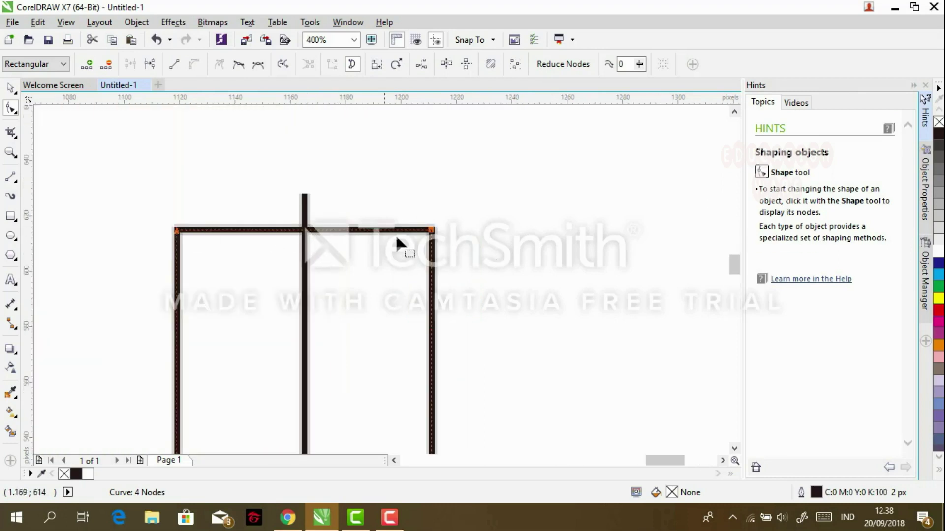
- Bend the rectangle's top and bottom edges upward into arcs that meet the two ends of the center line
left_click(315, 248)
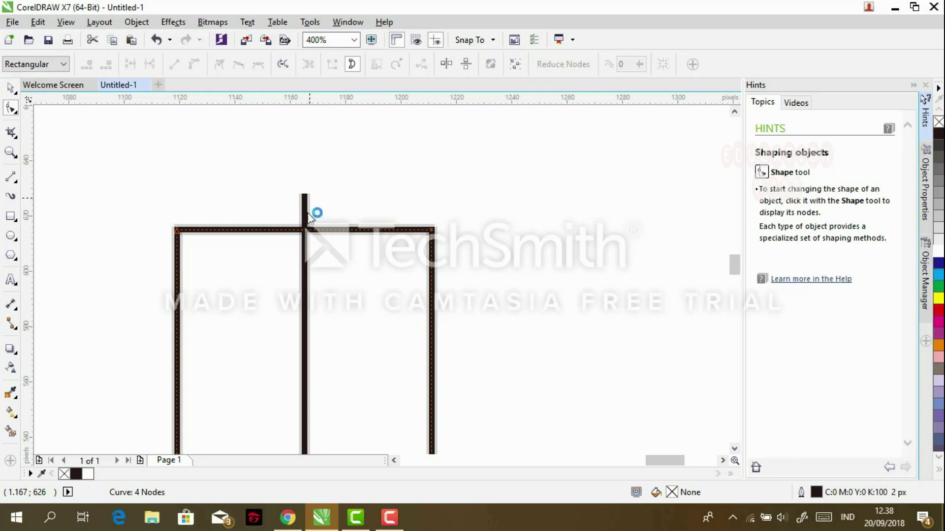
left_click_drag(306, 205, 307, 229)
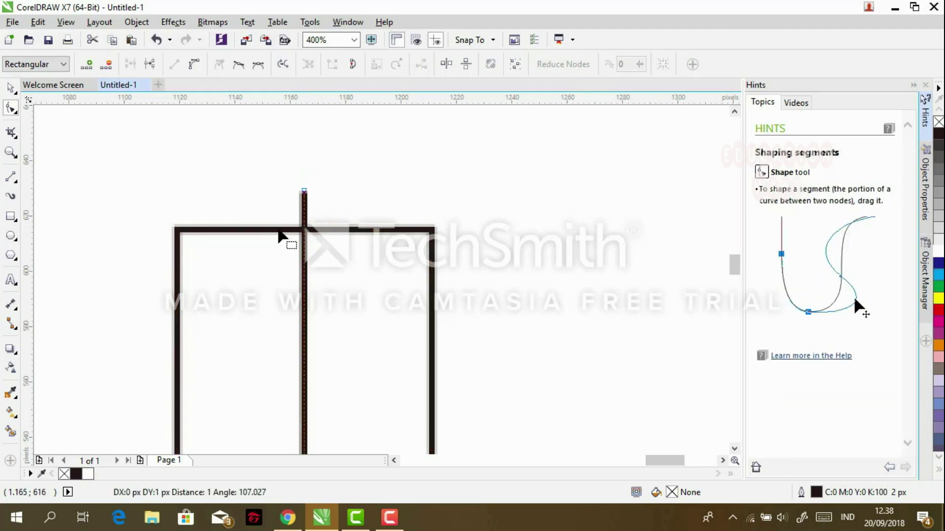
left_click(308, 229)
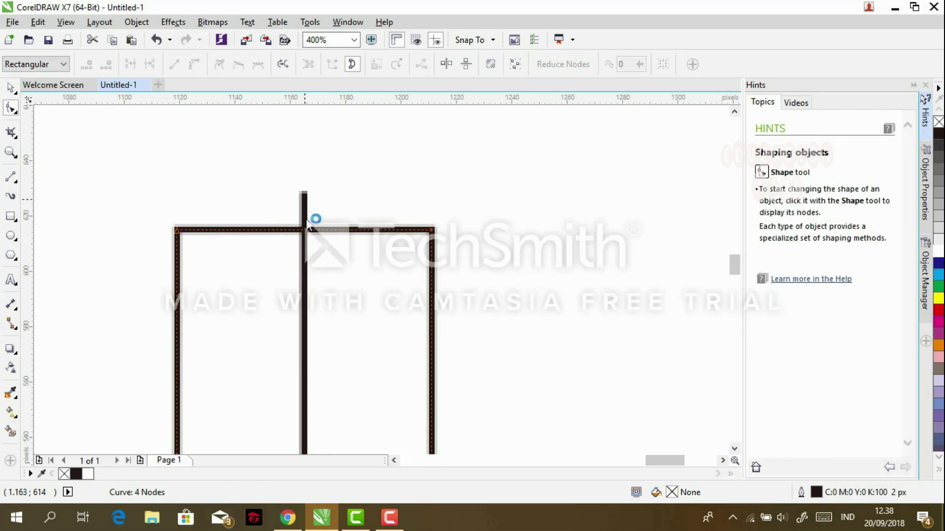
scroll(311, 240, "down", 1)
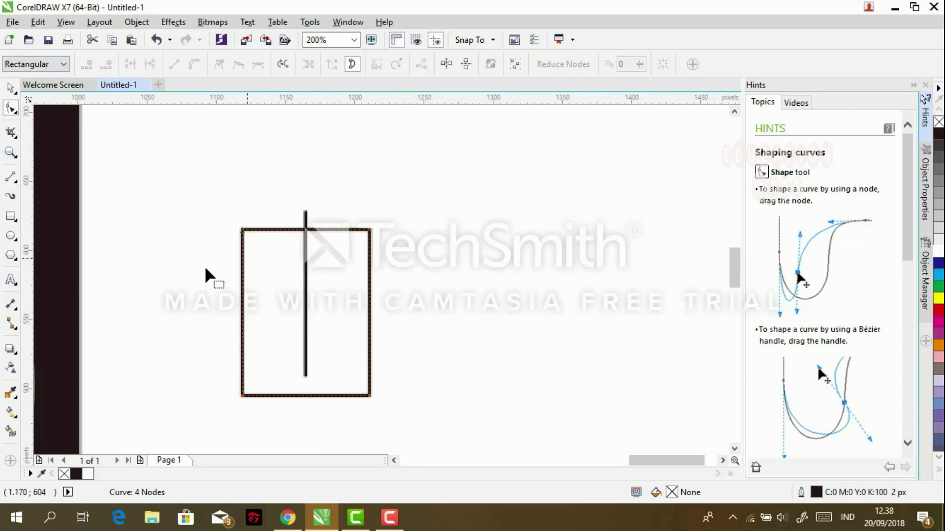
left_click_drag(305, 229, 304, 215)
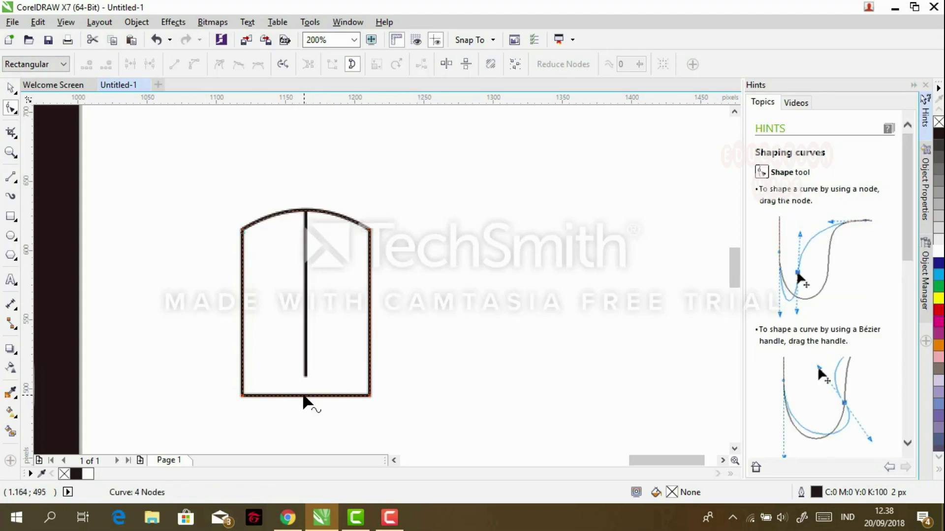
left_click_drag(307, 397, 307, 376)
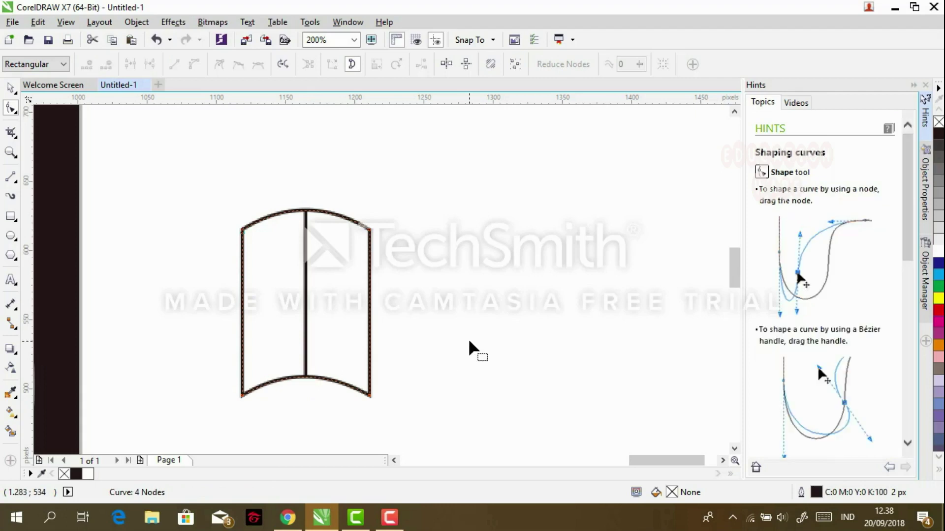
- Delete the vertical center line inside the curved shape
left_click(10, 90)
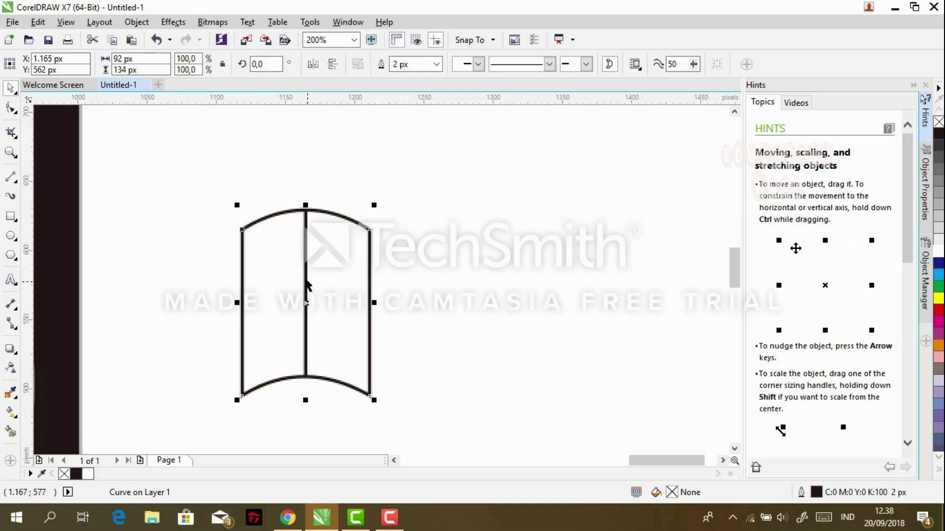
left_click(306, 252)
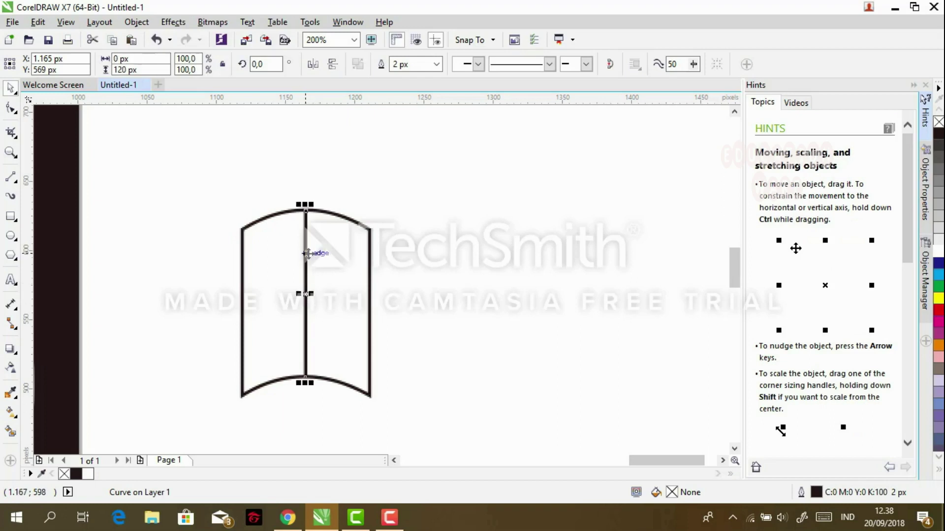
key("Delete")
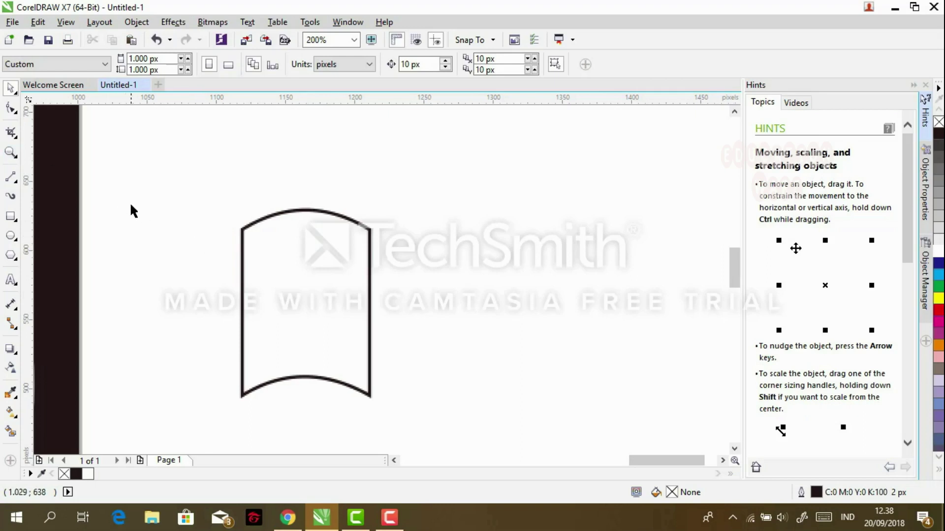
- Skew the curved page shape vertically with its left side raised, making it about 142 px high
scroll(129, 202, "down", 1)
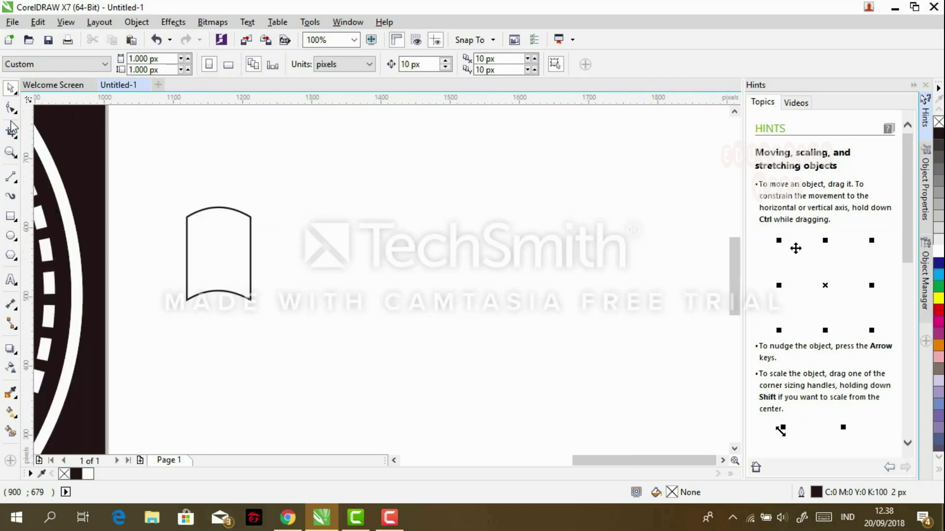
scroll(143, 200, "up", 1)
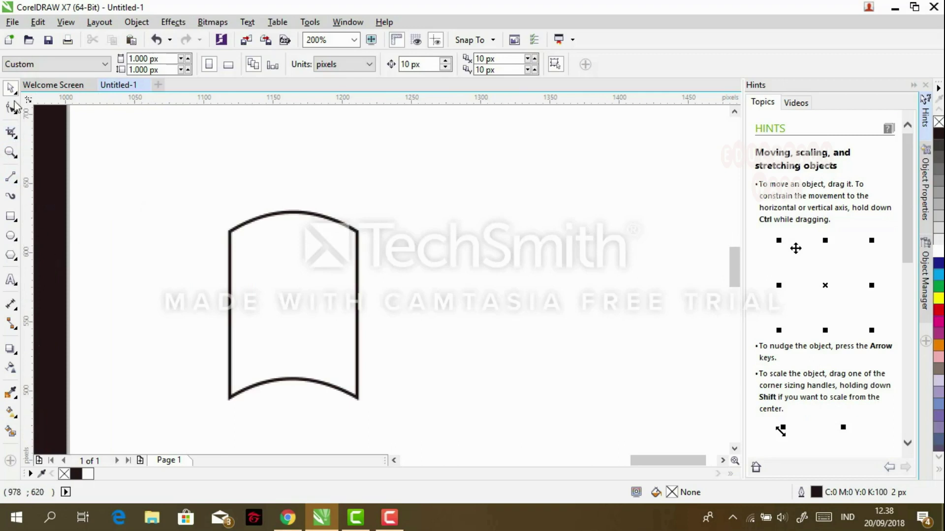
left_click(257, 308)
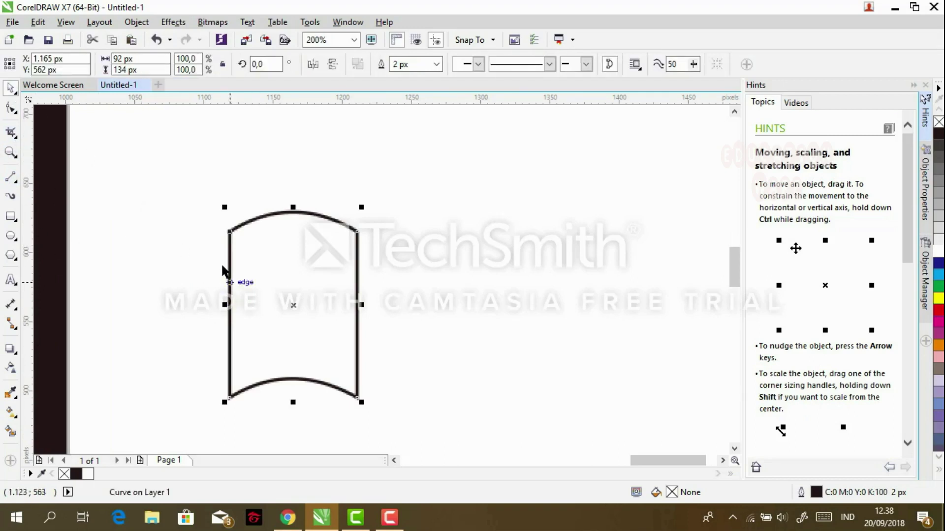
left_click(266, 308)
left_click_drag(225, 305, 222, 280)
left_click(520, 286)
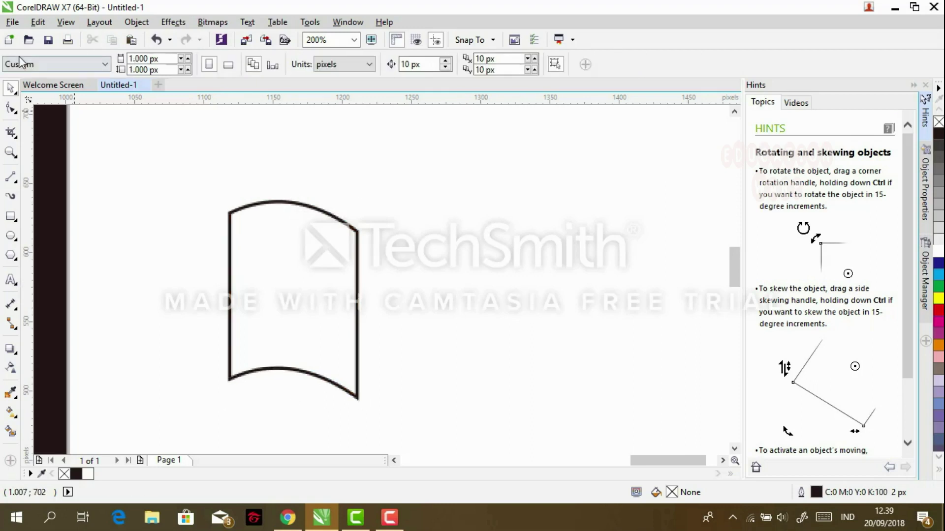
- Make a copy of the page skewed down at its left side to about 135 px high, and widen it leftward to about 102 px
left_click(285, 274)
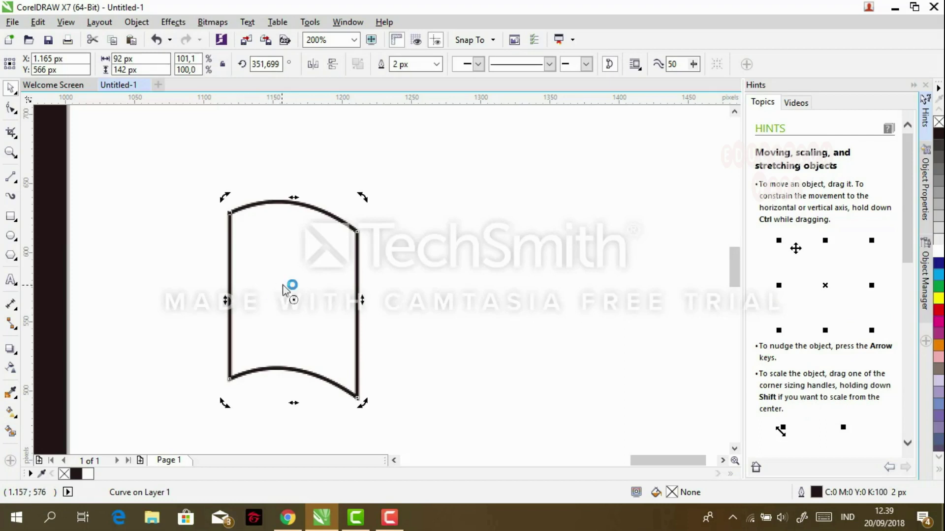
left_click(291, 288)
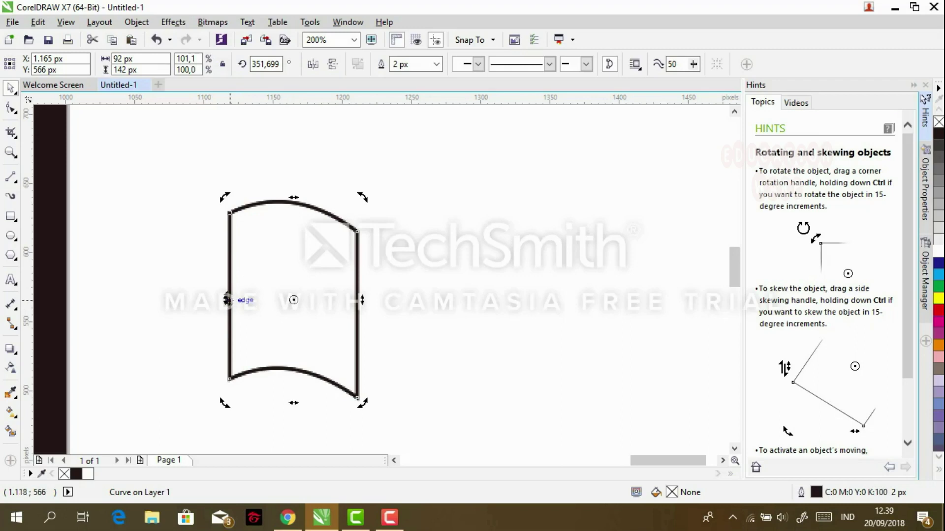
left_click_drag(227, 300, 226, 317)
left_click_drag(226, 315, 225, 319)
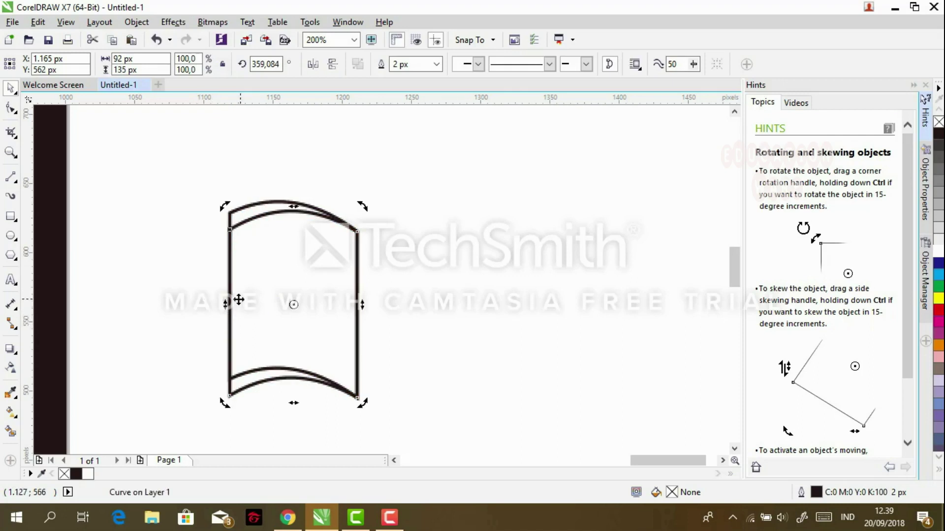
left_click(261, 302)
left_click_drag(228, 303, 210, 306)
left_click(199, 306)
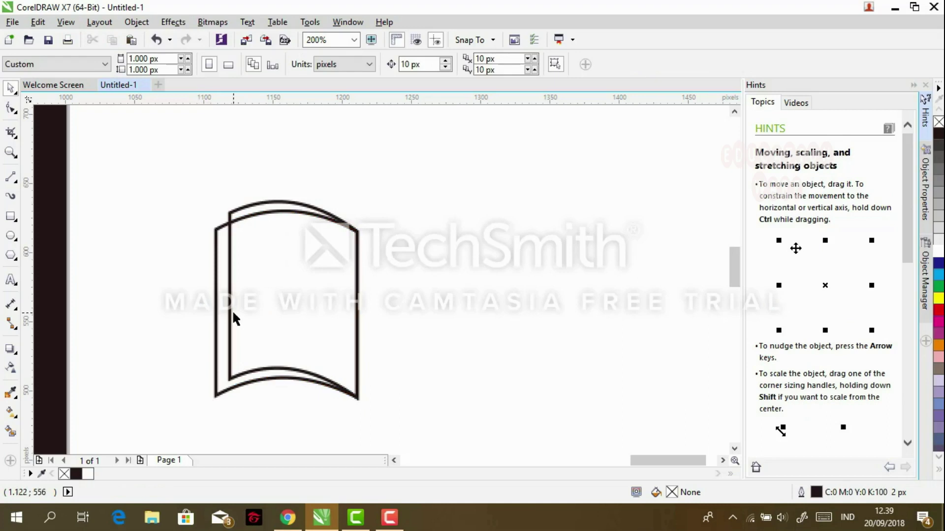
- Make a third page by copying the 102 px wide one with its left side skewed lower, and widen it leftward to about 113 px
left_click(231, 312)
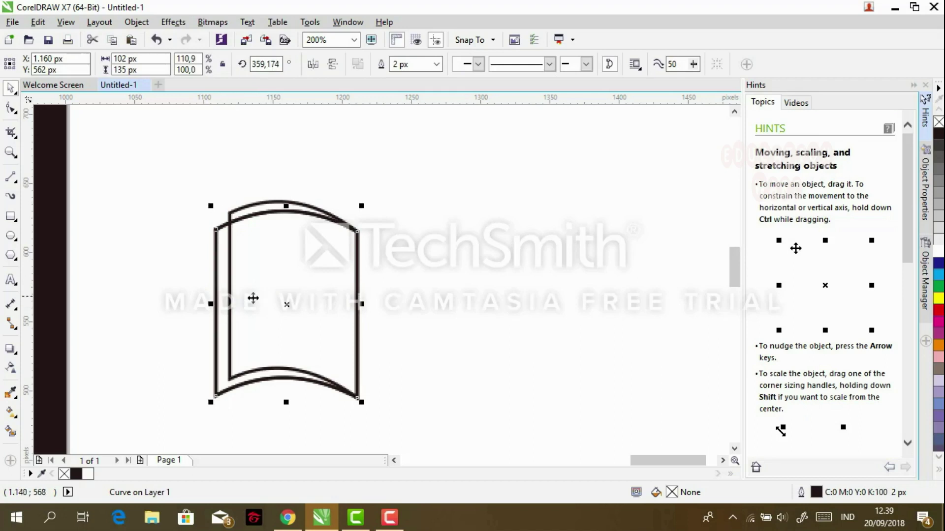
left_click(279, 286)
left_click_drag(211, 305, 206, 320)
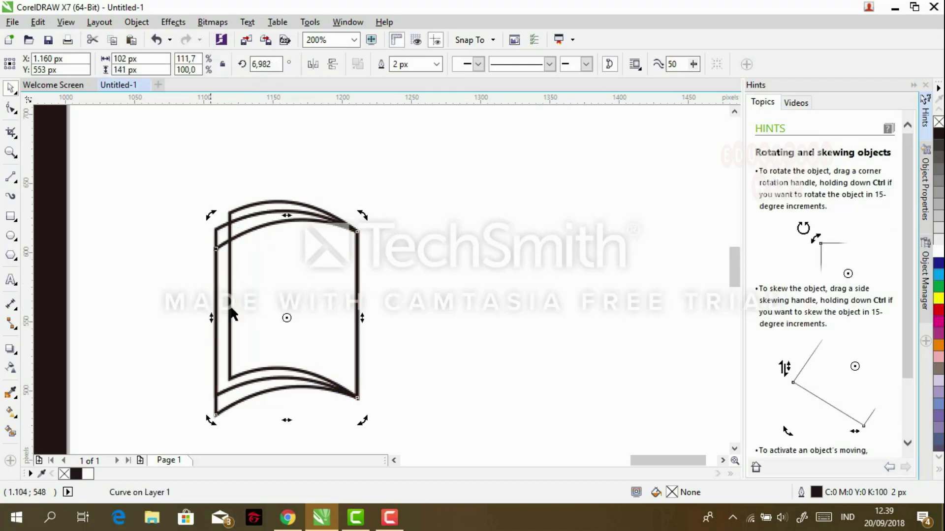
left_click(216, 314)
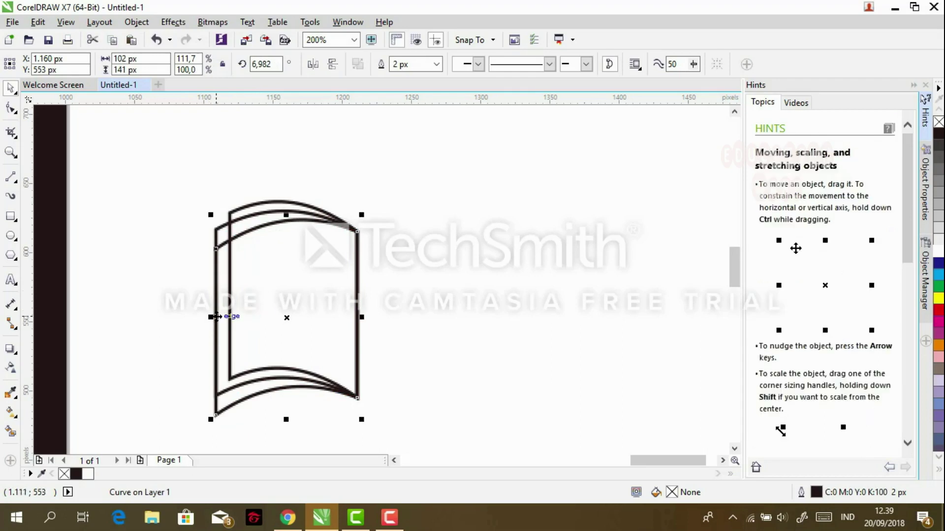
left_click_drag(212, 317, 197, 319)
left_click(424, 271)
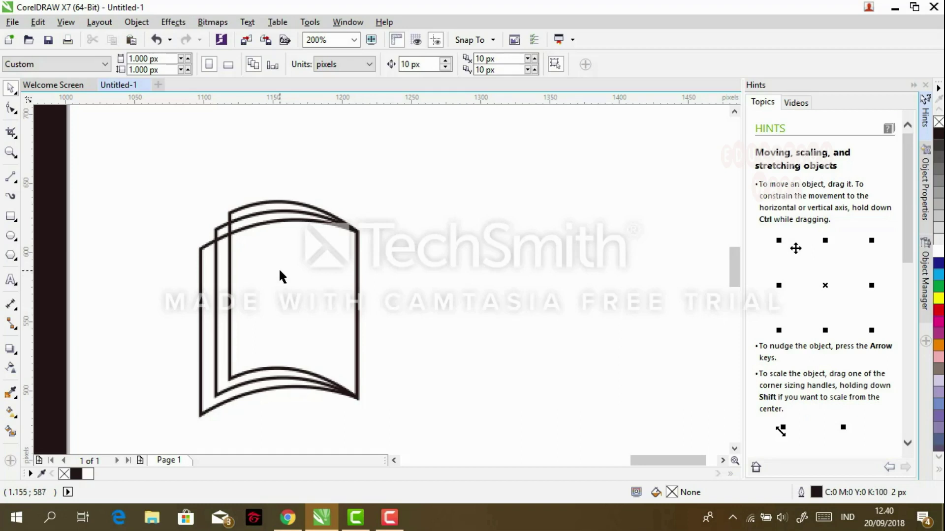
- Fill the rearmost, narrowest page with dark orange
left_click(269, 255)
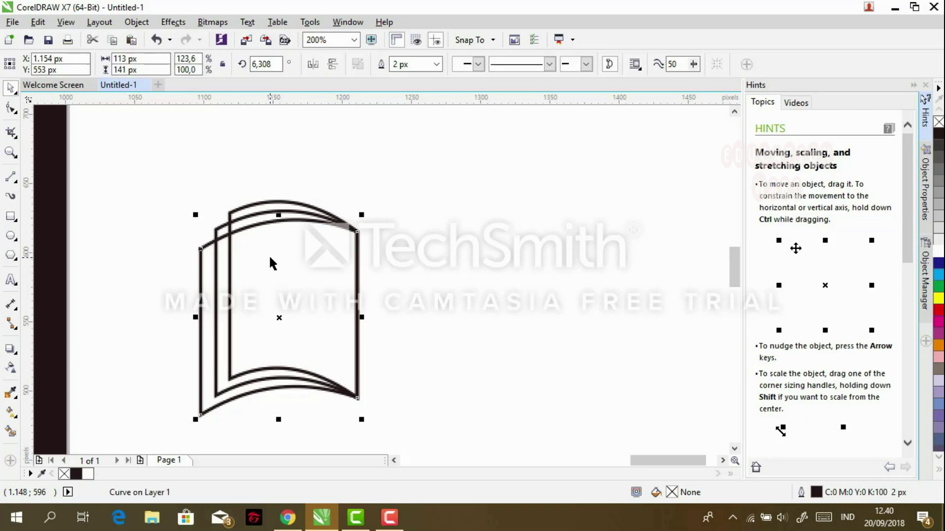
left_click(240, 161)
left_click(262, 206)
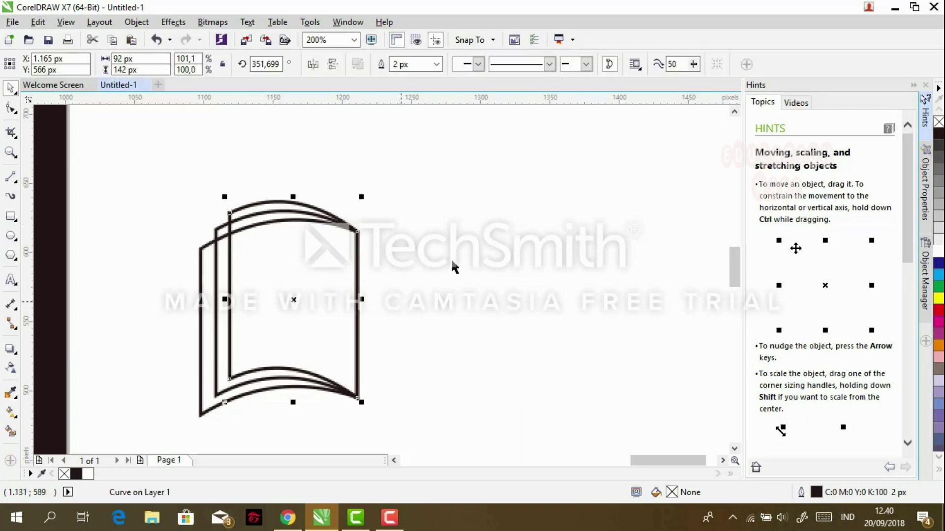
scroll(939, 285, "down", 10)
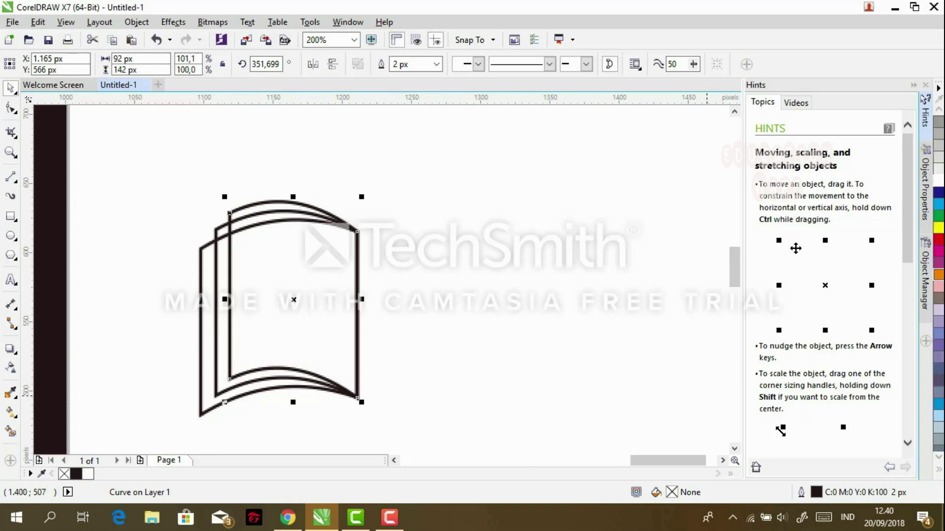
scroll(940, 305, "down", 5)
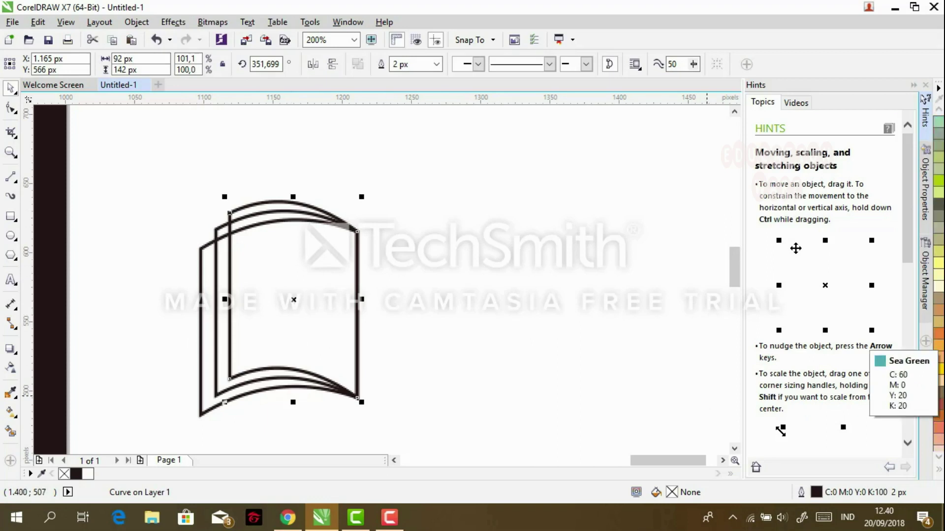
left_click(940, 306)
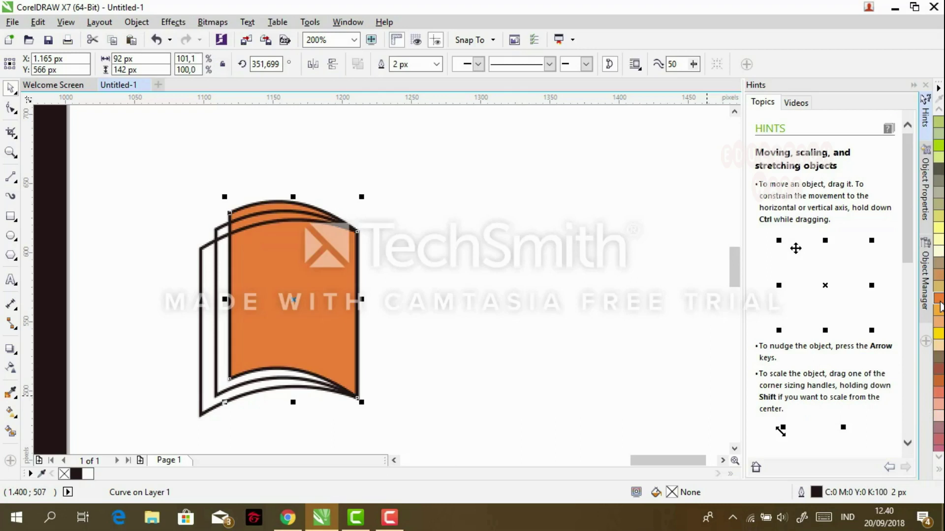
- Fill the middle page with light orange (C:0 M:40 Y:80 K:0) and the front page with dark orange
left_click(227, 234)
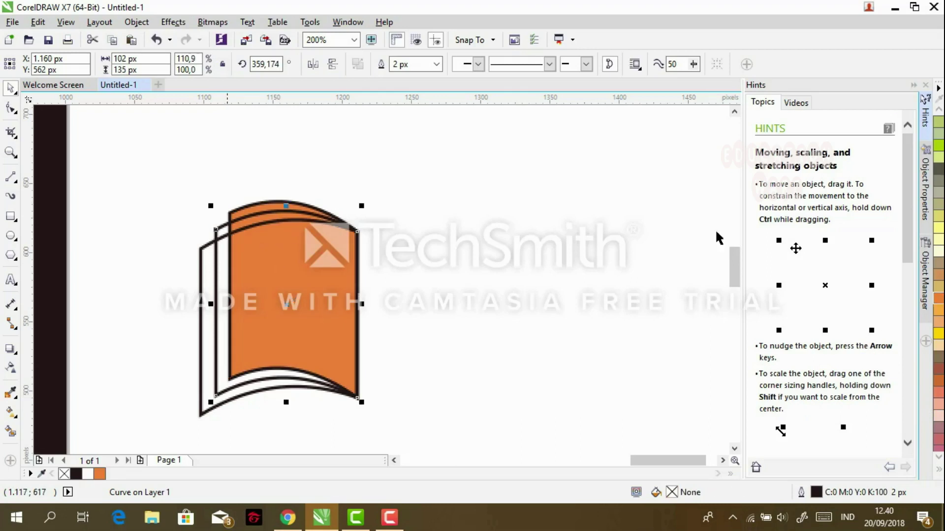
left_click(939, 318)
left_click(280, 270)
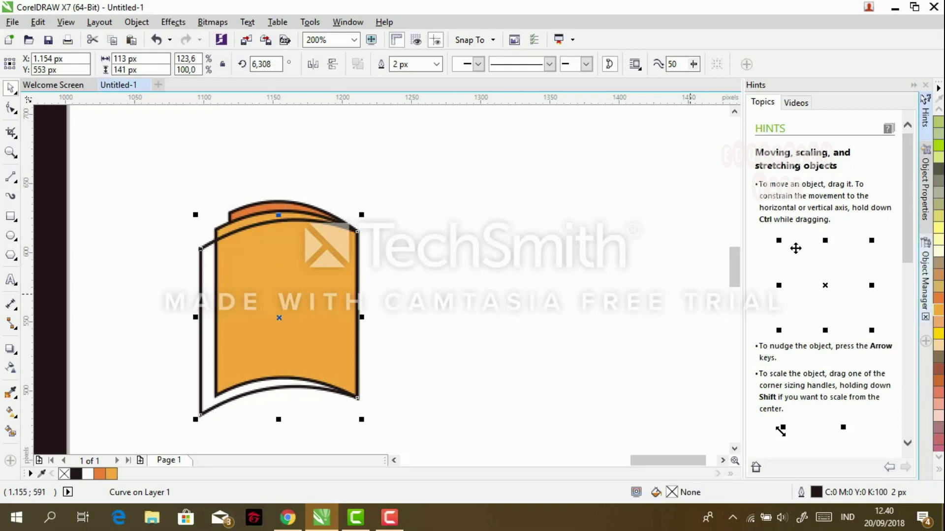
left_click(939, 305)
left_click(557, 205)
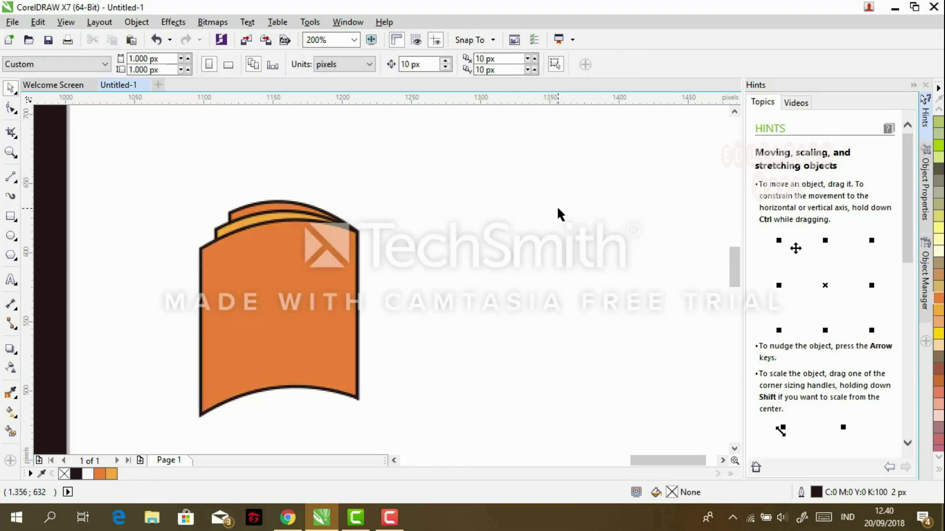
- Send the light orange middle page to the back of the page, and send the widest dark orange page behind it
left_click(227, 233)
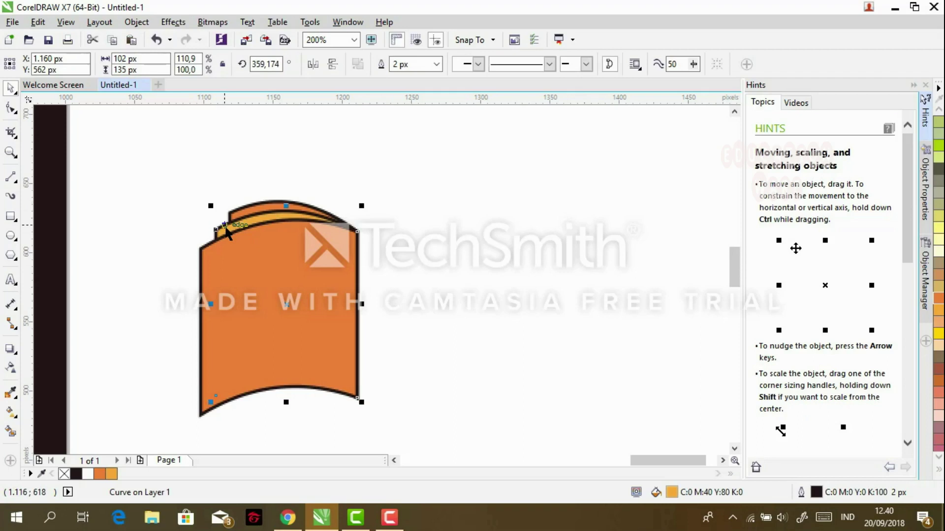
right_click(226, 228)
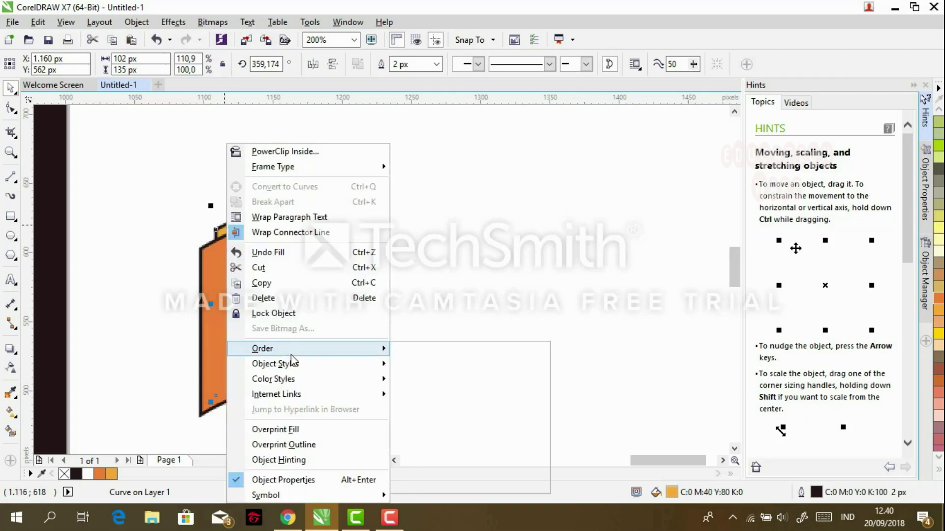
mouse_move(291, 352)
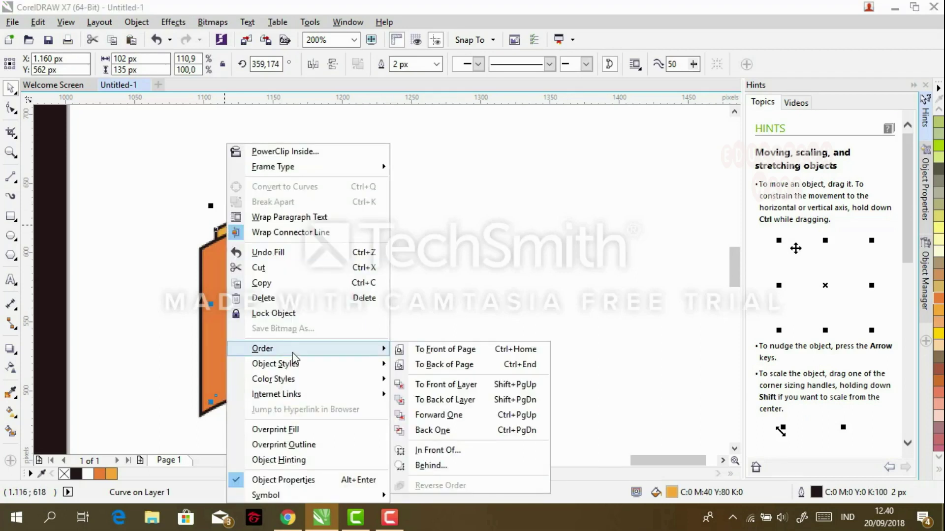
left_click(445, 366)
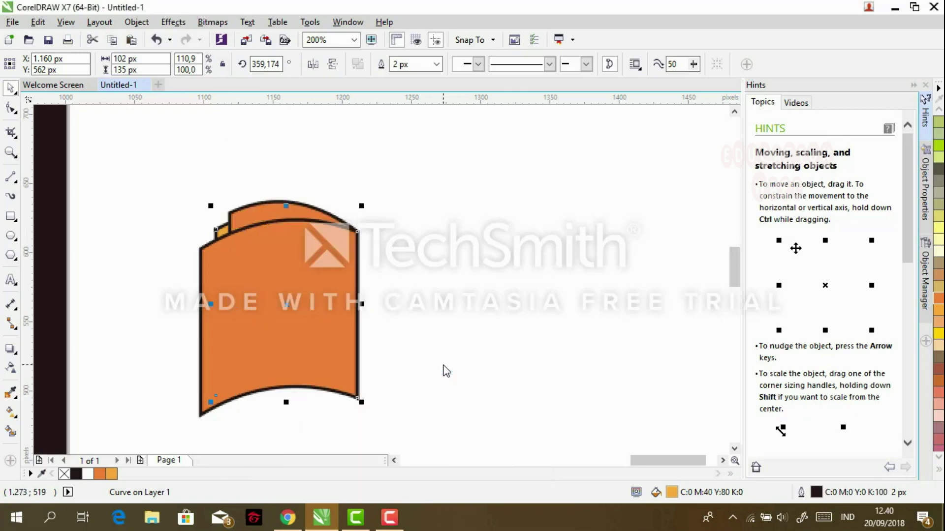
right_click(234, 298)
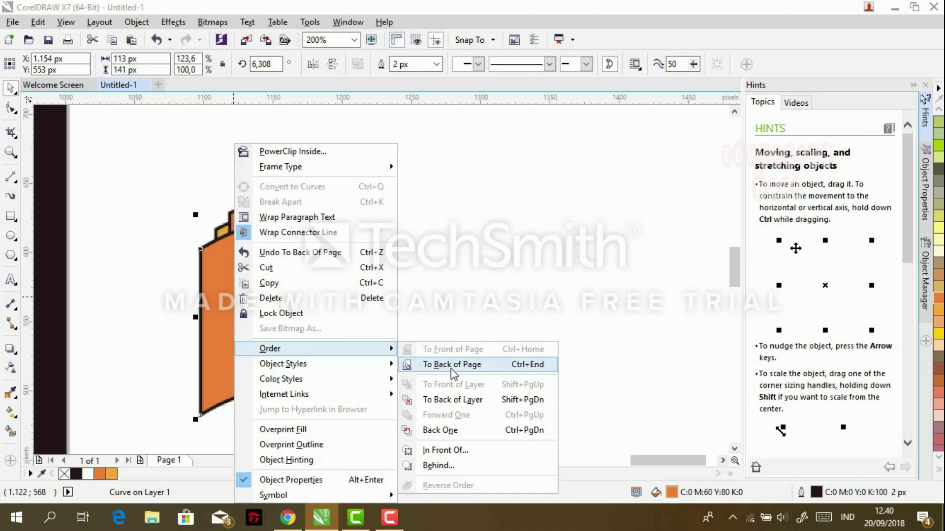
left_click(450, 365)
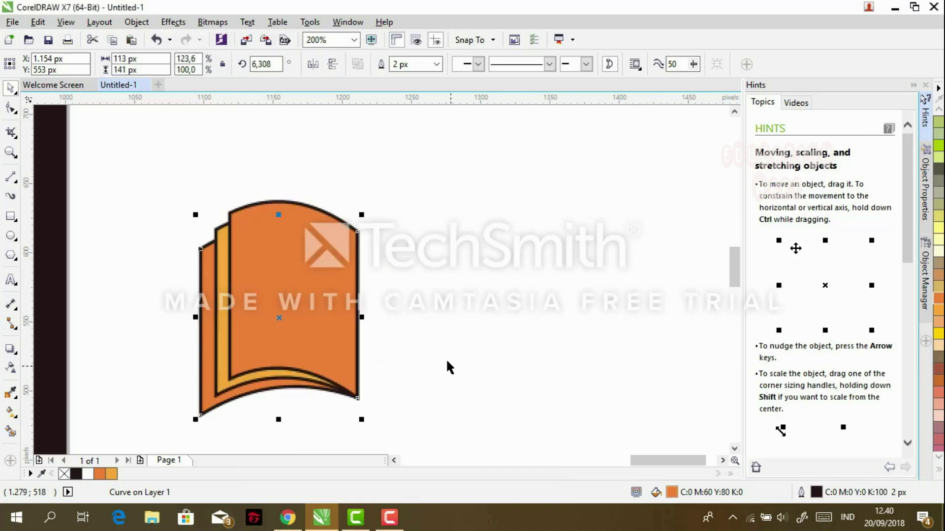
left_click(413, 268)
scroll(426, 282, "down", 2)
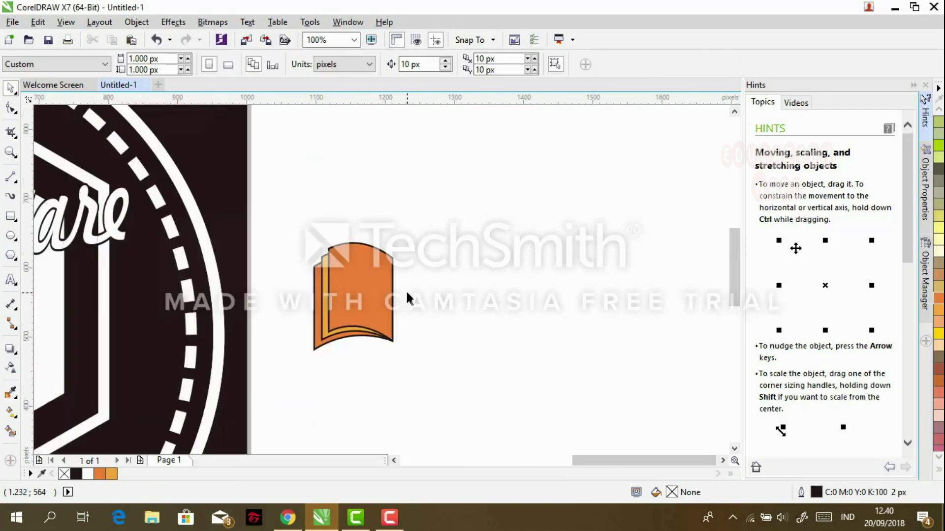
scroll(406, 296, "up", 2)
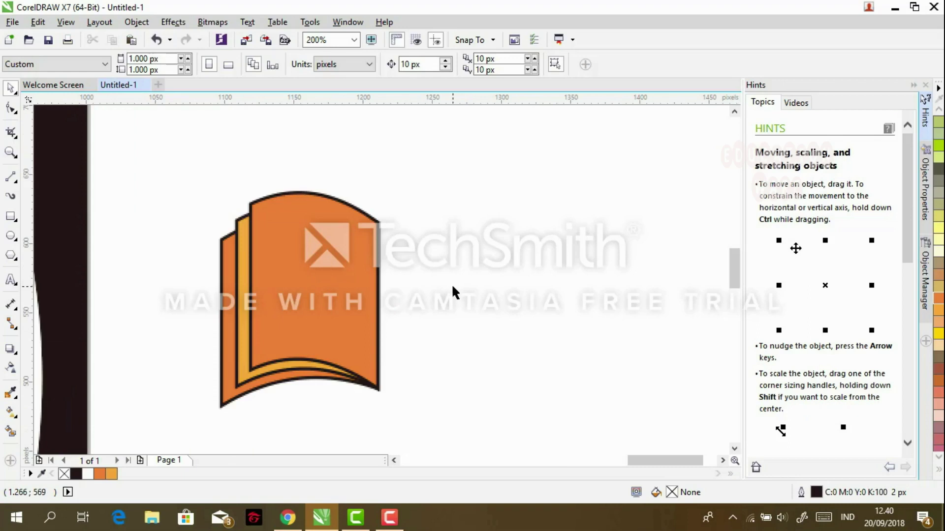
- Fill the narrowest front page with cyan (C:100 M:0 Y:0 K:0)
left_click(312, 264)
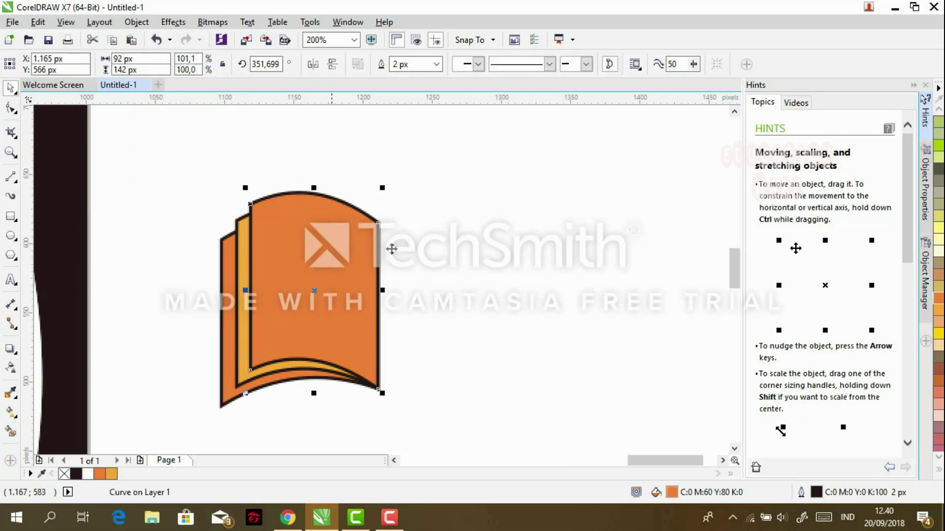
scroll(938, 217, "down", 2)
scroll(938, 216, "down", 1)
scroll(939, 222, "up", 4)
scroll(939, 222, "down", 2)
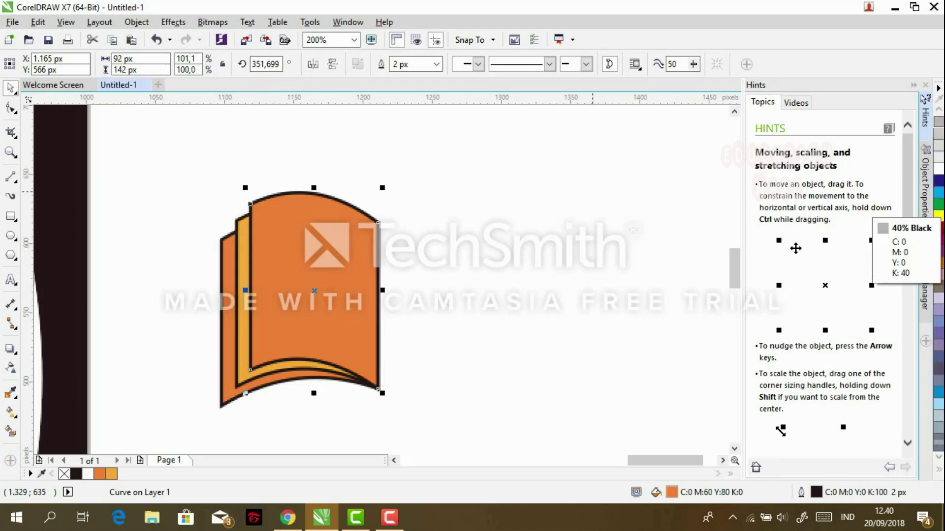
left_click(938, 169)
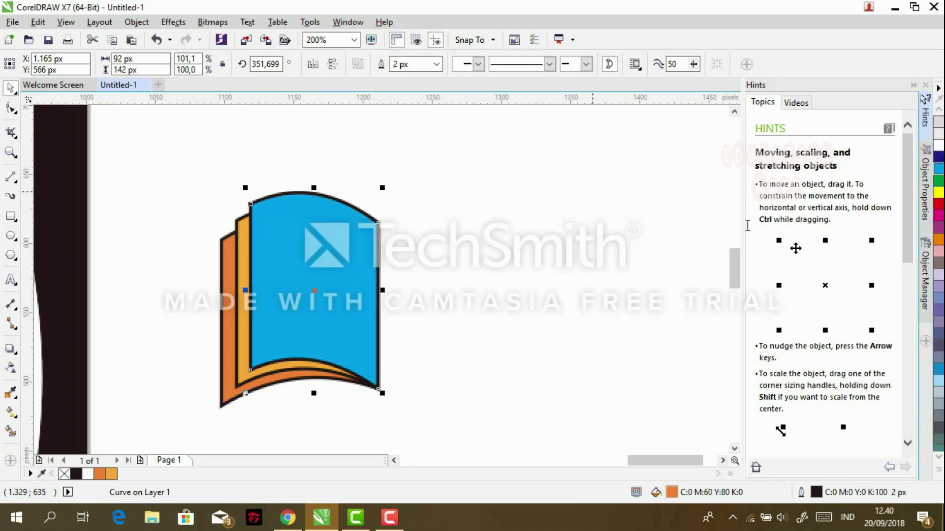
- Fill the middle page with green (C:100 M:0 Y:100 K:0) and the rear page with yellow (C:0 M:0 Y:100 K:0)
left_click(243, 273)
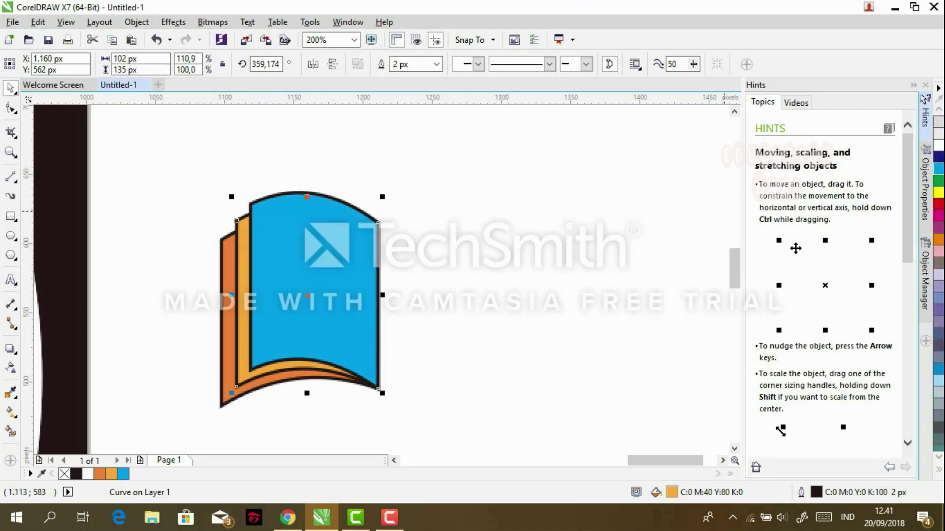
left_click(939, 181)
left_click(223, 350)
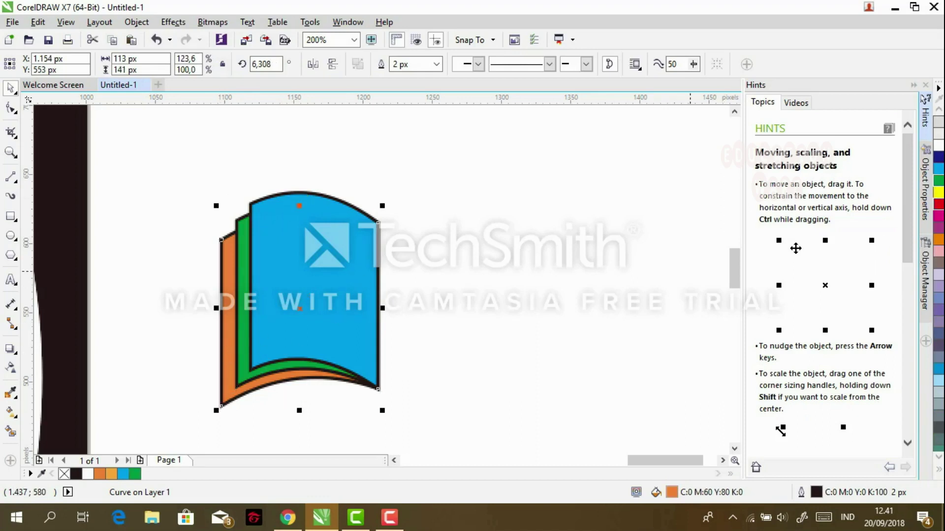
left_click(938, 193)
left_click(548, 261)
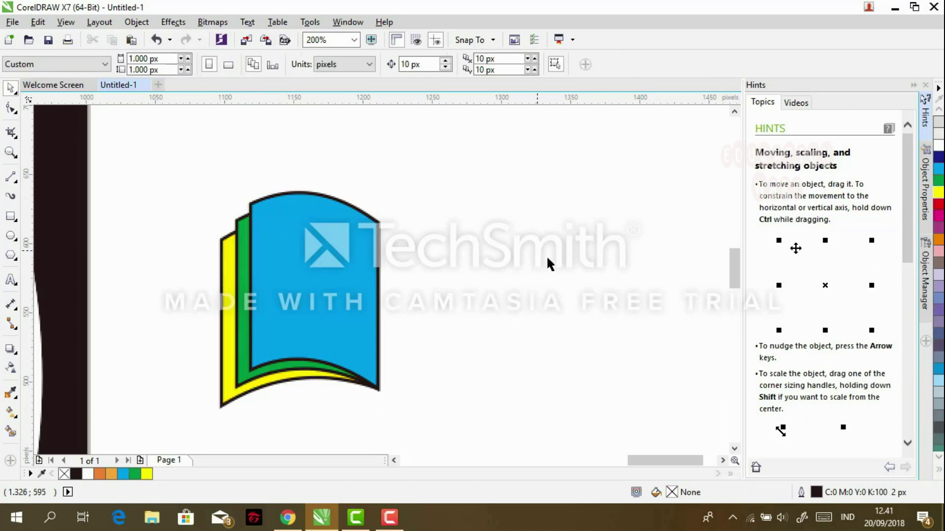
left_click(295, 258)
left_click(481, 231)
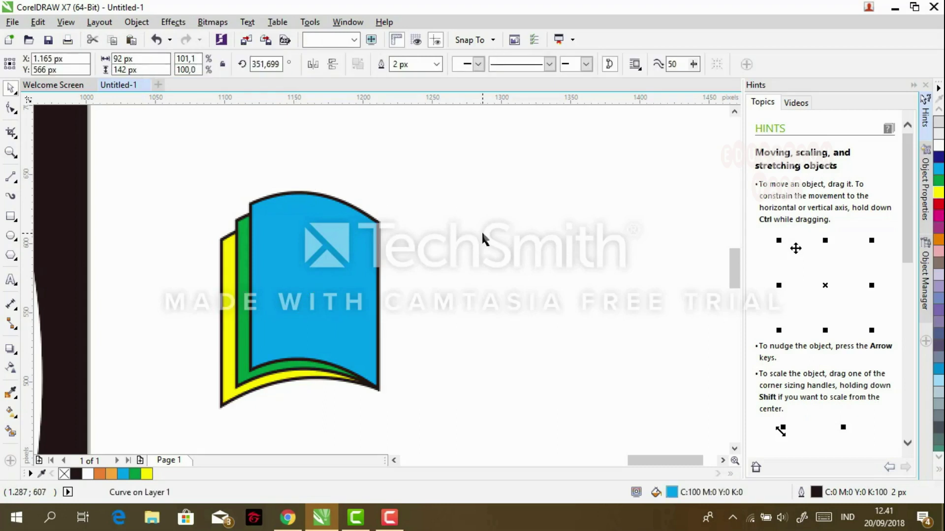
- Group the cyan, green and yellow pages into one object
left_click_drag(163, 166, 453, 421)
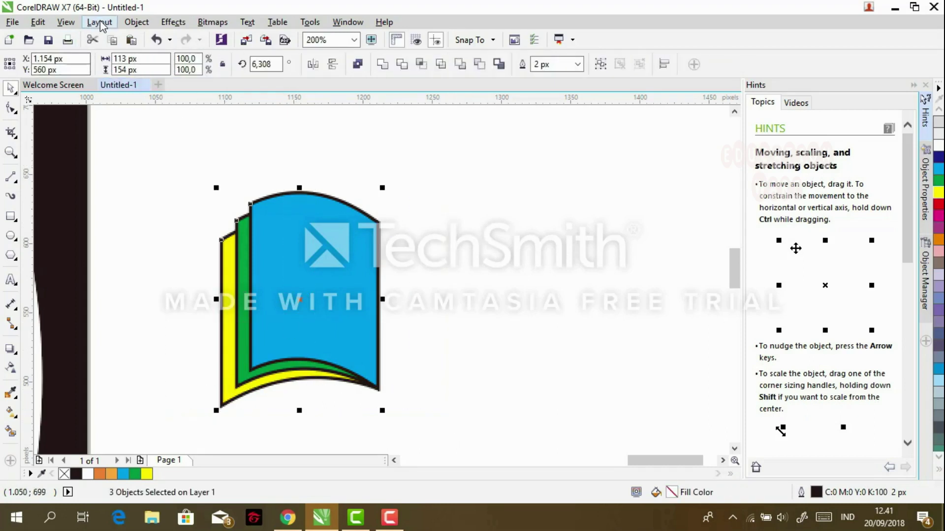
left_click(135, 23)
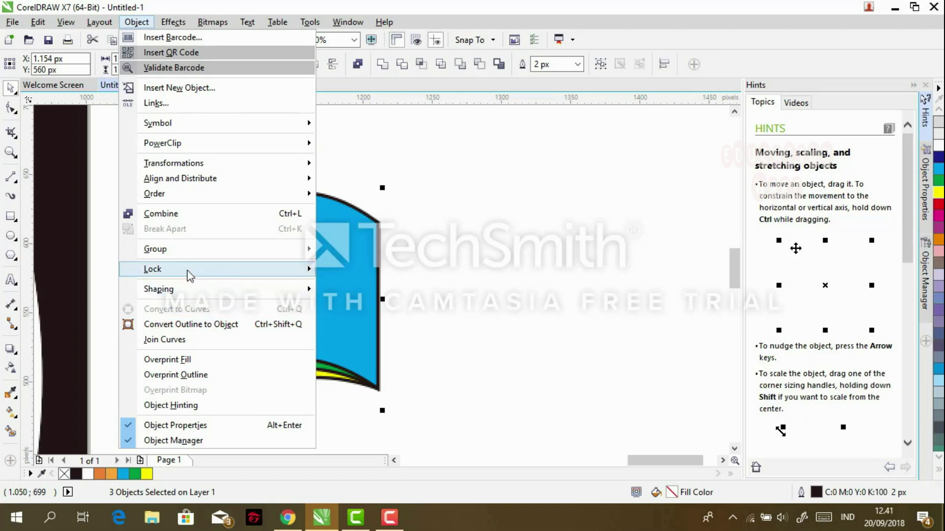
mouse_move(200, 249)
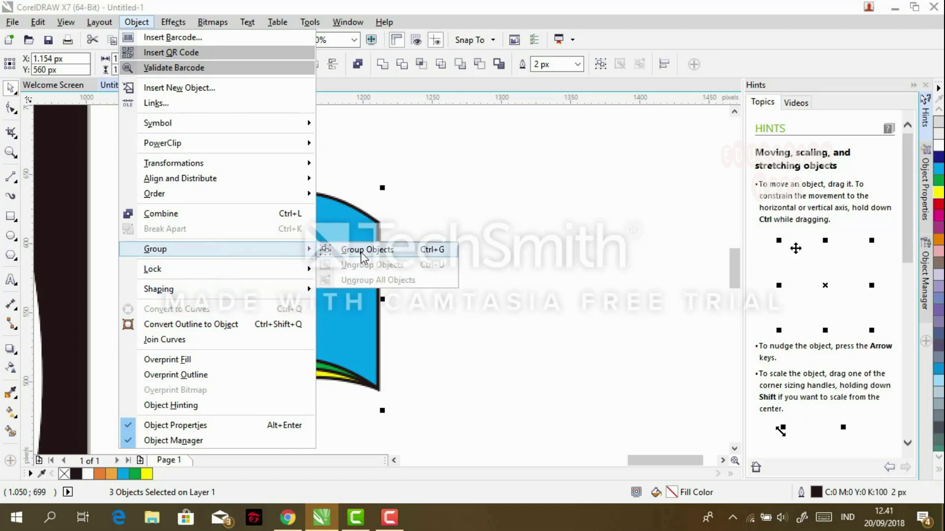
left_click(363, 251)
left_click(513, 254)
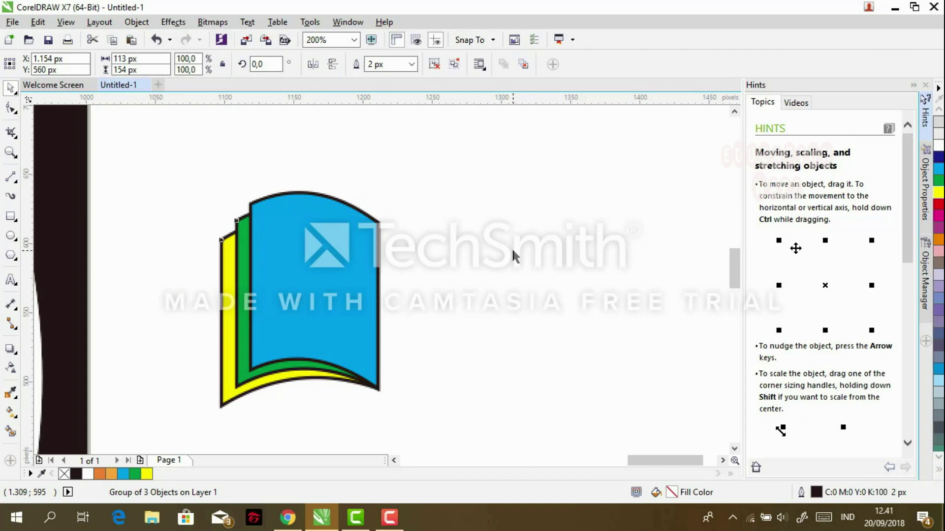
- Place a copy of the page group about 137 px to its right and mirror the copy horizontally
left_click(304, 268)
left_click_drag(305, 266, 494, 266)
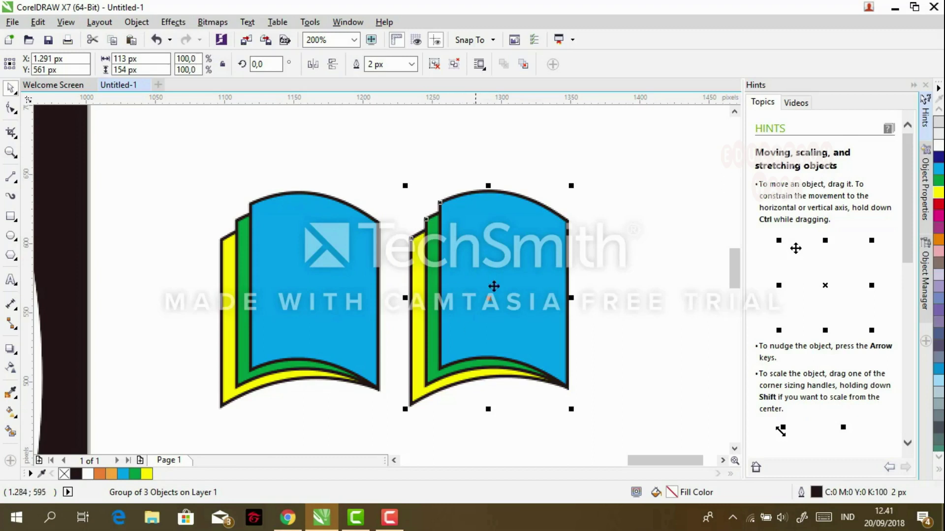
left_click(314, 65)
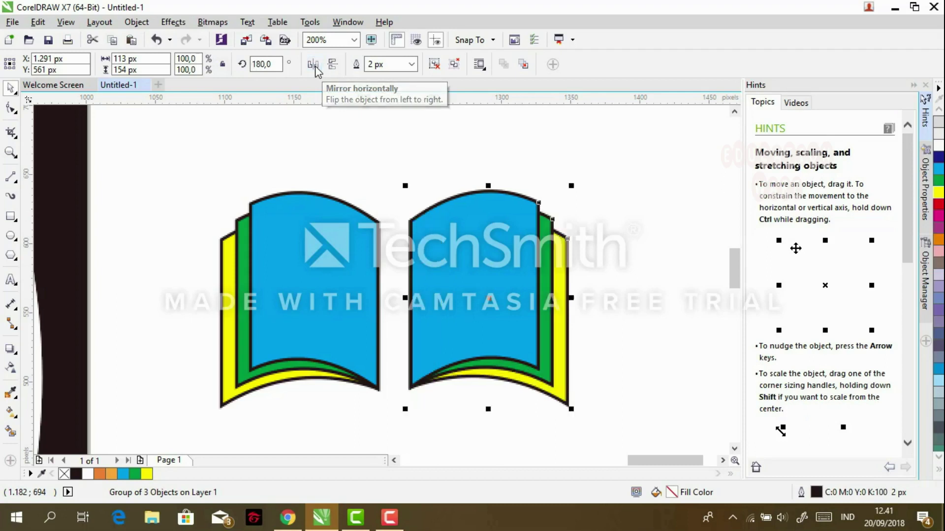
- Move the mirrored group left about 22 px so both halves meet at the spine of an open book
left_click(581, 249)
left_click_drag(477, 260, 448, 266)
left_click(620, 230)
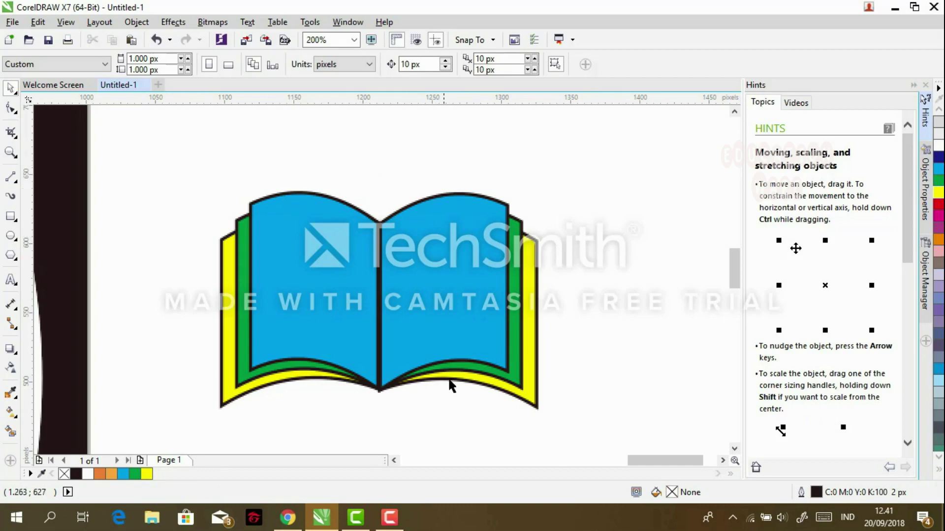
- Ungroup all objects in the book's right half
left_click(455, 259)
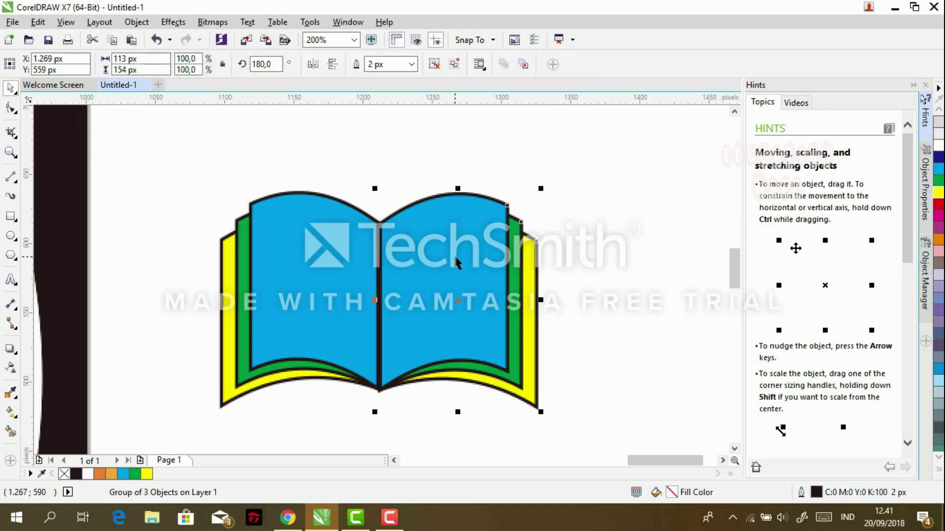
left_click(456, 64)
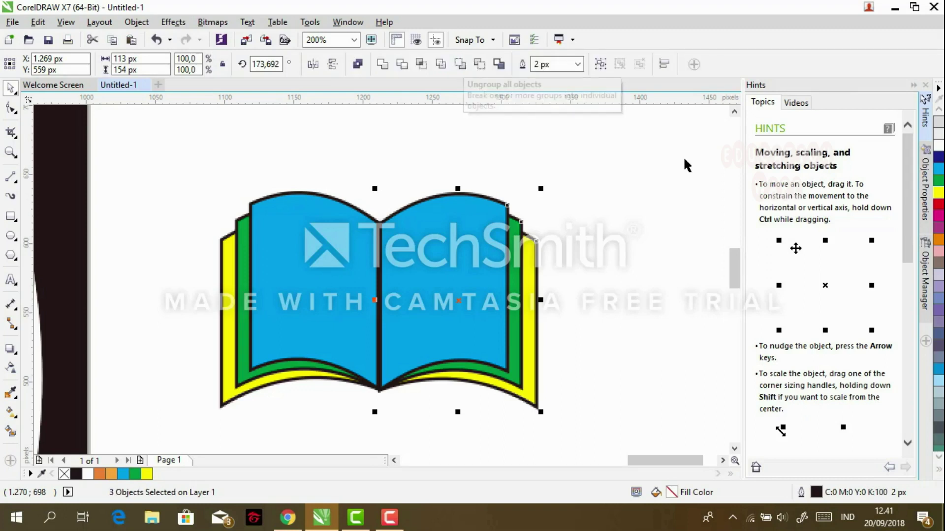
left_click(618, 184)
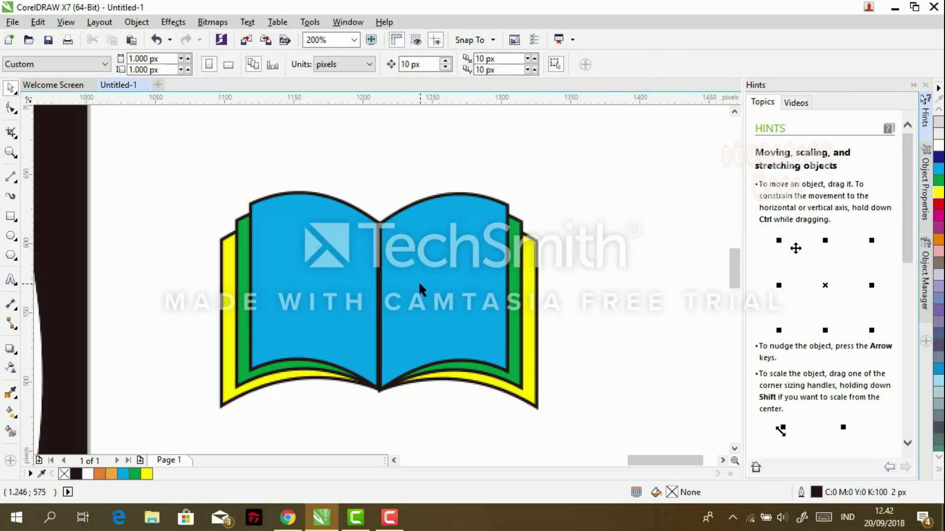
- Fill the right half's front page with magenta (C:0 M:100 Y:0 K:0)
left_click(446, 253)
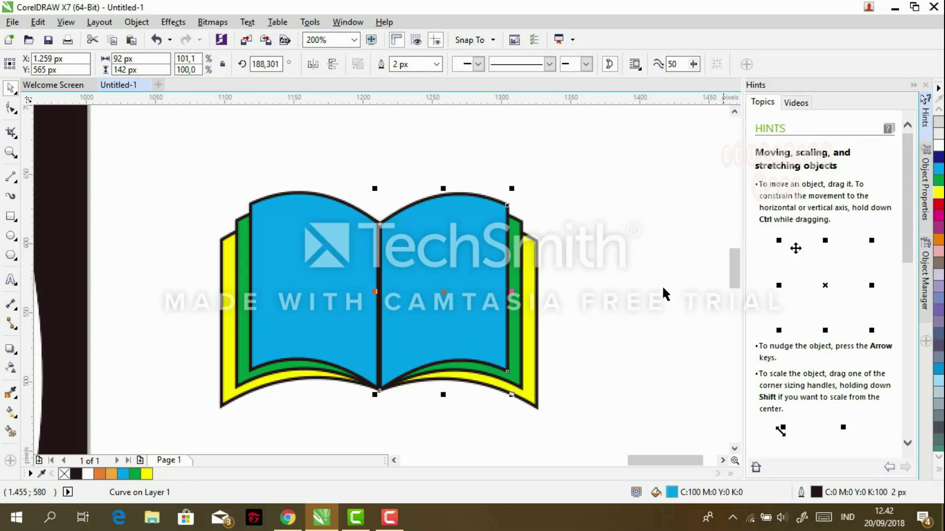
scroll(940, 246, "down", 5)
scroll(939, 255, "up", 5)
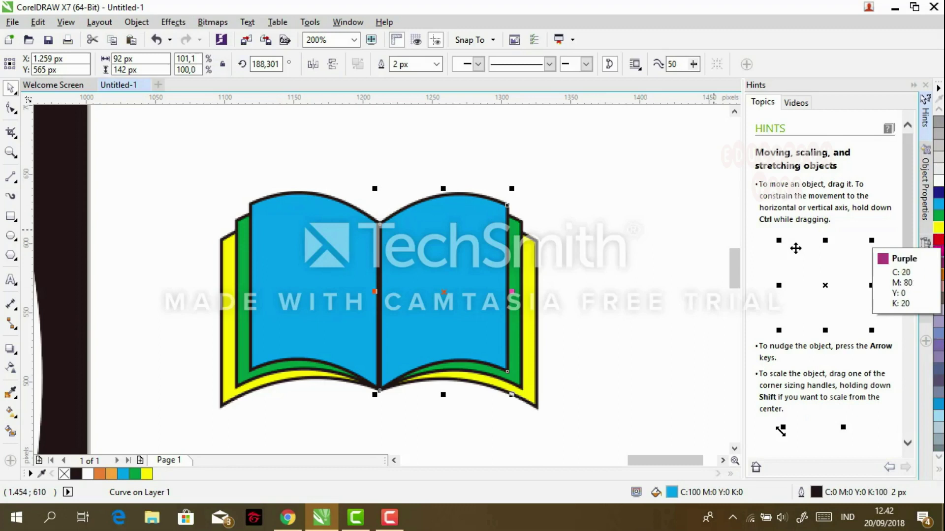
left_click(938, 251)
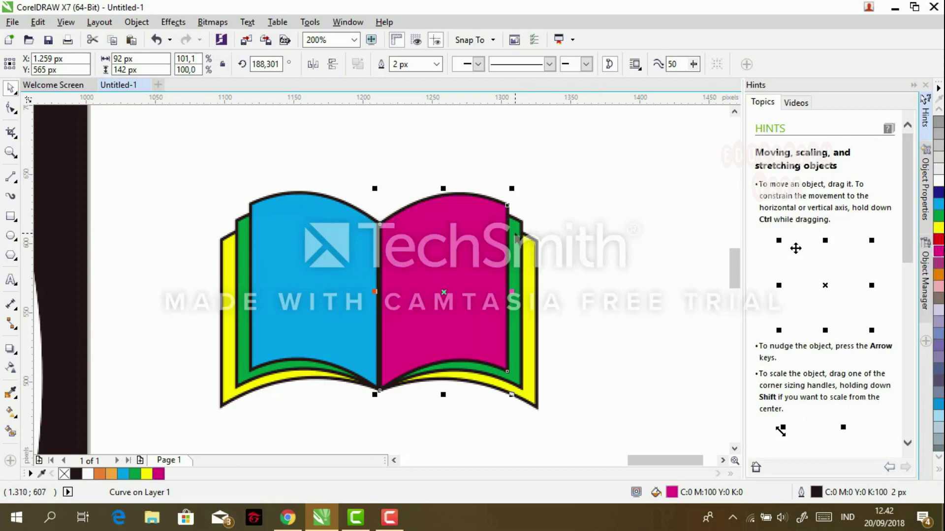
- Fill the right half's middle page with red and its rear page with orange (C:0 M:60 Y:100 K:0)
left_click(516, 235)
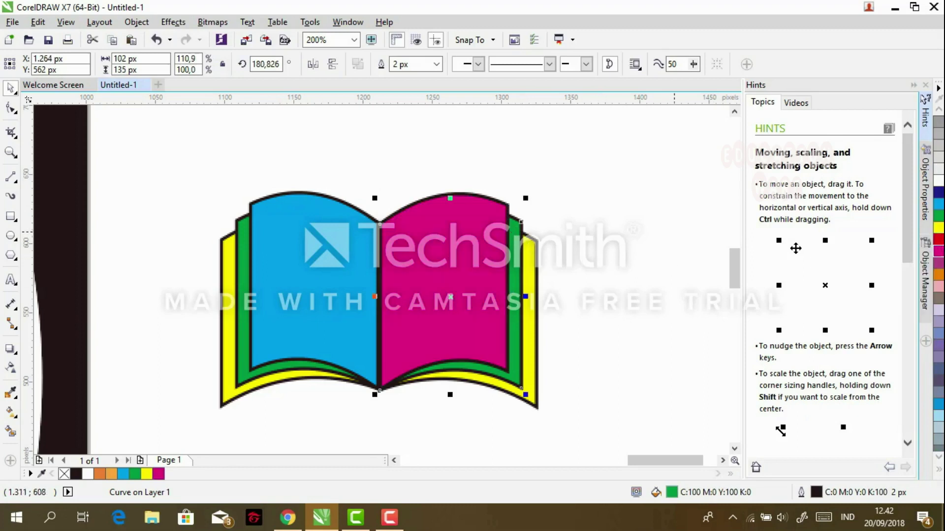
left_click(938, 240)
left_click(534, 264)
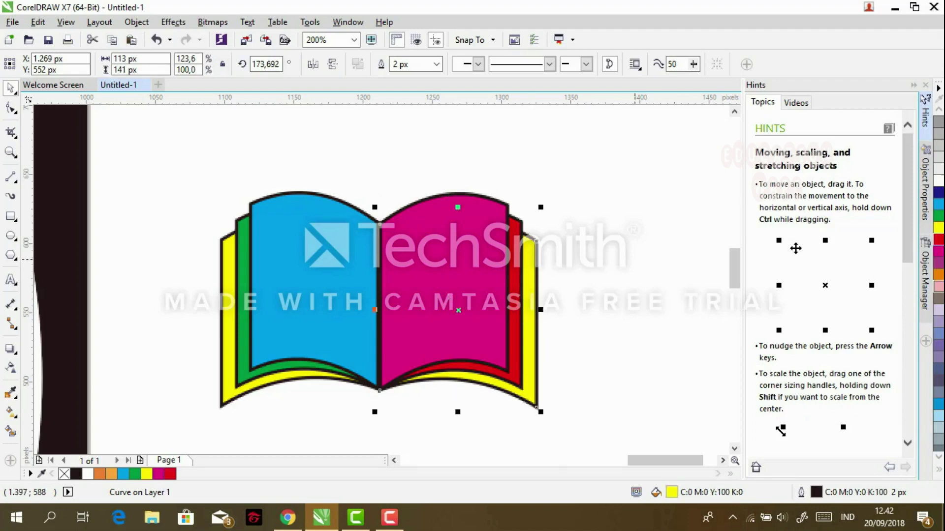
left_click(939, 274)
left_click(613, 244)
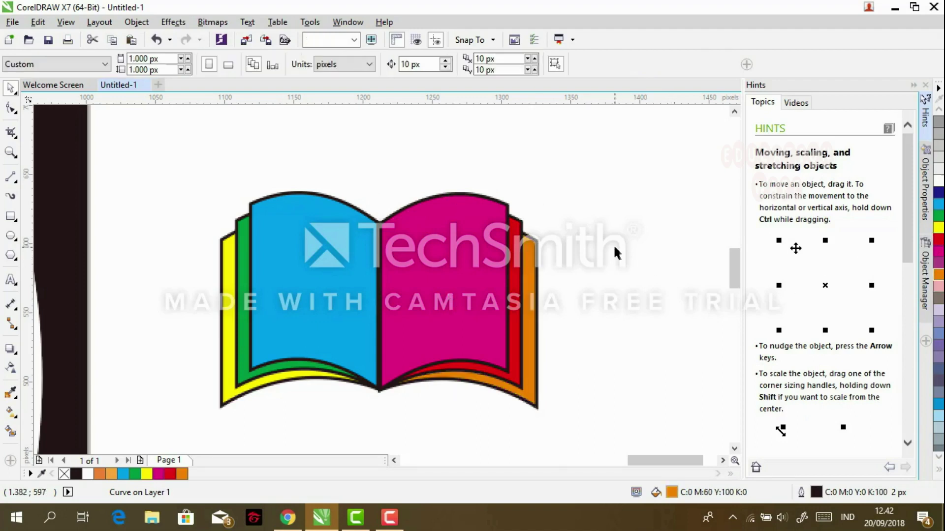
- Set the outline width of the entire book to 10 px
scroll(614, 244, "down", 2)
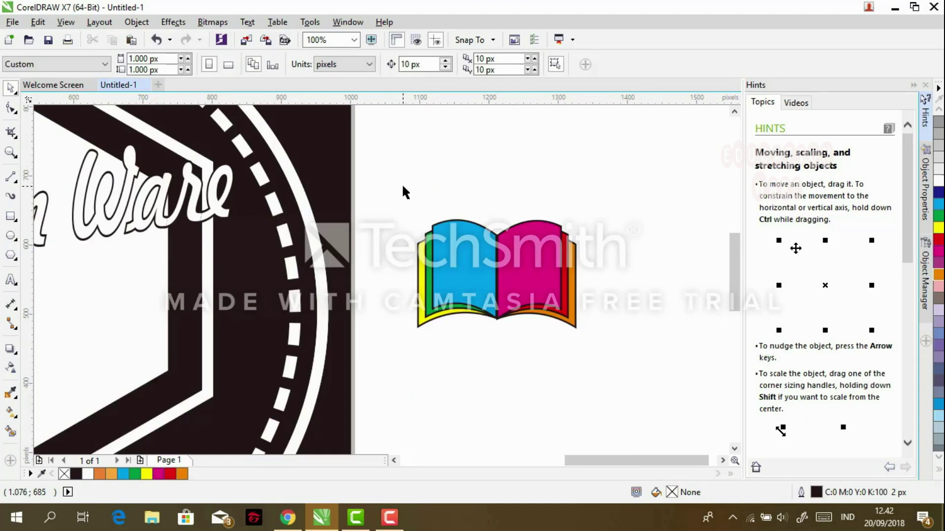
left_click_drag(395, 196, 621, 363)
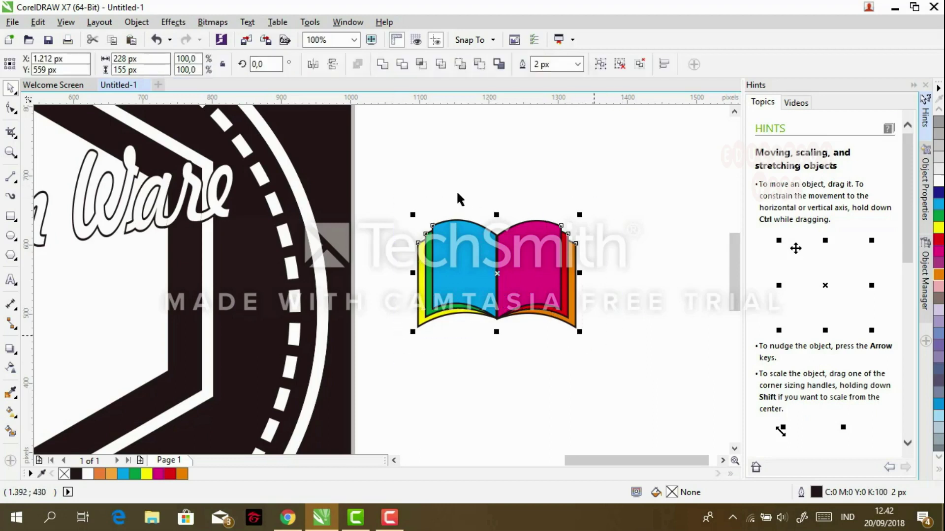
left_click(577, 64)
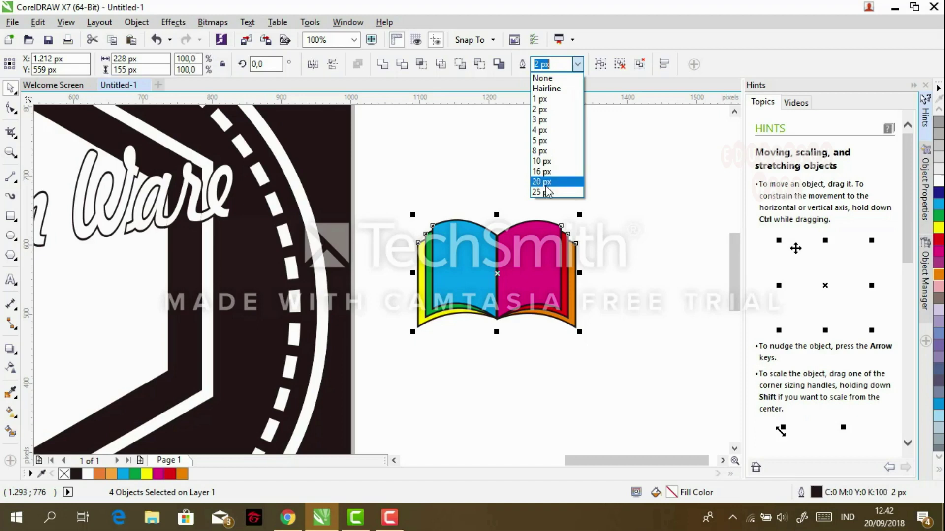
left_click(550, 162)
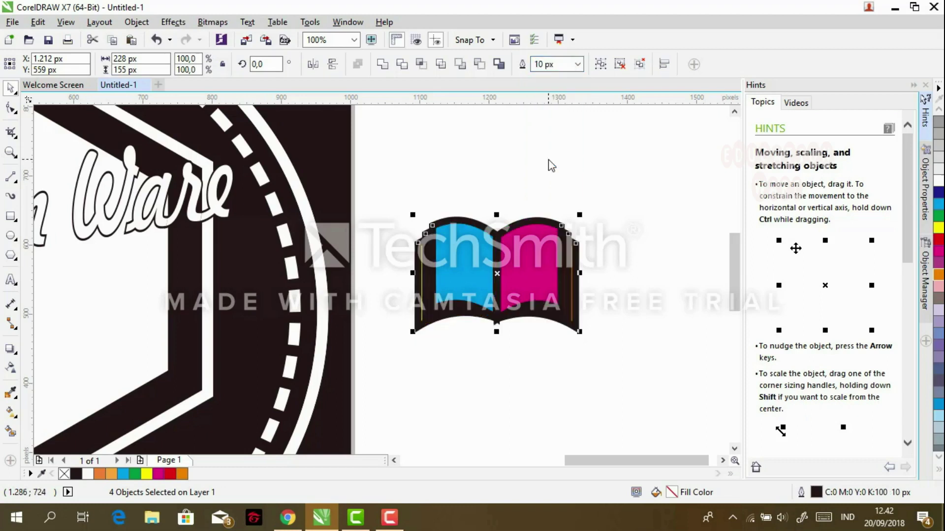
- Reduce the outline width of the entire book to 7 px
left_click(577, 64)
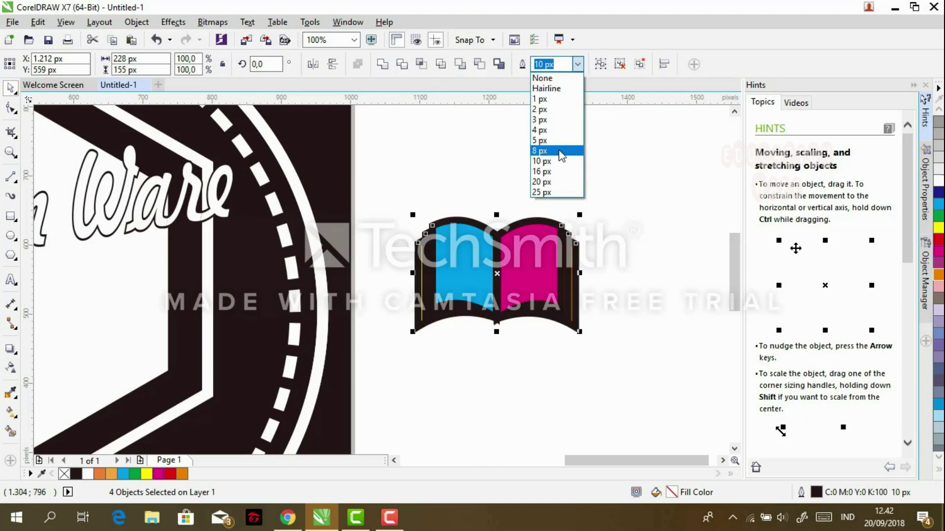
left_click(544, 152)
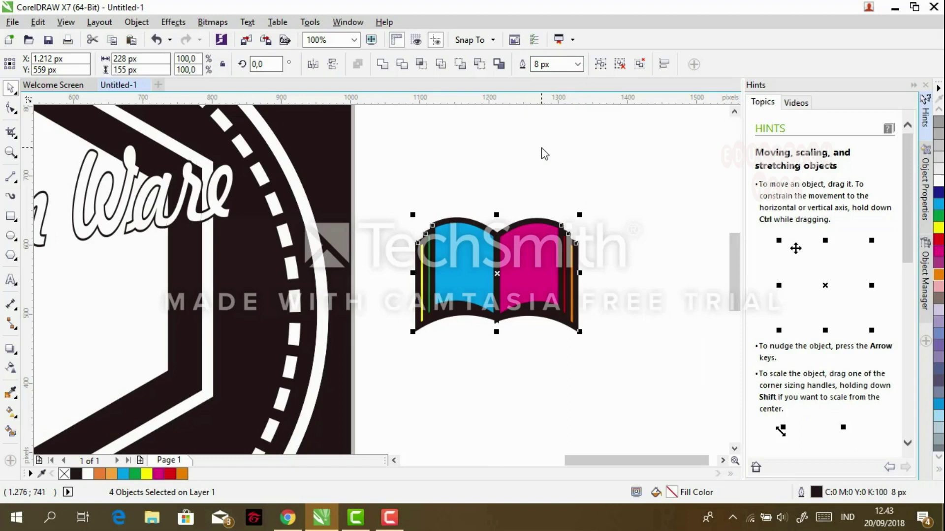
left_click(578, 64)
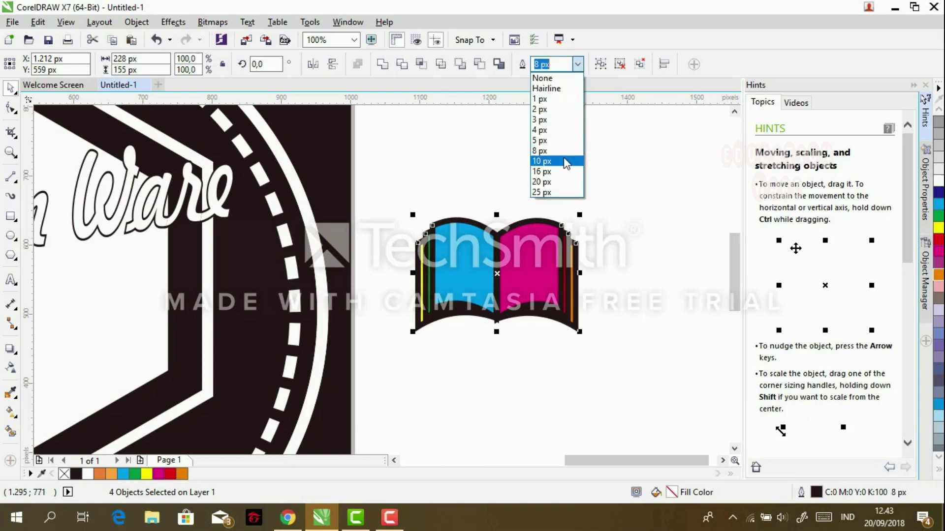
left_click(561, 64)
key("BackSpace")
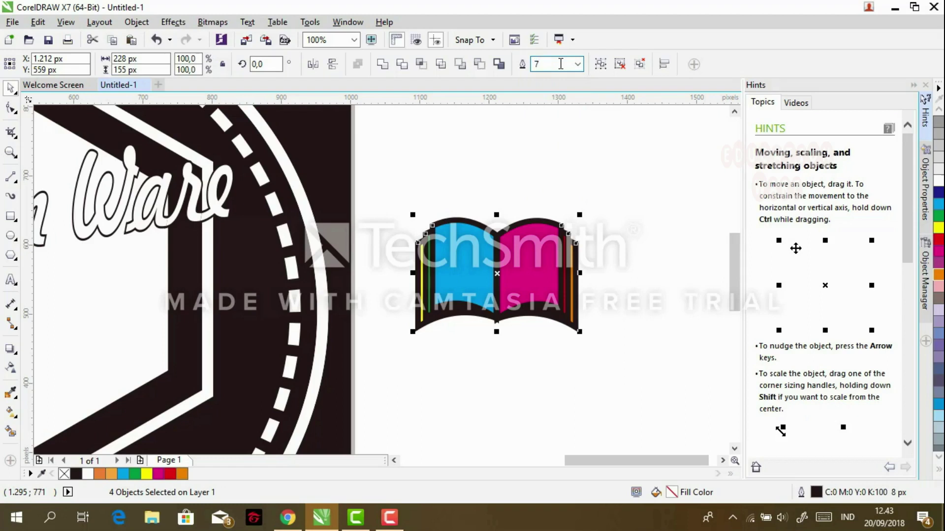
type("7")
left_click(583, 143)
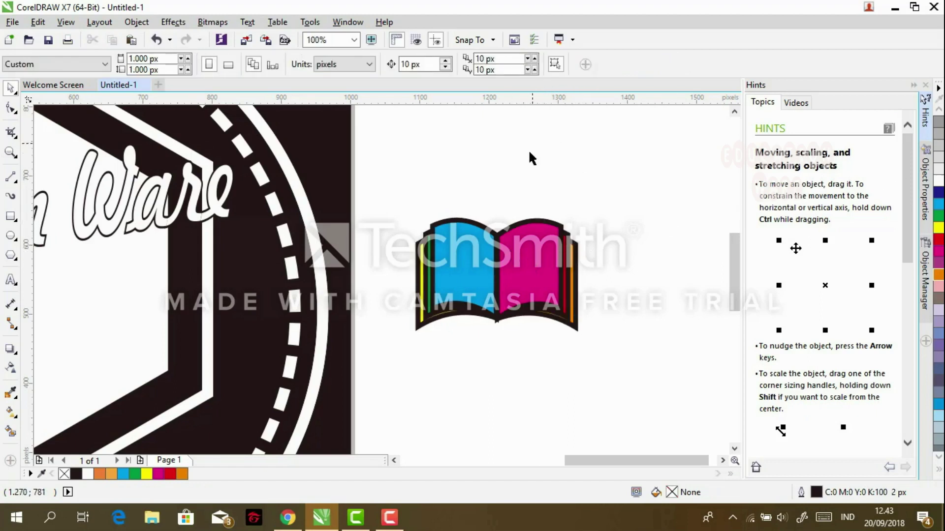
- Select the whole book and change its outline color to white (C:0 M:0 Y:0 K:0)
left_click(482, 262)
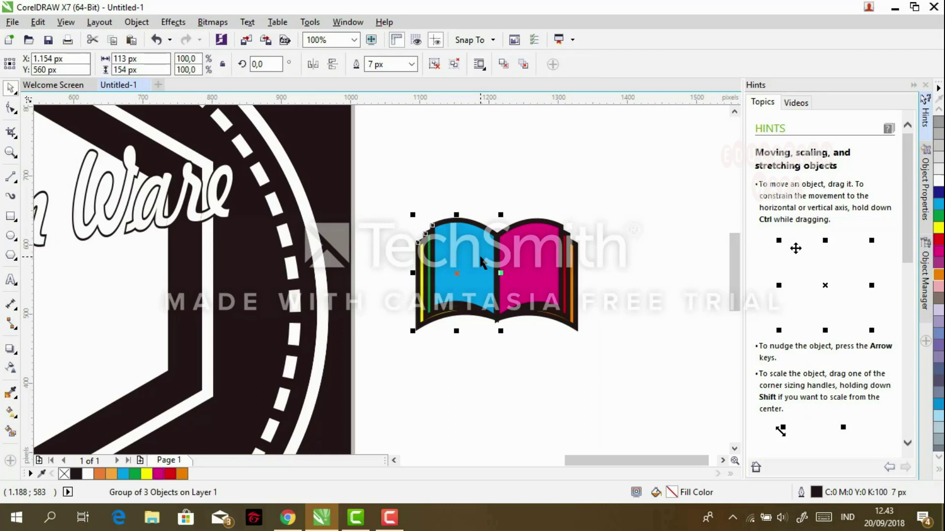
left_click(391, 182)
left_click_drag(389, 181, 619, 355)
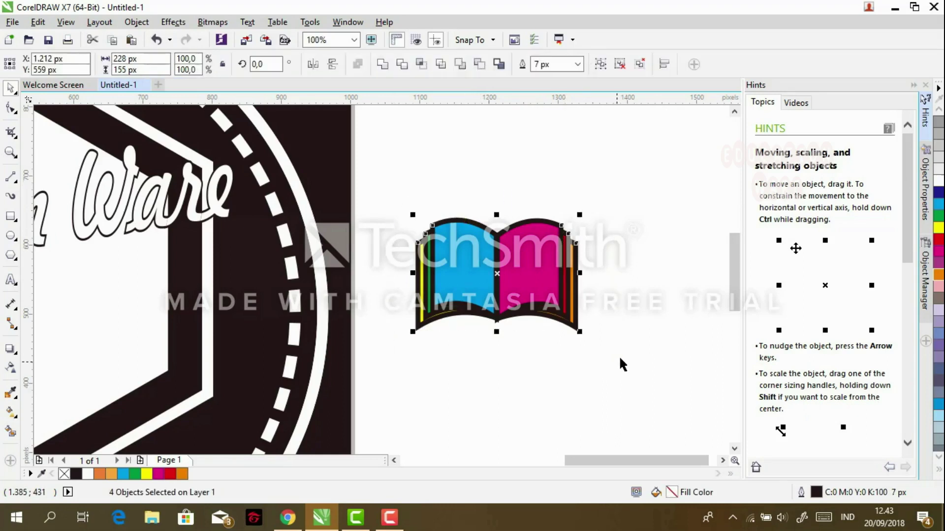
right_click(940, 181)
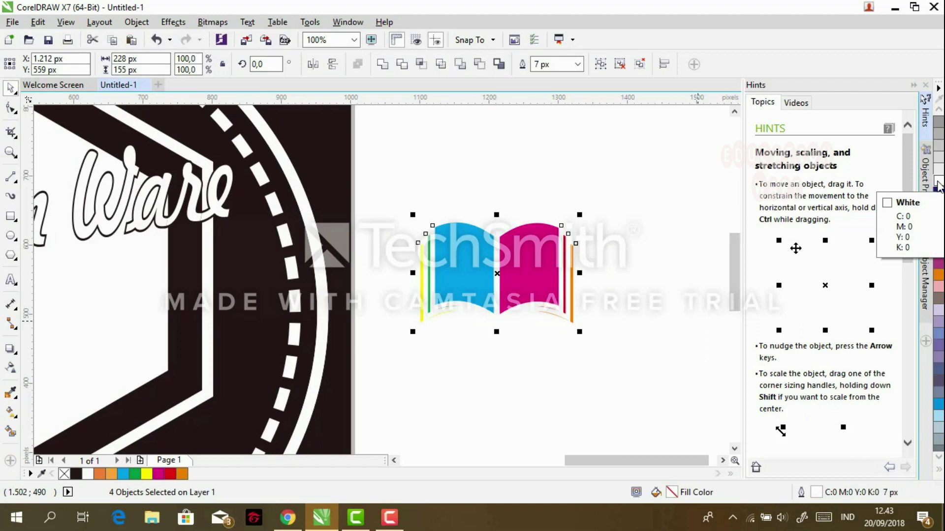
left_click(653, 171)
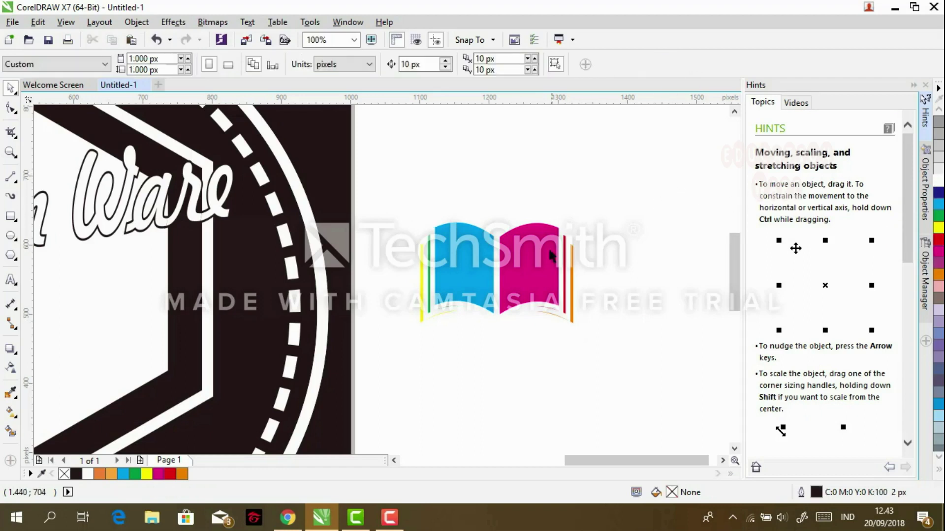
- Select both halves of the book and group them into a single object
left_click(495, 255)
left_click(369, 215)
left_click_drag(693, 435, 413, 206)
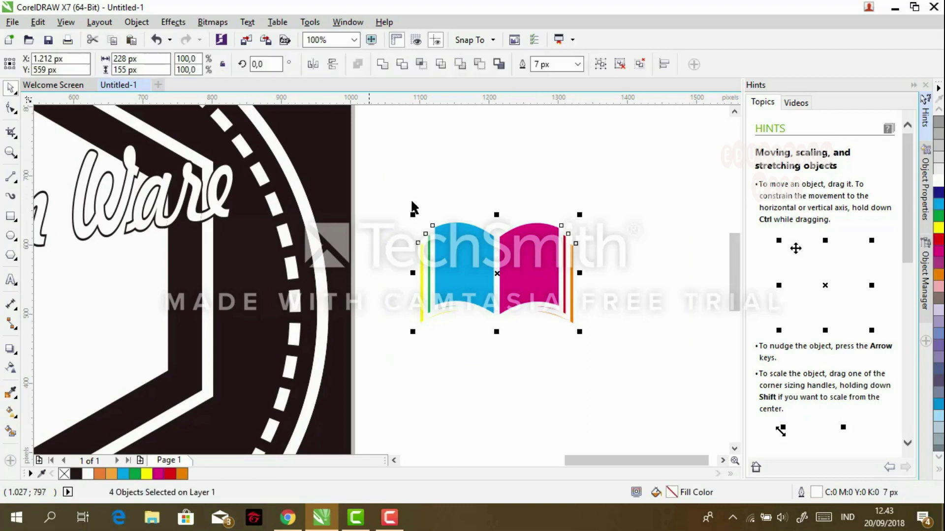
right_click(485, 260)
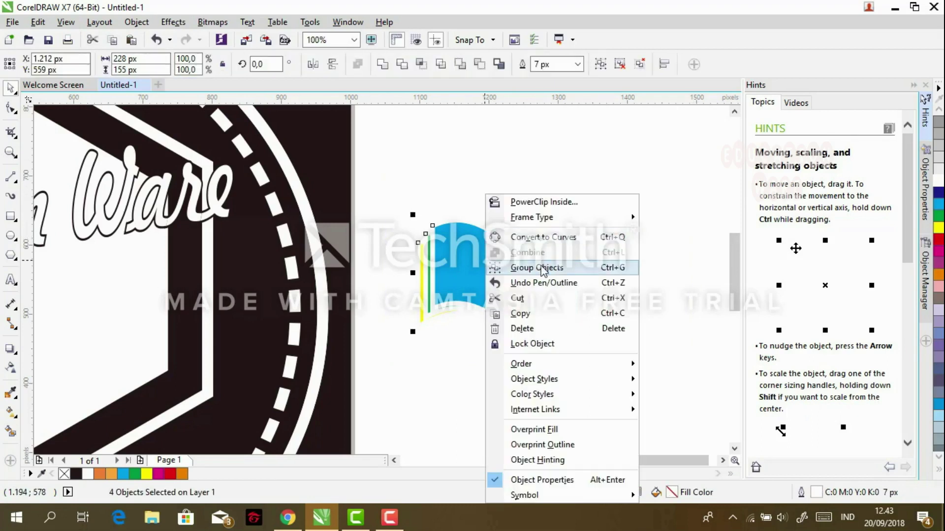
left_click(543, 270)
left_click(640, 187)
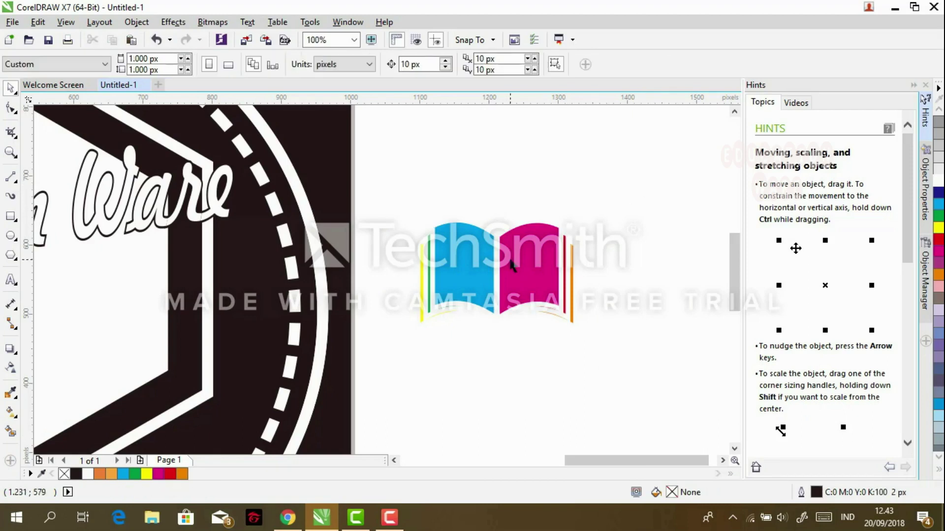
- Move the grouped book into the white inner hexagon, centered just below the Education Ware text
scroll(497, 276, "down", 2)
left_click_drag(498, 282, 254, 303)
left_click(558, 250)
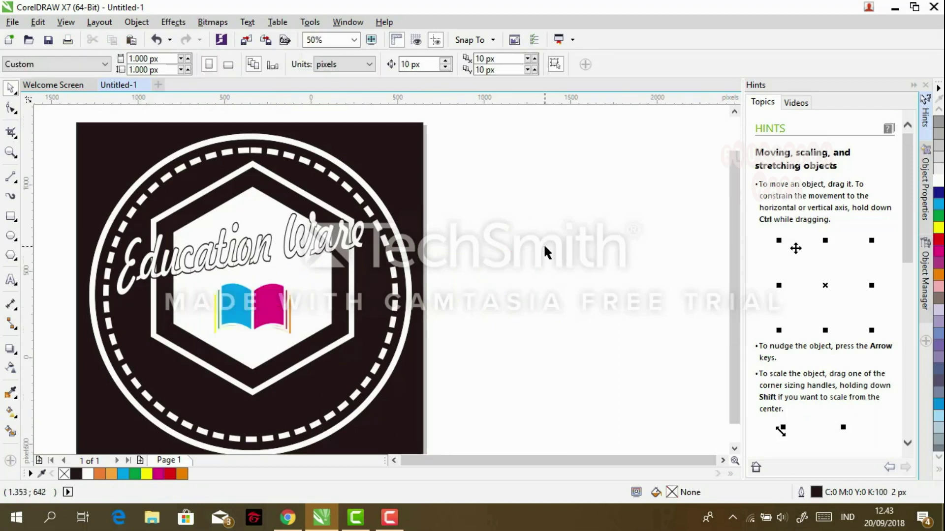
- Select the complete logo, including background, rings, hexagons, text and book, and group all its objects
scroll(543, 243, "down", 1)
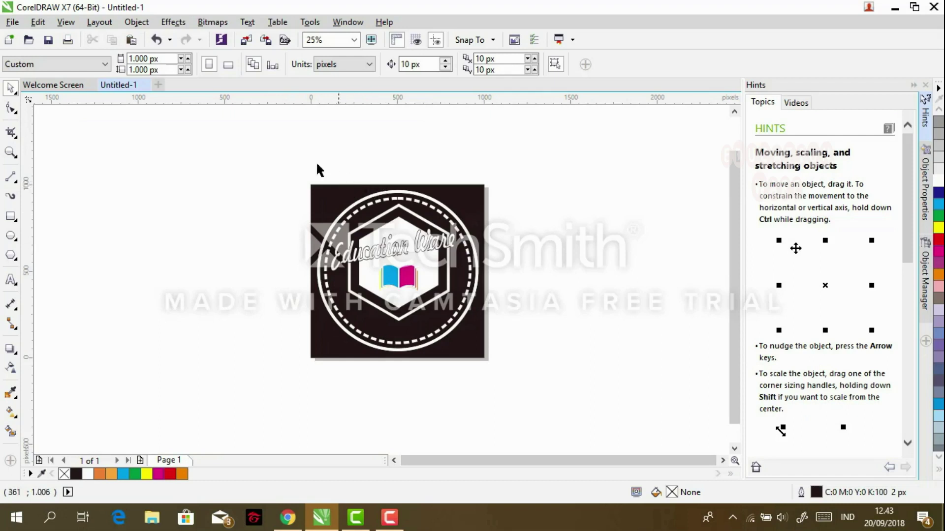
left_click_drag(326, 193, 565, 406)
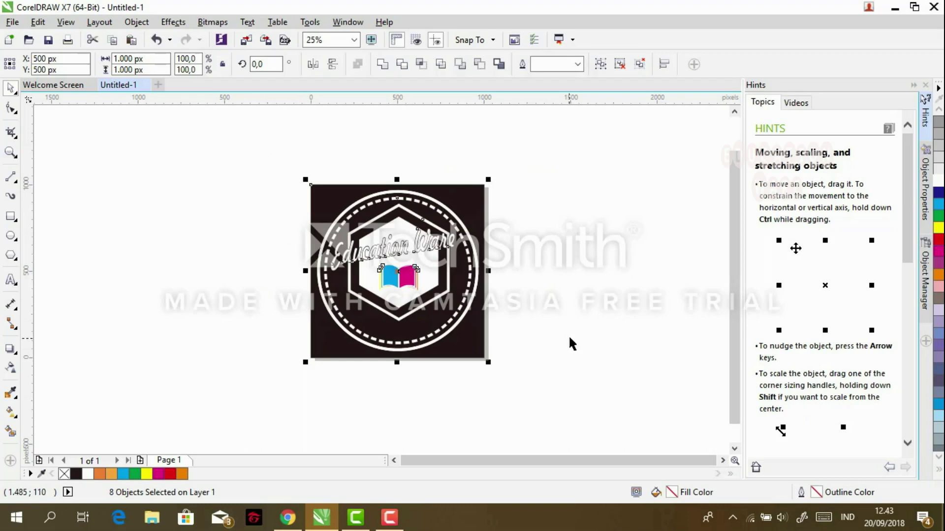
right_click(403, 194)
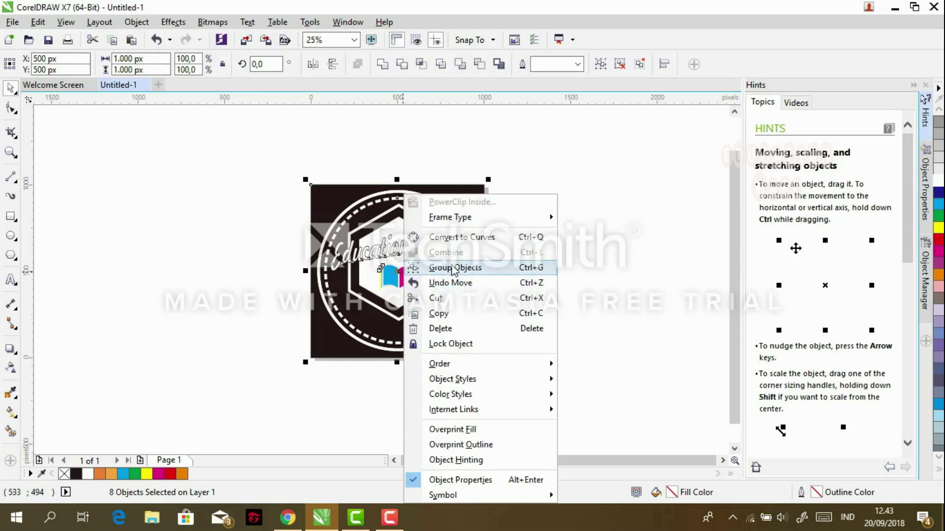
left_click(449, 267)
left_click(580, 235)
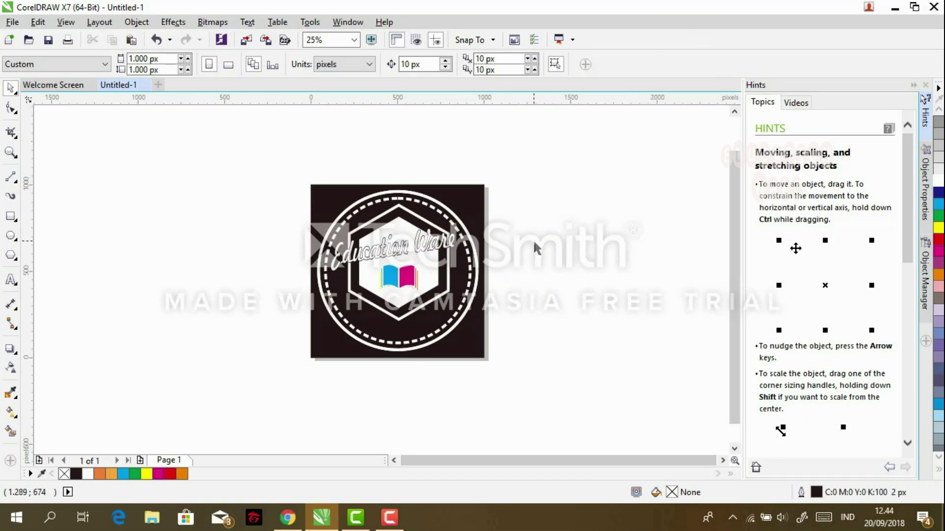
scroll(492, 250, "up", 1)
scroll(492, 249, "down", 1)
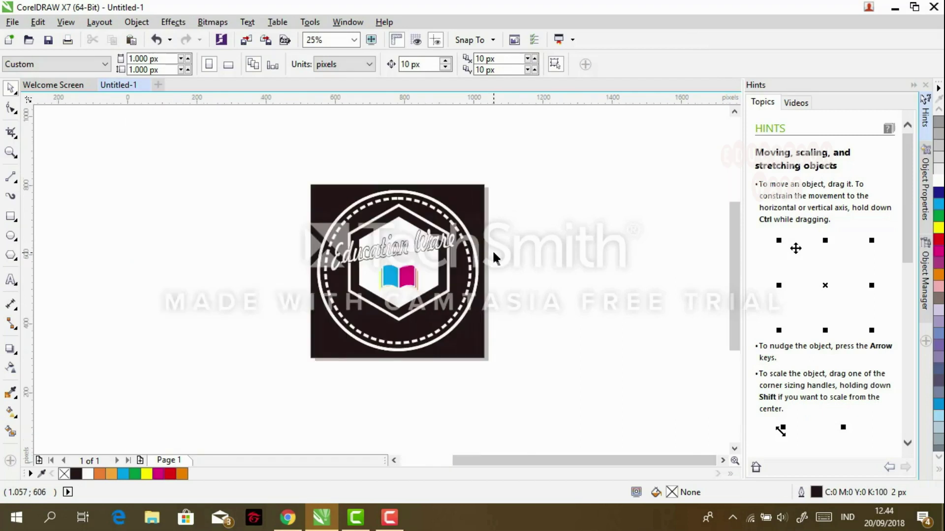
scroll(492, 250, "up", 1)
scroll(447, 251, "down", 1)
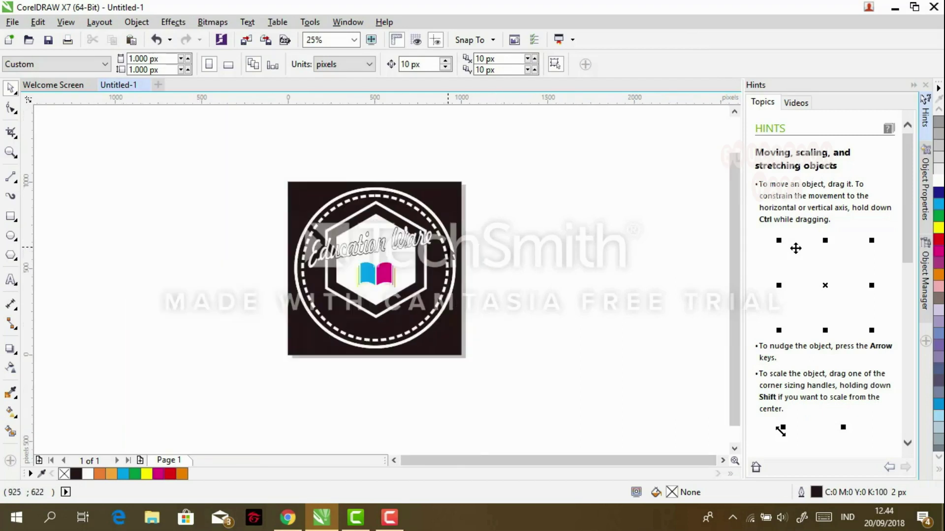
left_click_drag(738, 216, 737, 205)
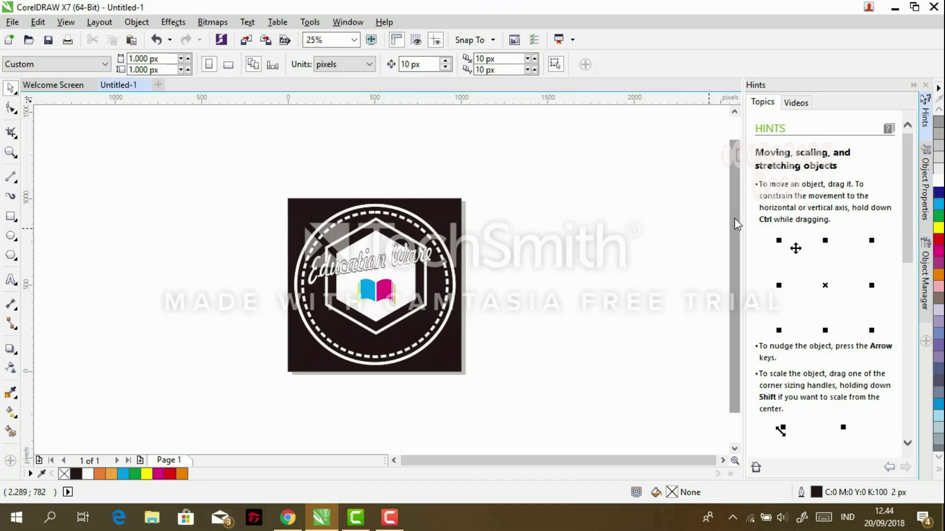
left_click(390, 519)
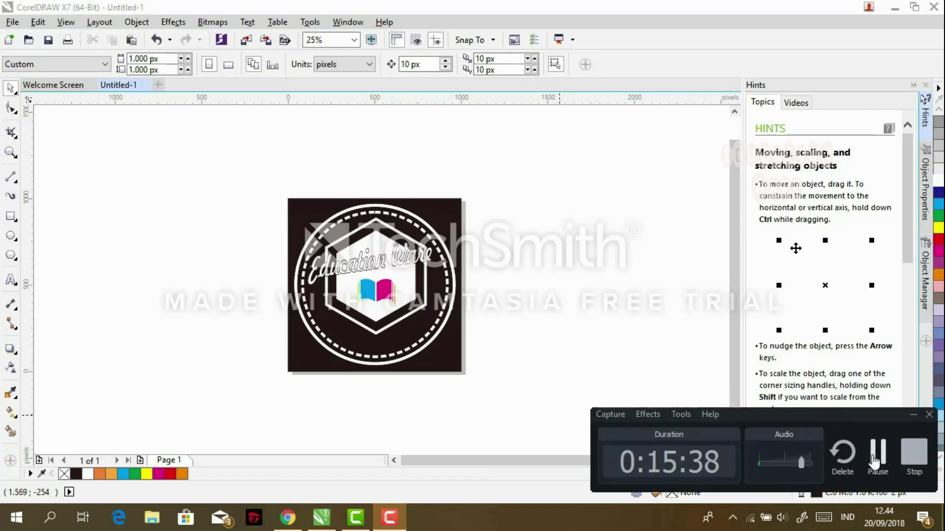